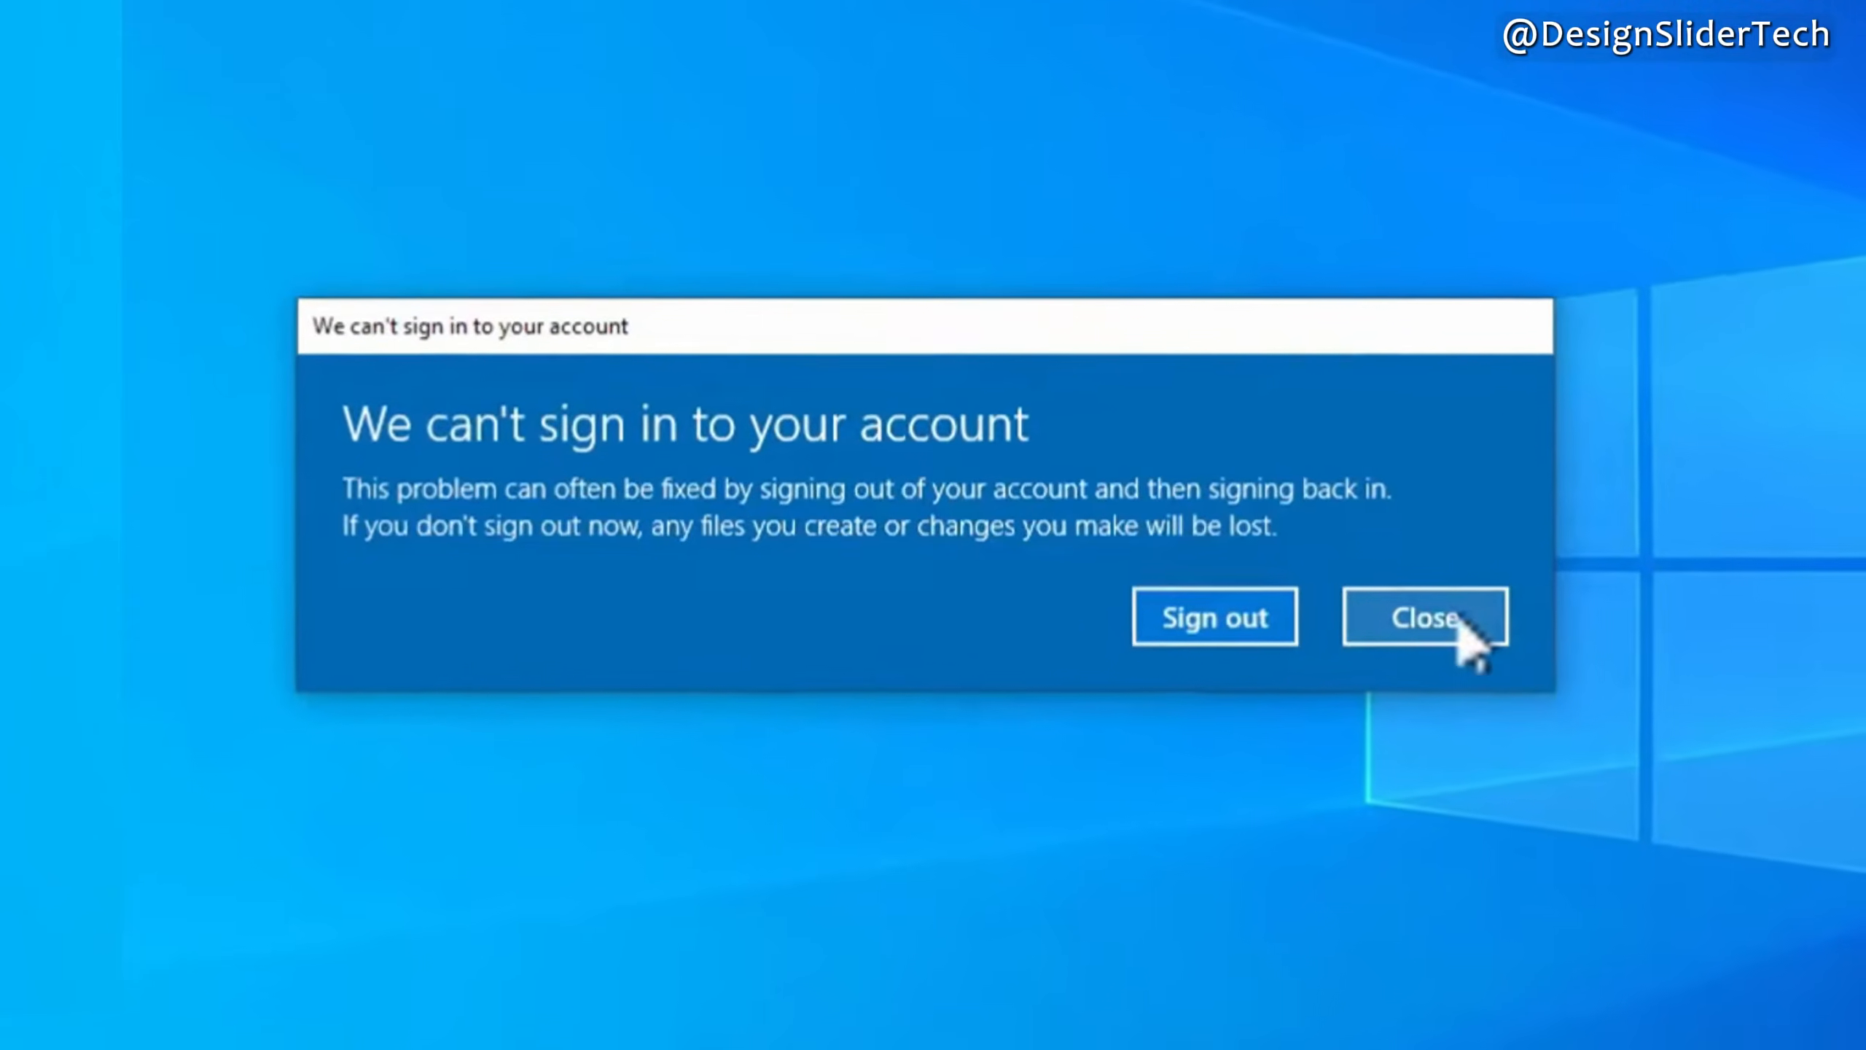
# Dismiss the sign-in error message without signing out and open Task Manager
pyautogui.click(1458, 623)
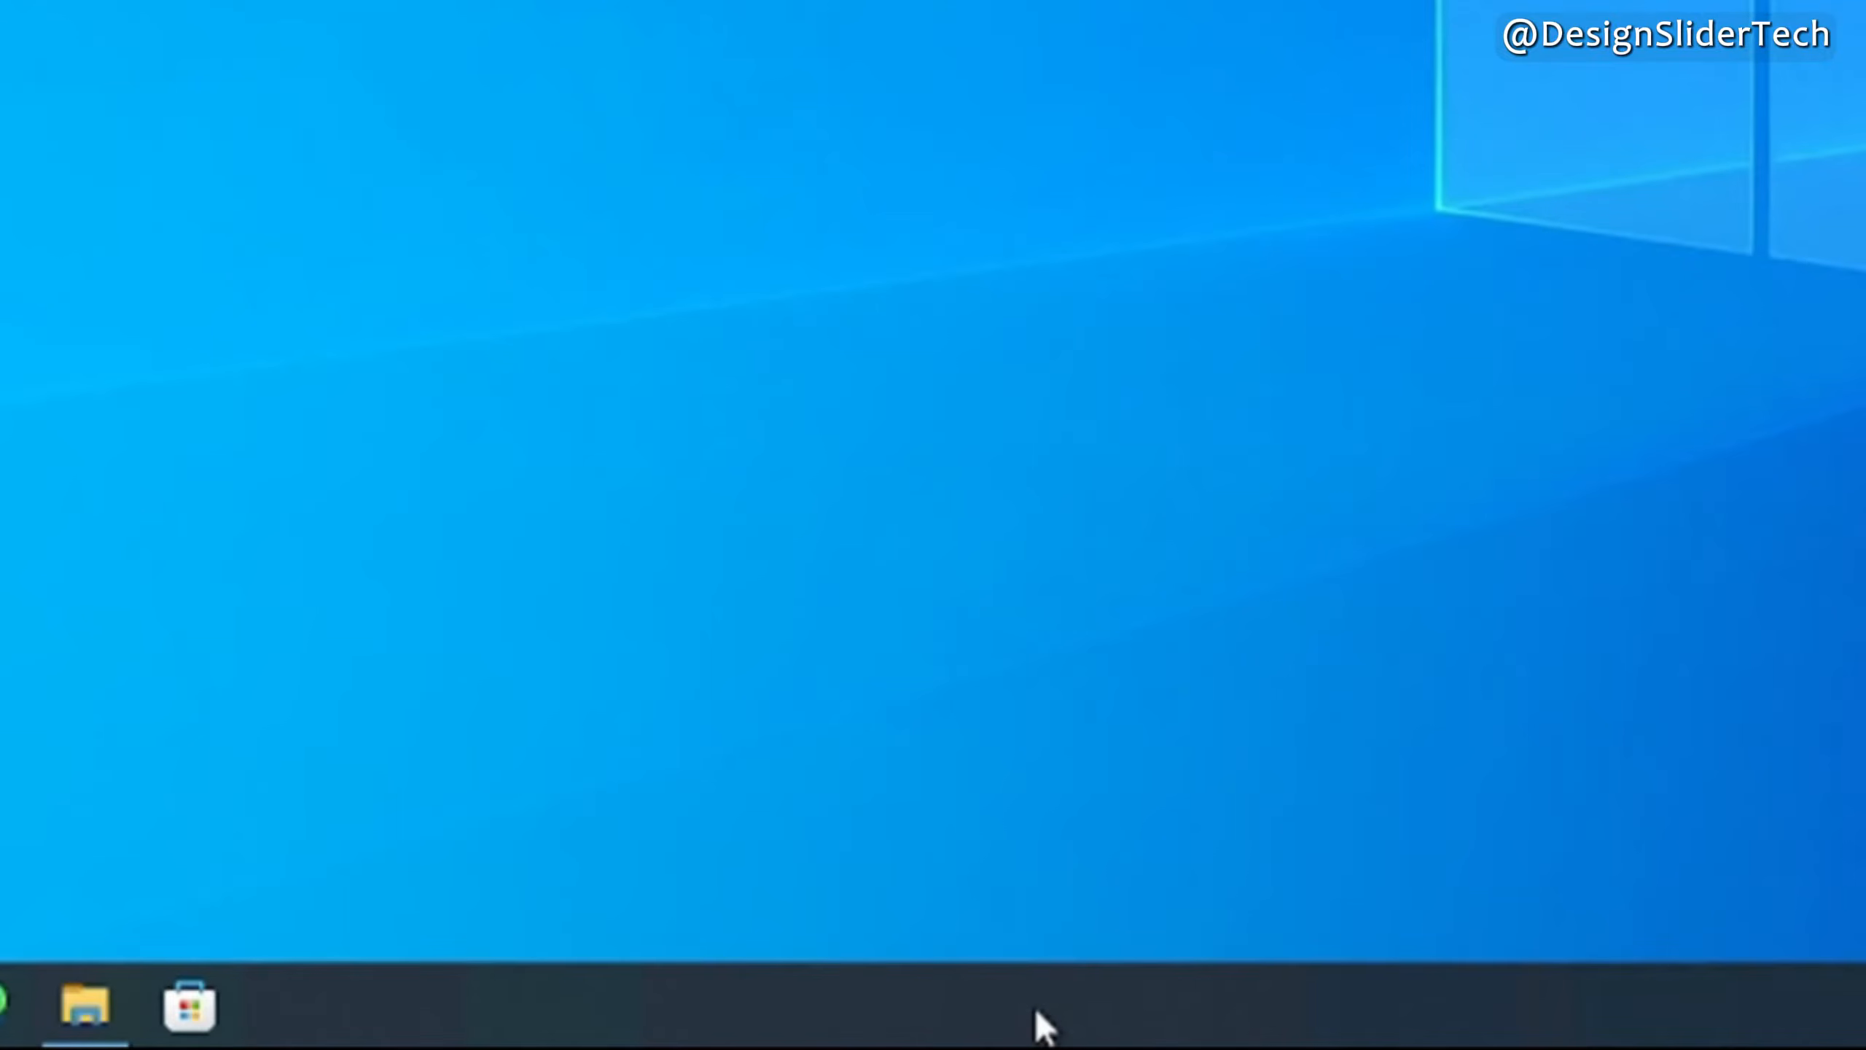
pyautogui.rightClick(1044, 1027)
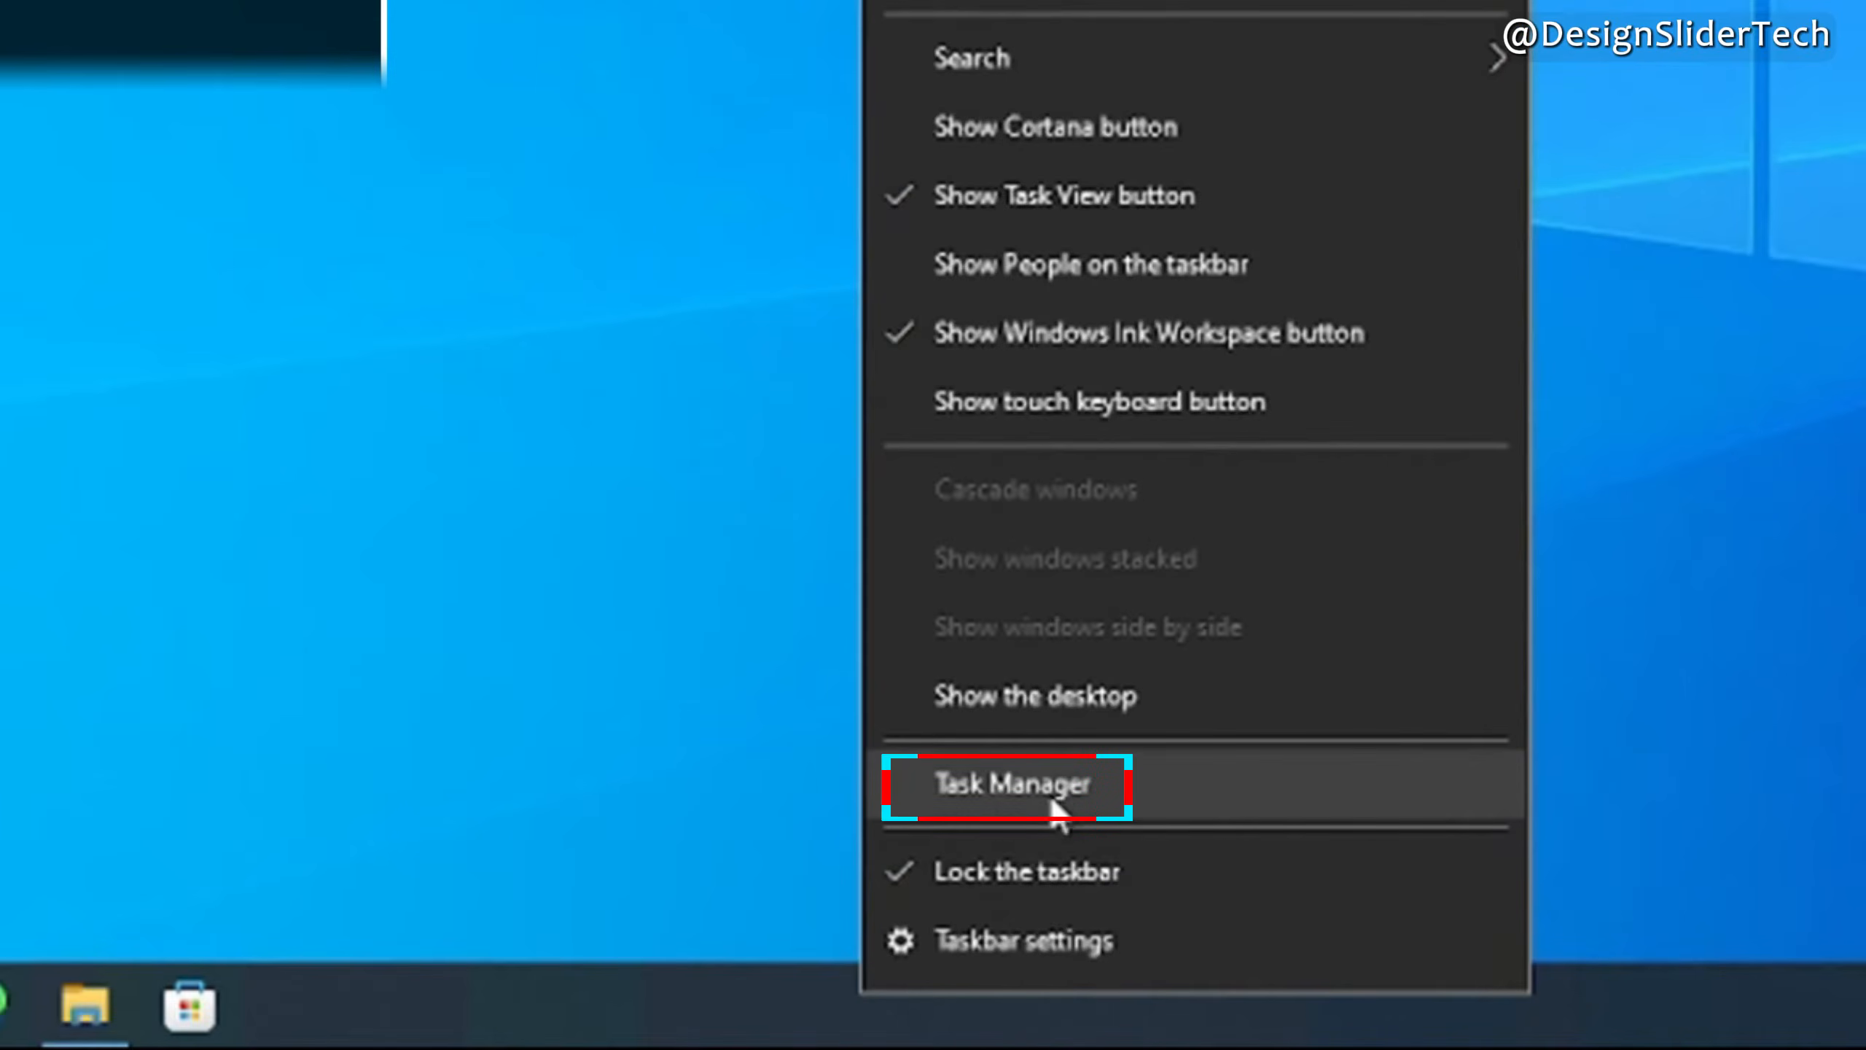
pyautogui.click(1044, 783)
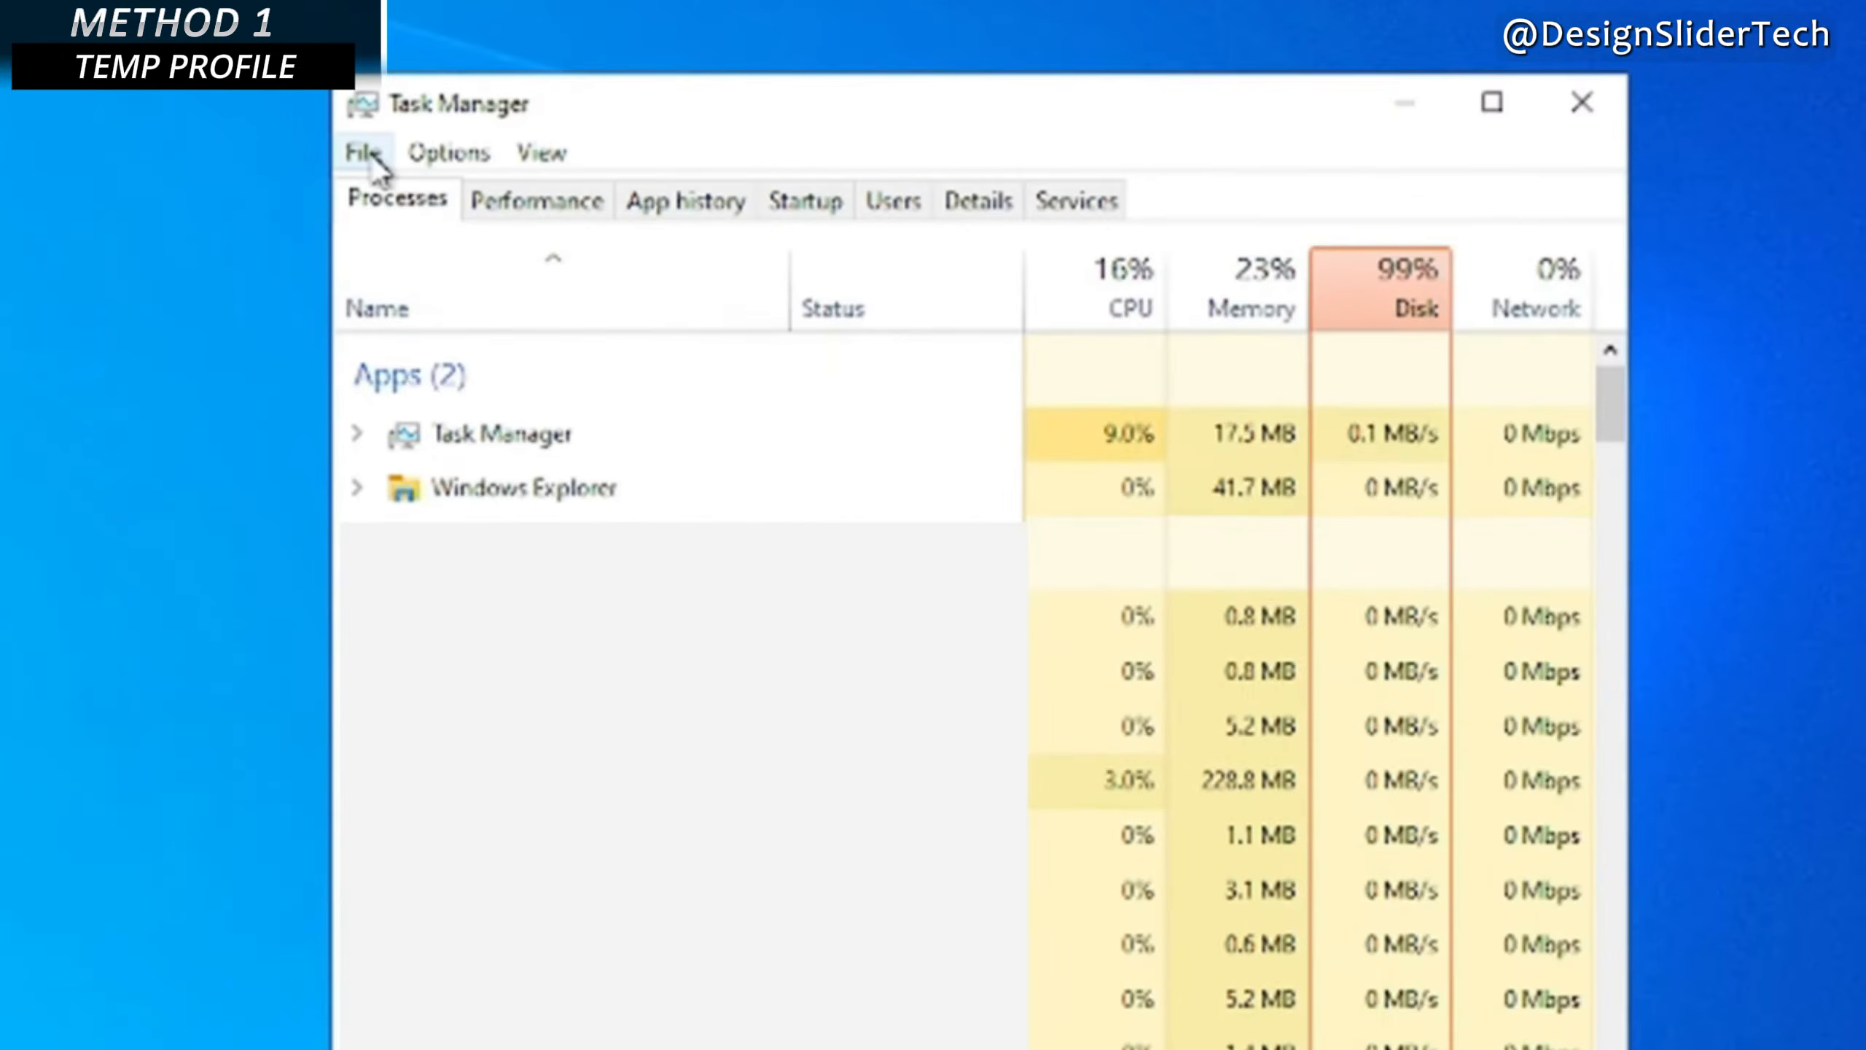
# Start the Command Prompt by running cmd as a new task from Task Manager
pyautogui.click(377, 162)
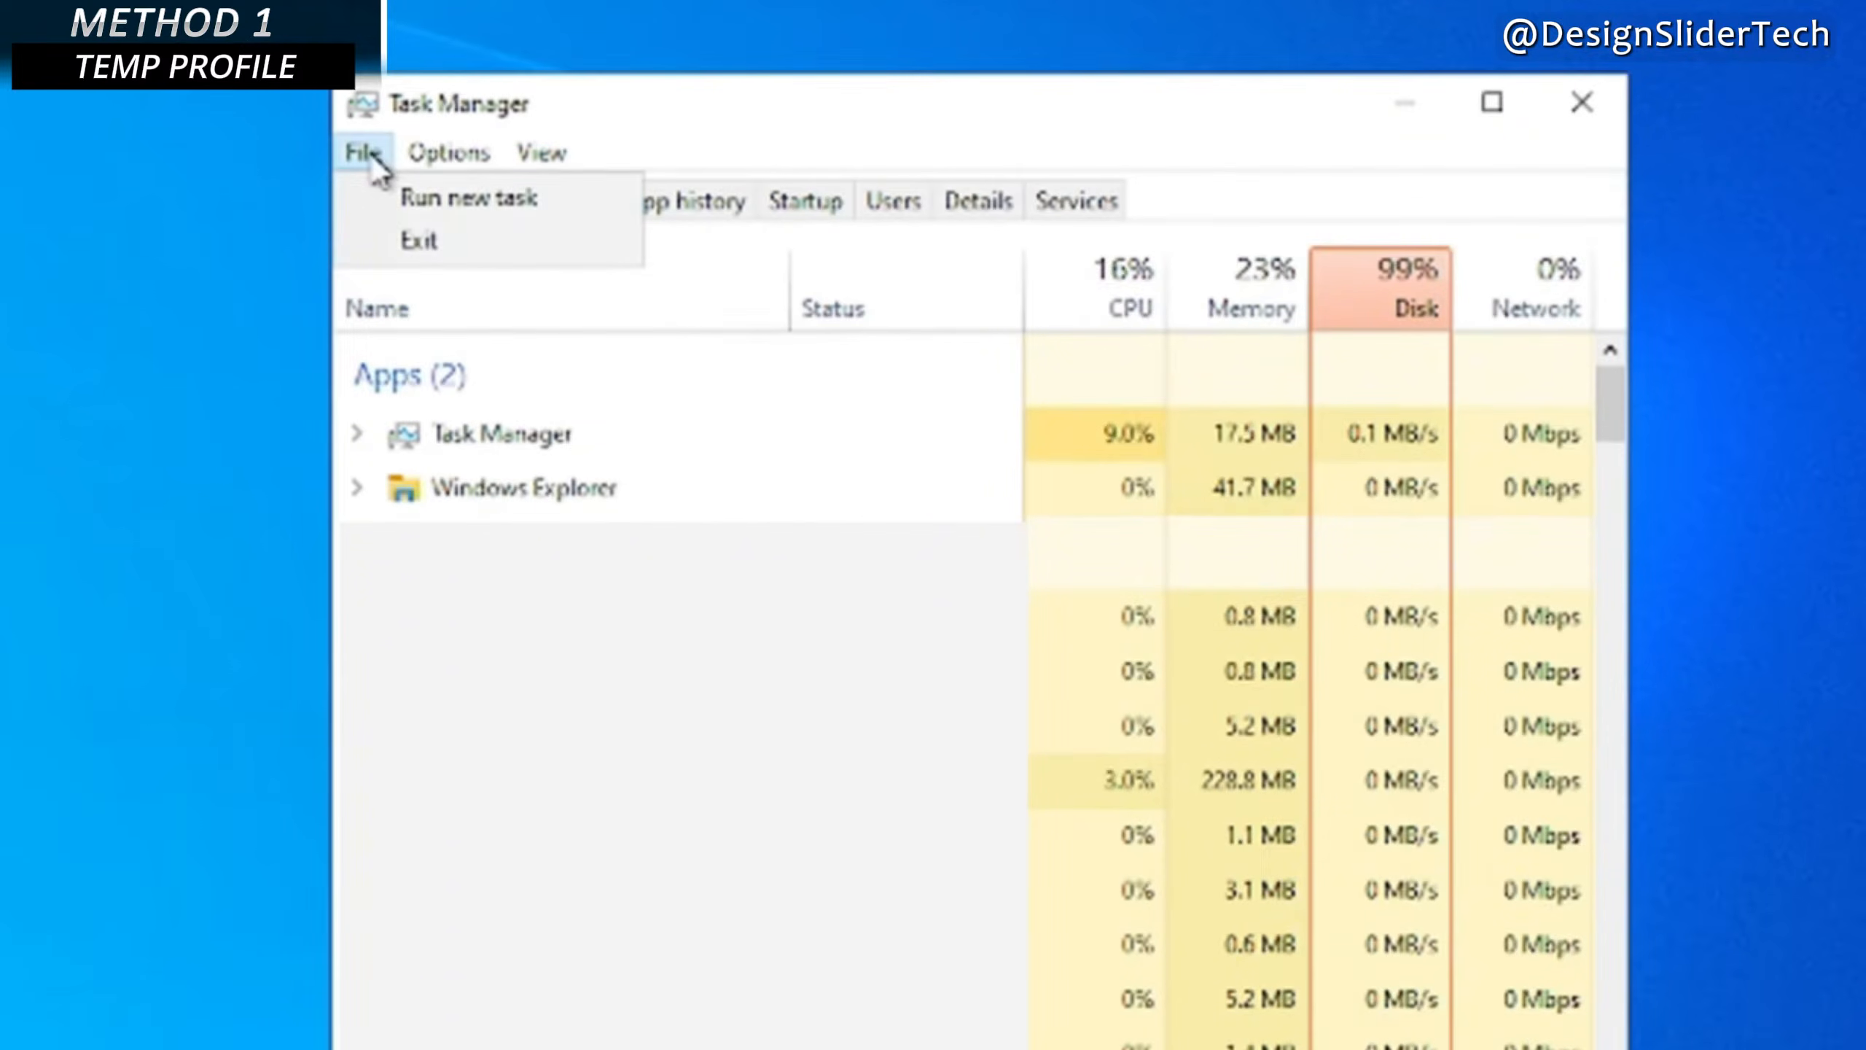
pyautogui.click(472, 200)
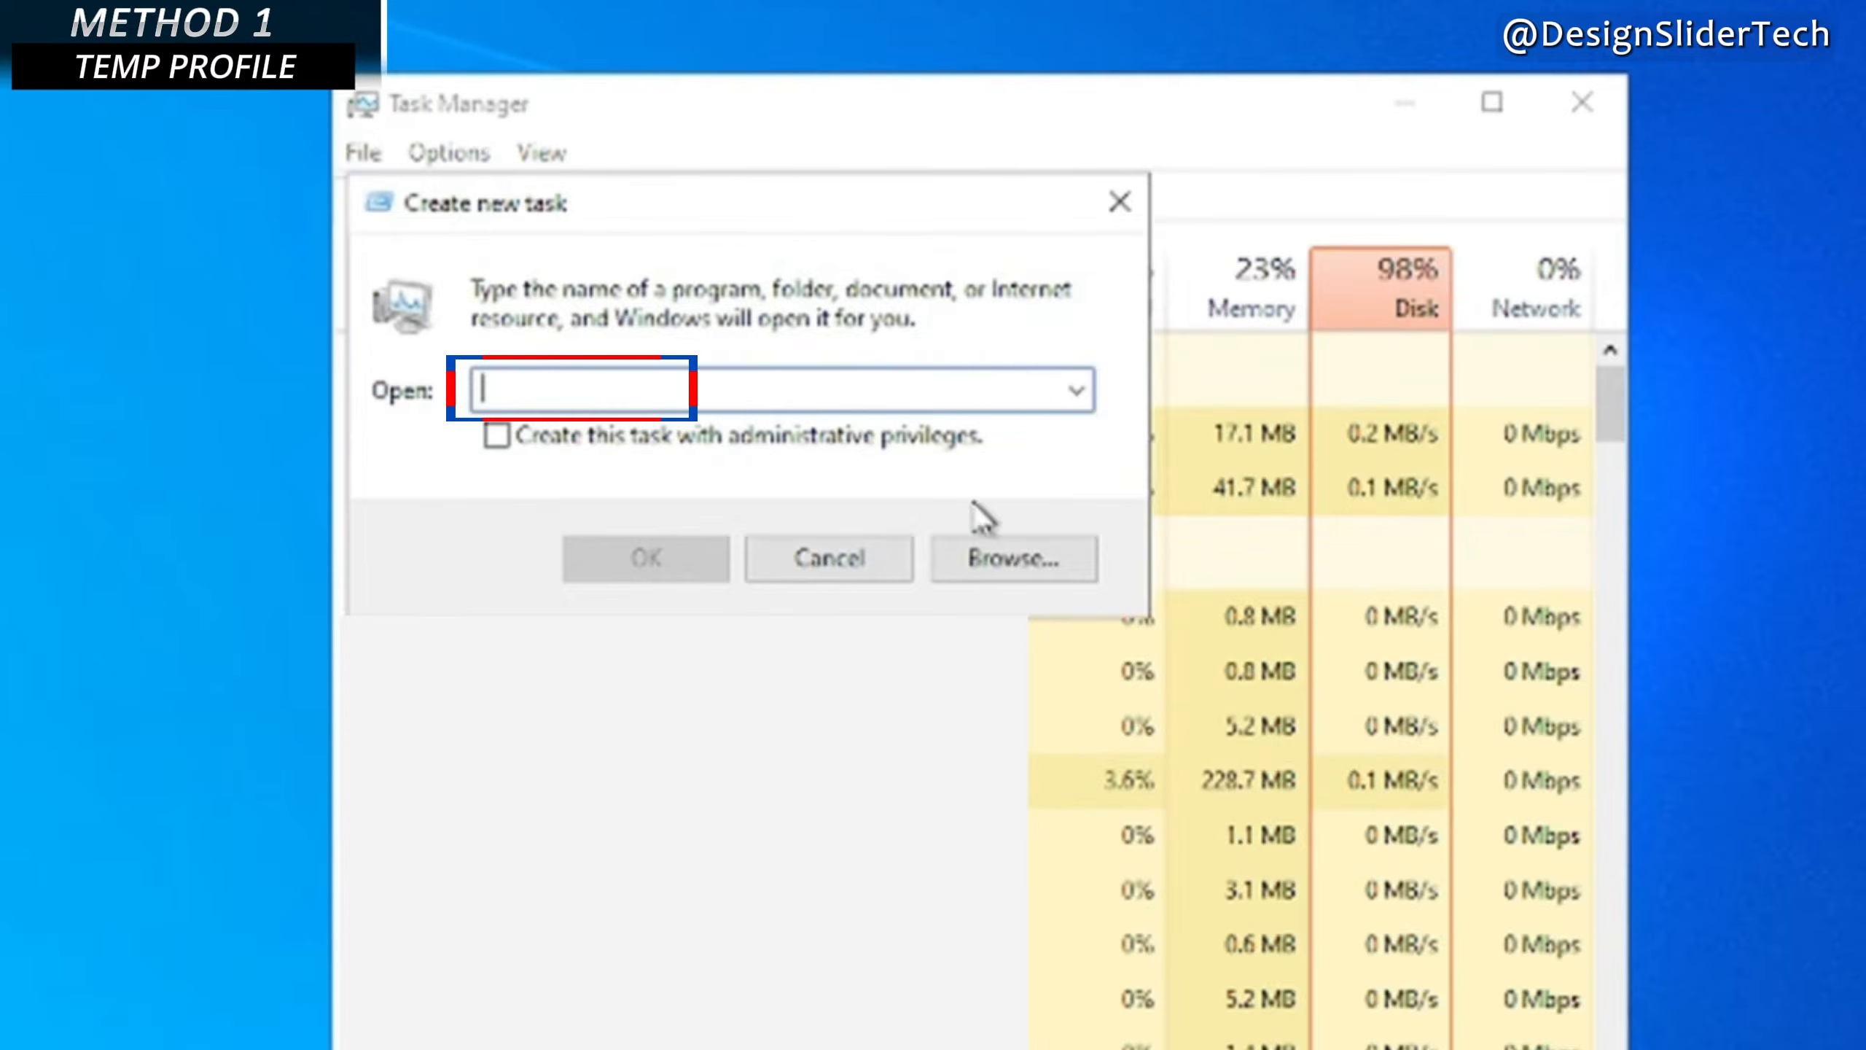
pyautogui.write('cmd')
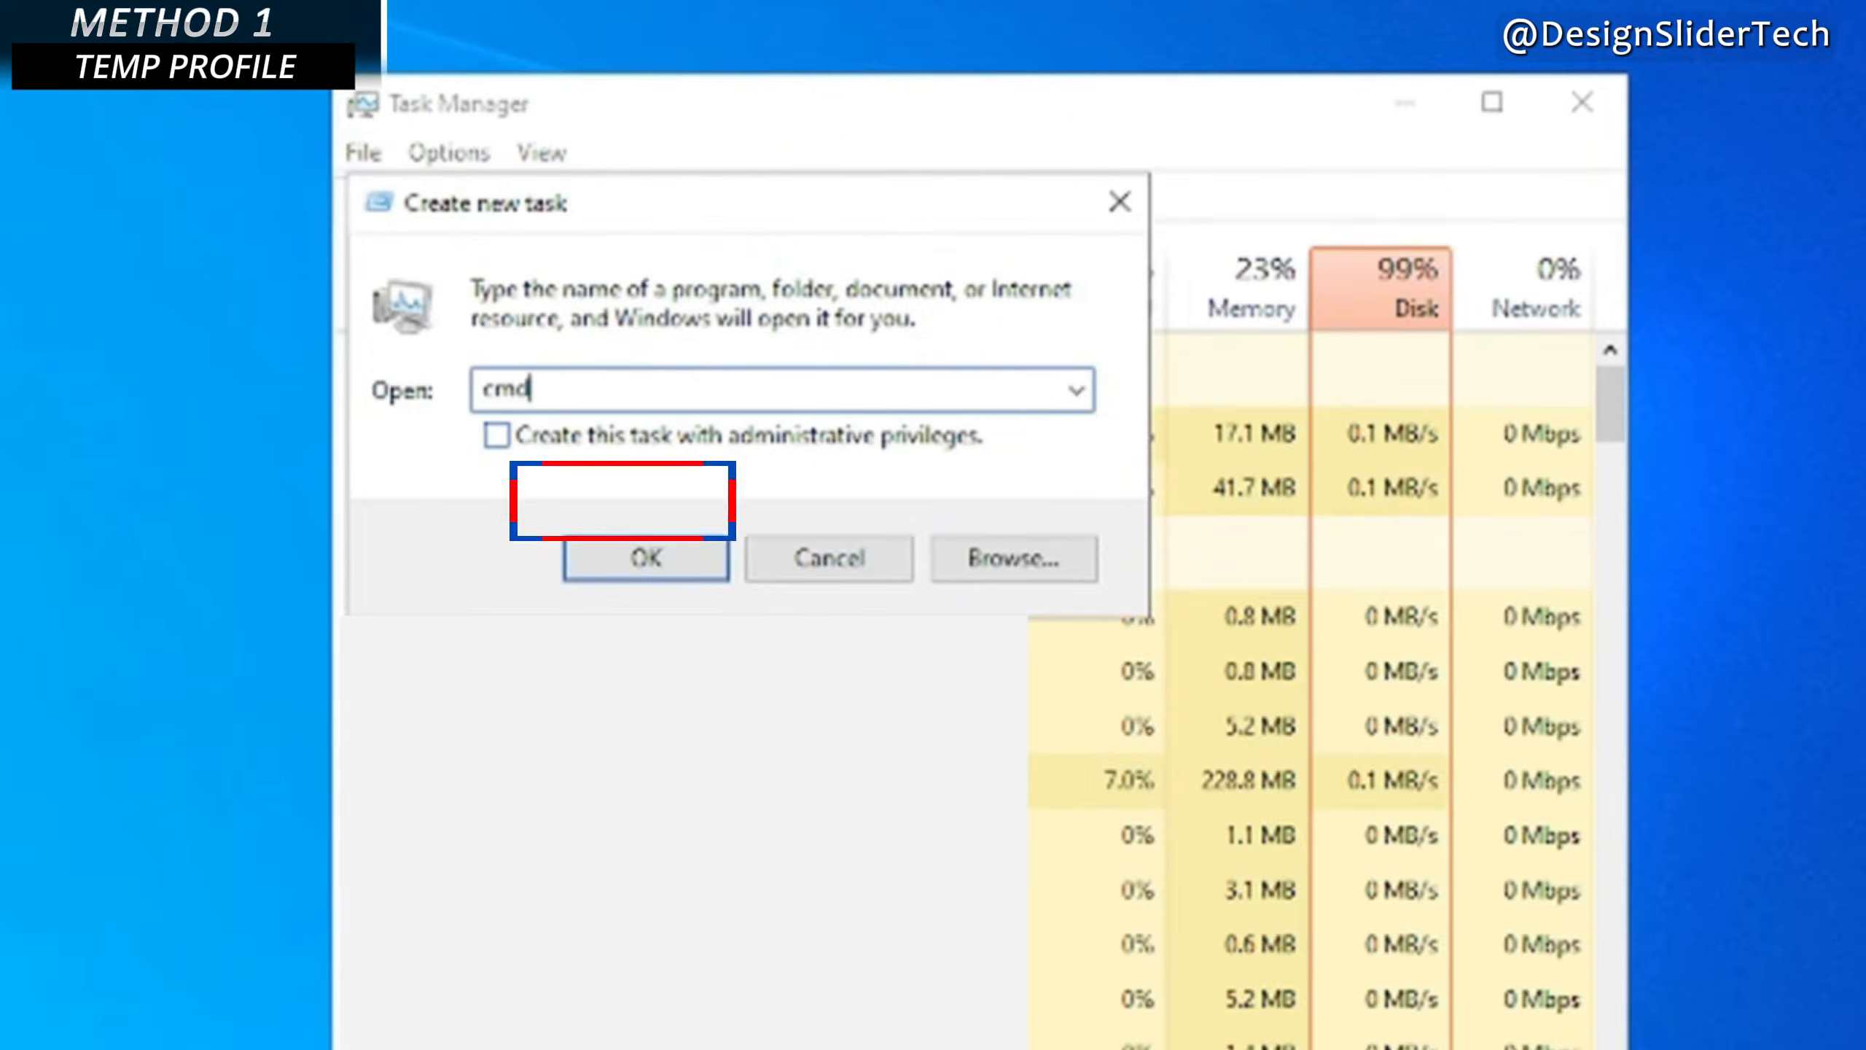
pyautogui.press('Return')
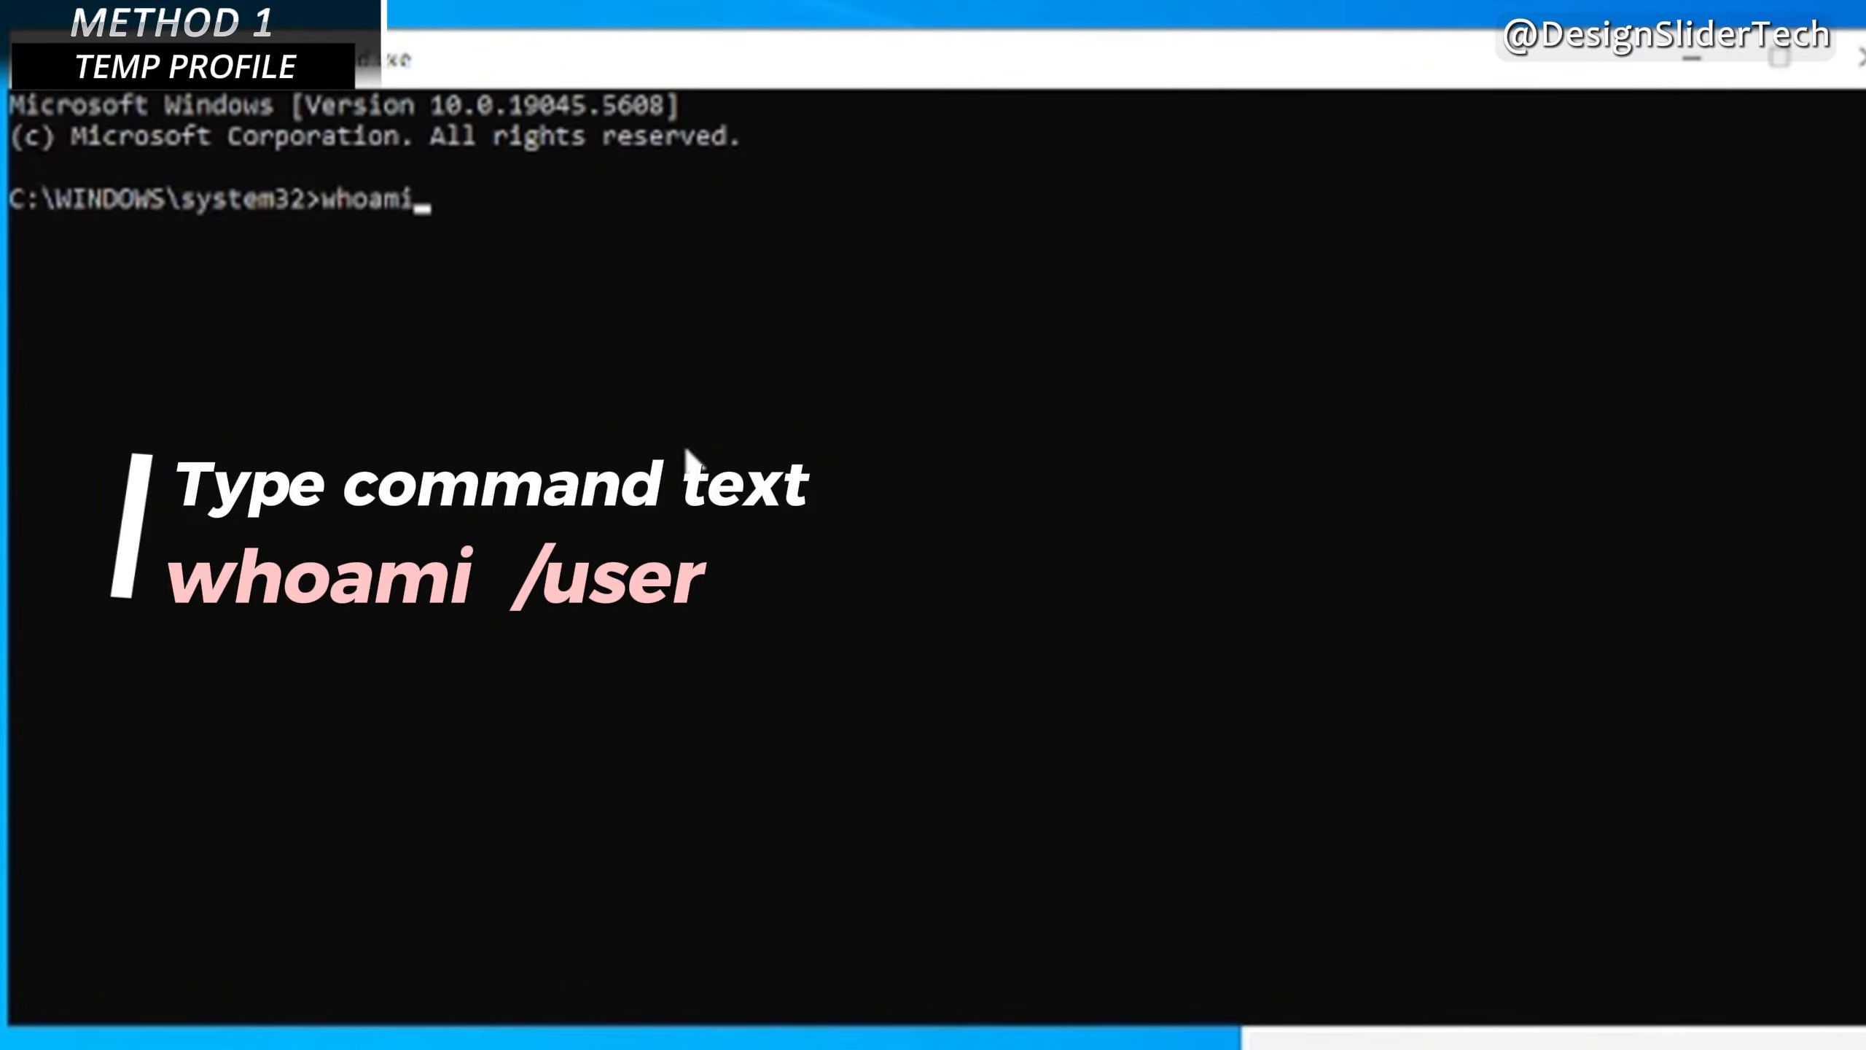
# Run whoami /user in the Command Prompt and copy the current account's SID from the output
pyautogui.write('whoami /u')
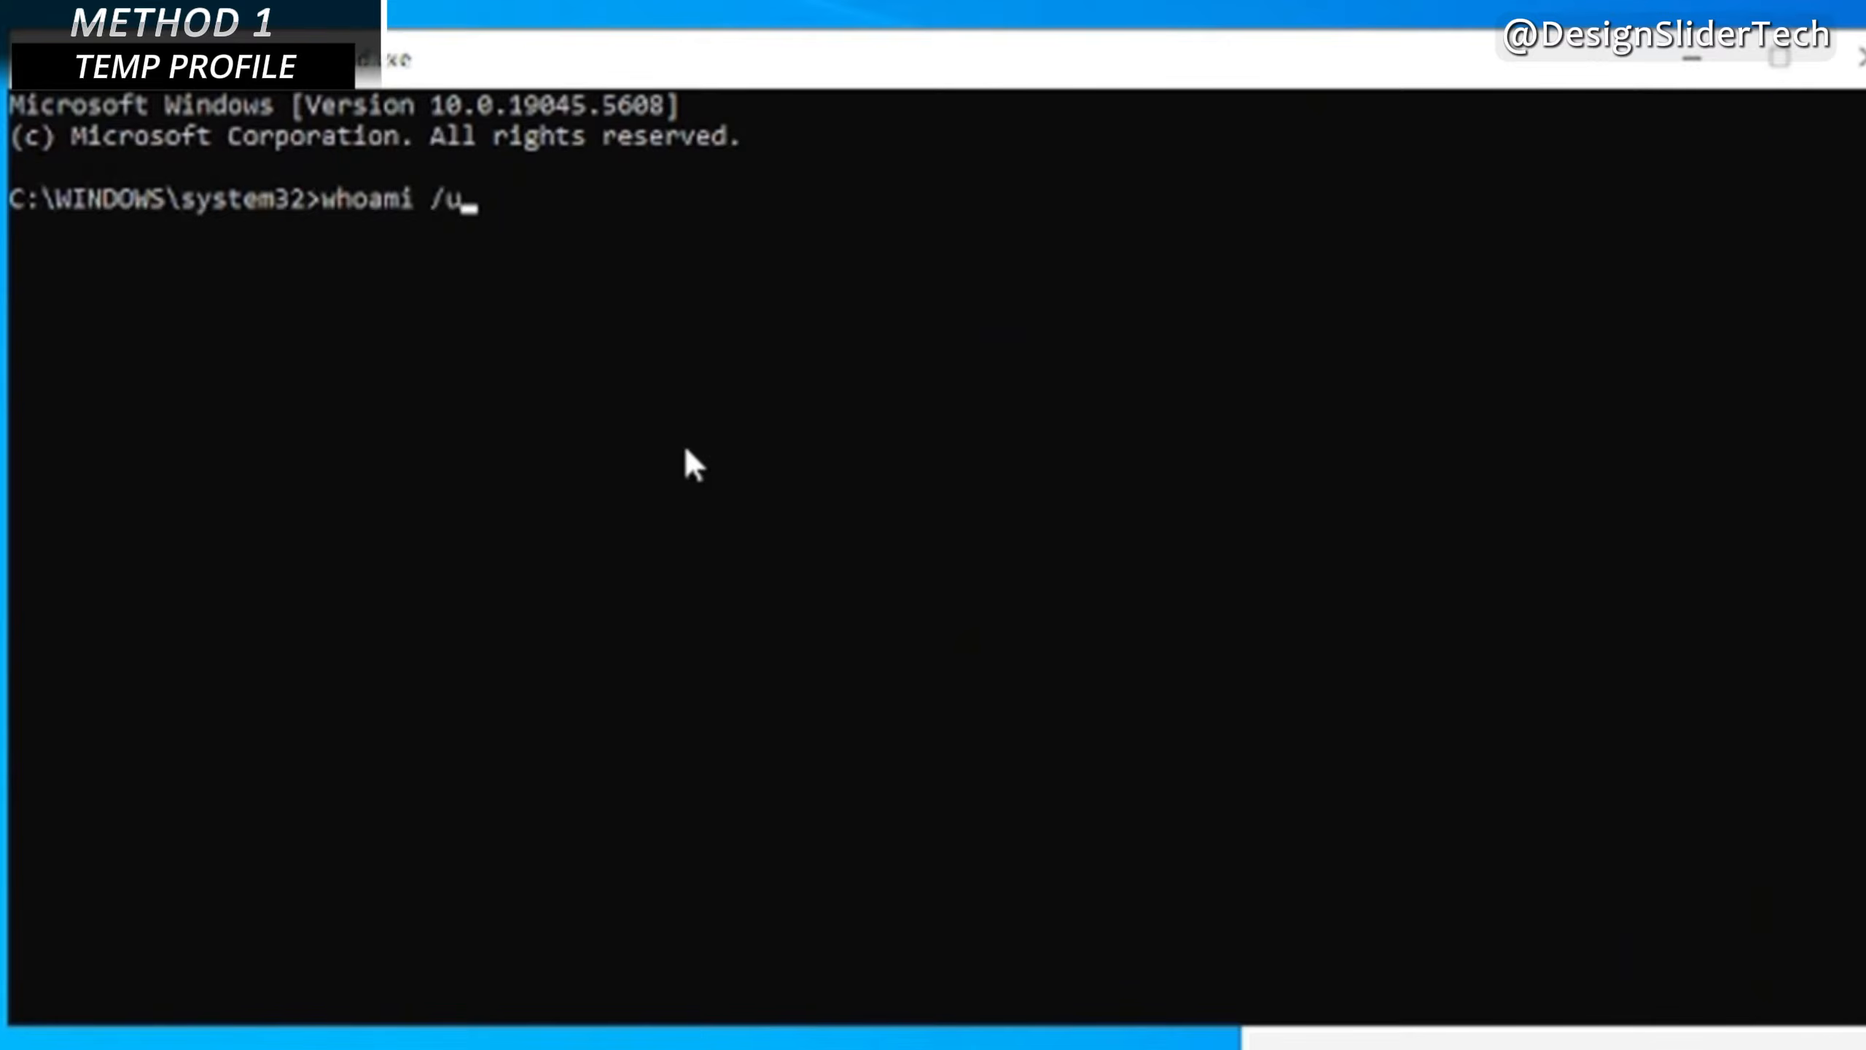
pyautogui.write('ser')
pyautogui.press('Return')
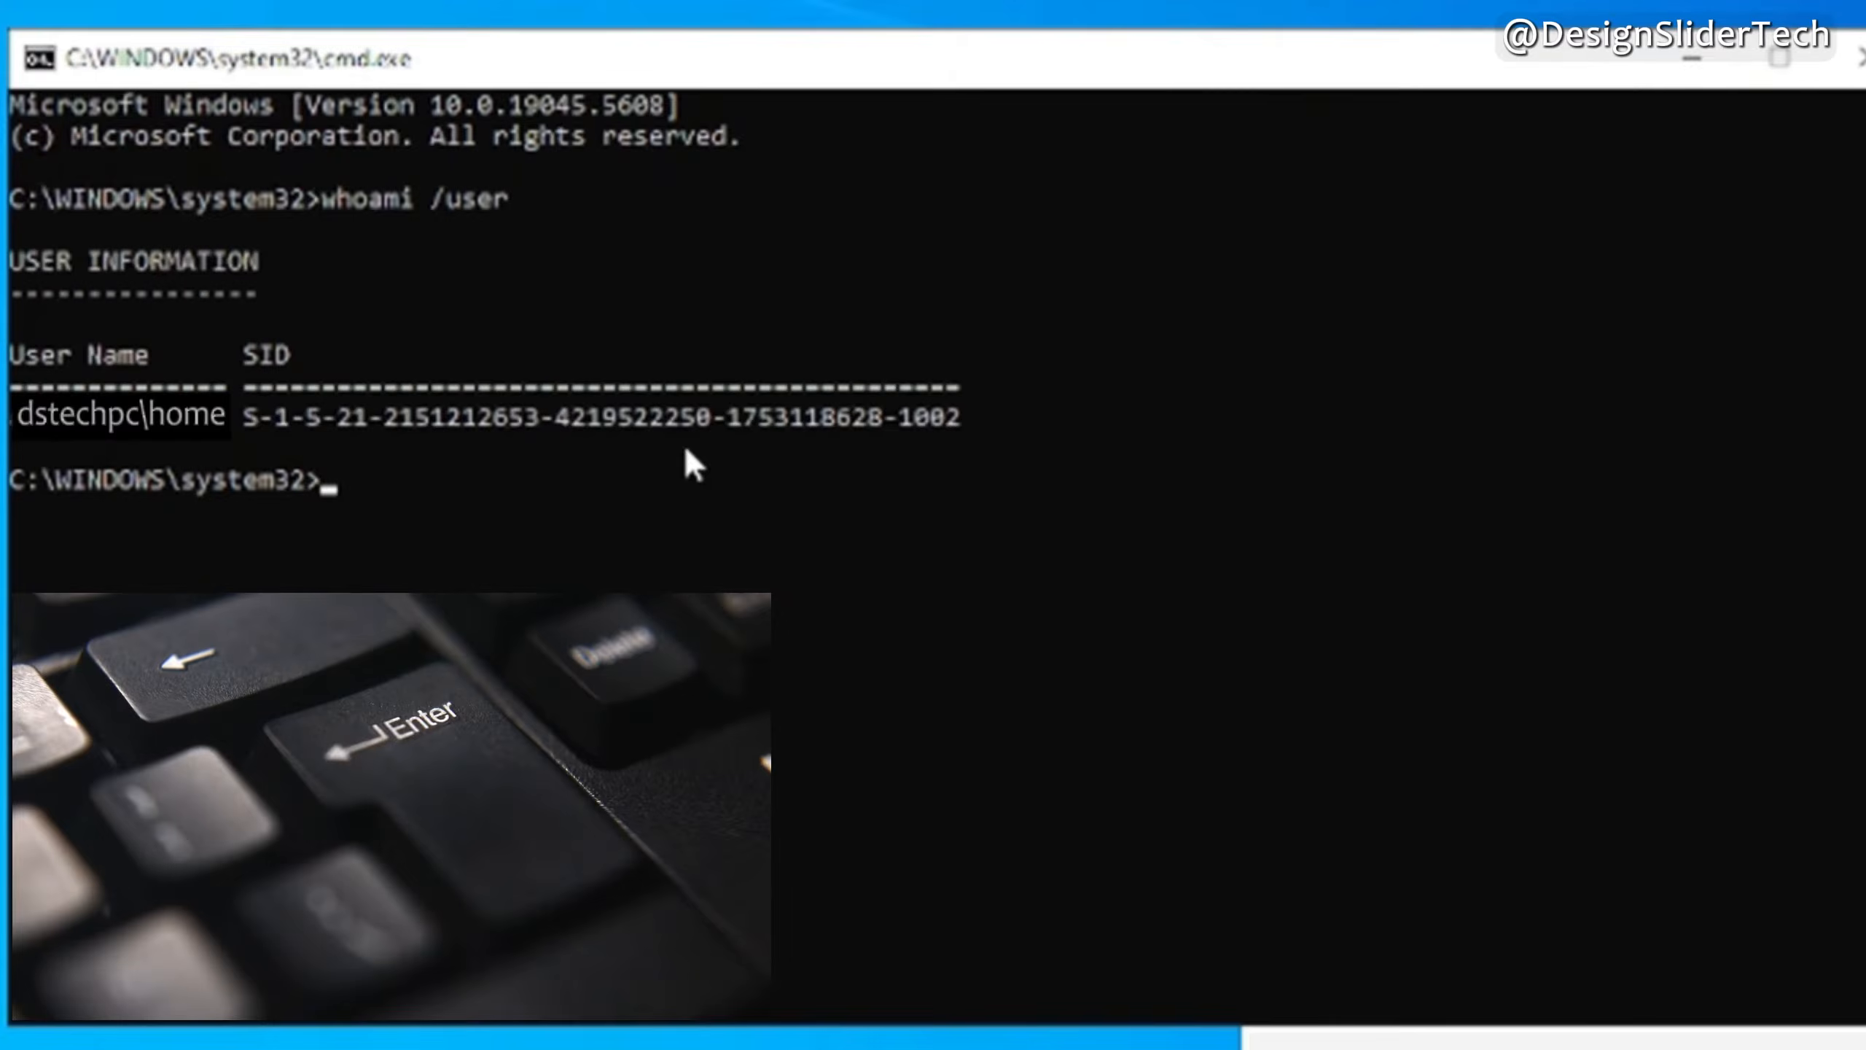
pyautogui.moveTo(239, 417); pyautogui.dragTo(795, 429)
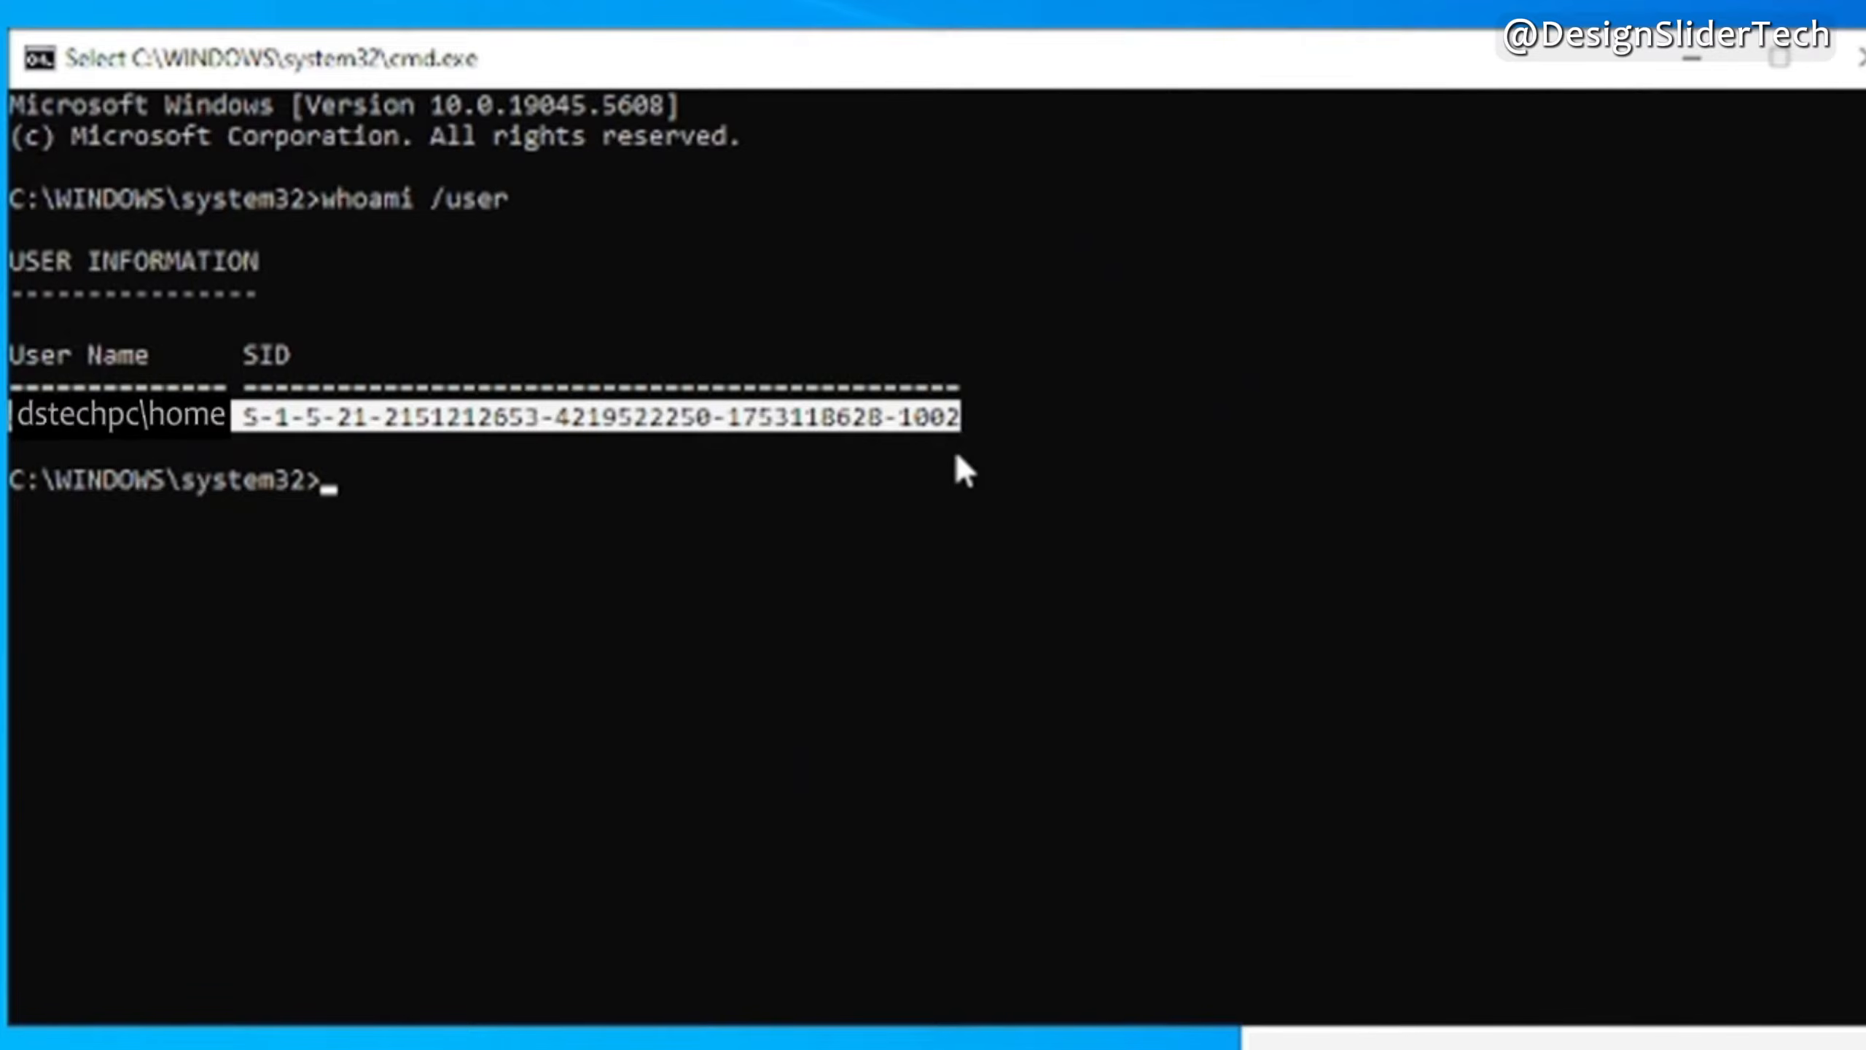
pyautogui.rightClick(944, 400)
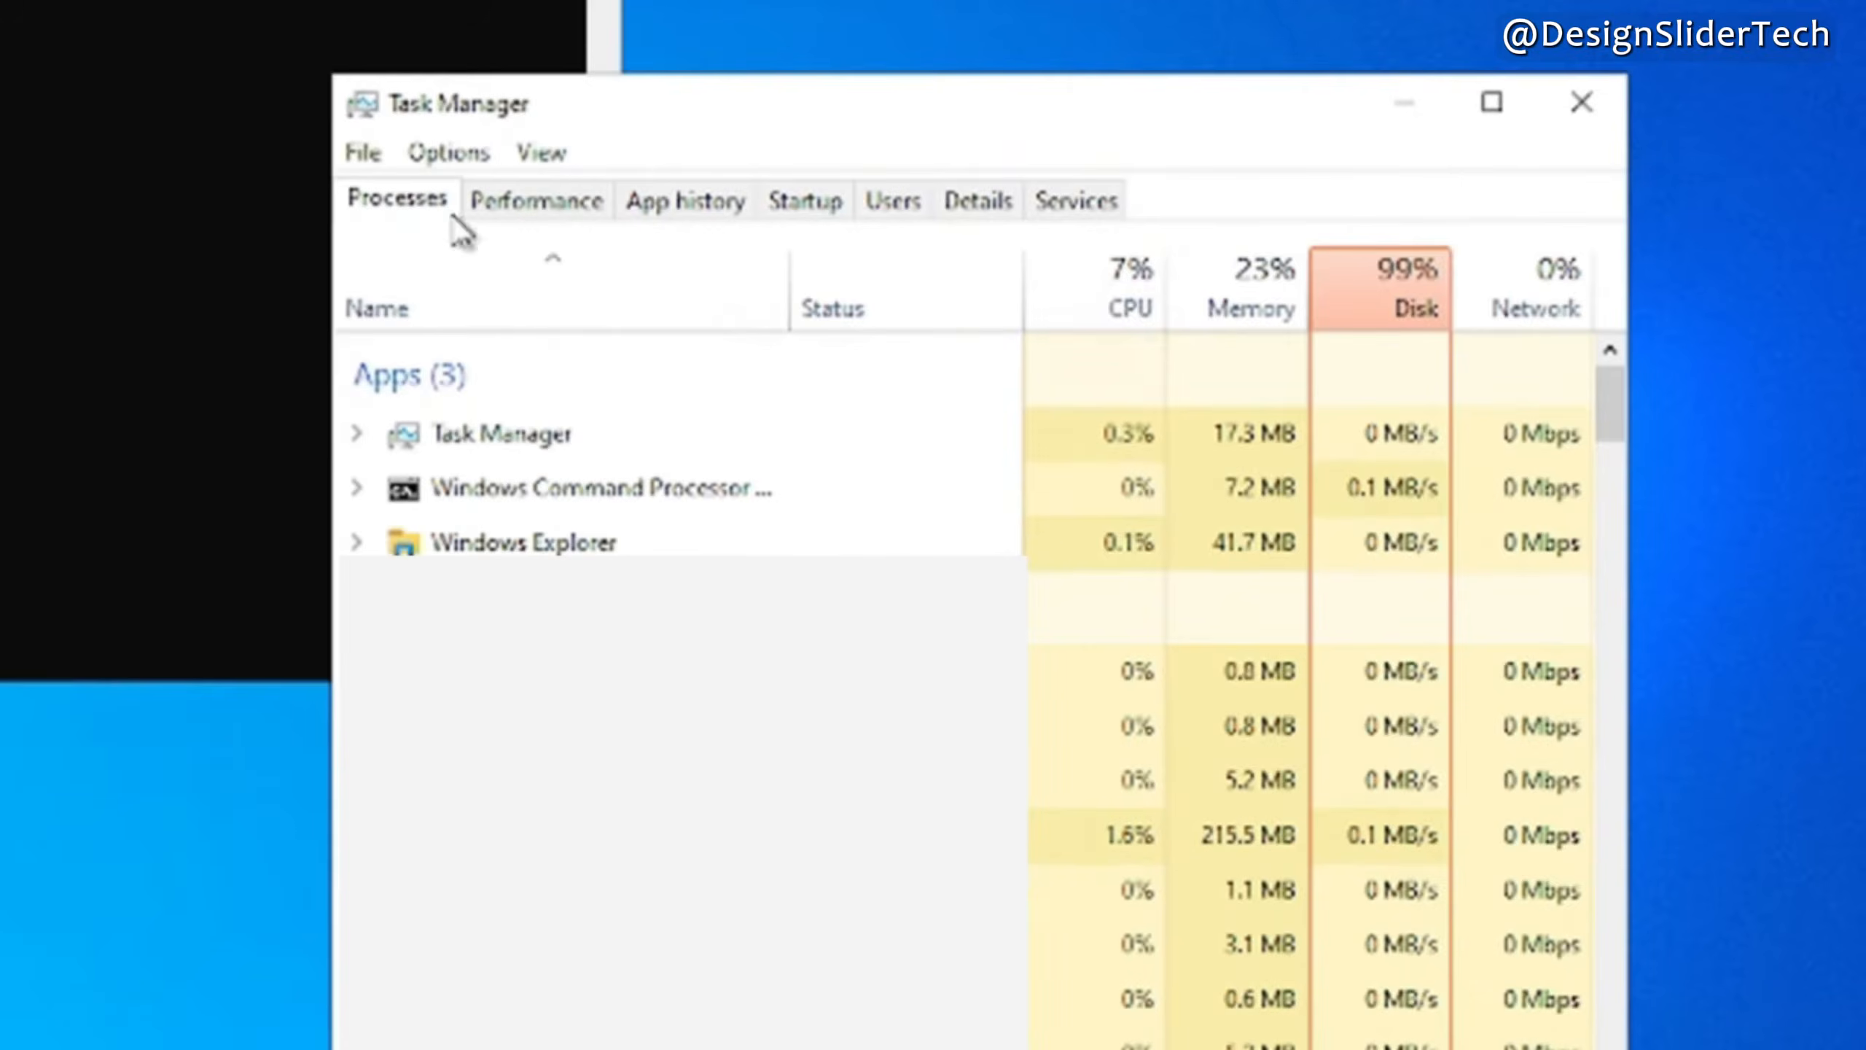
# Switch to Task Manager, run regedit as a new task and allow the Registry Editor to make changes
pyautogui.click(367, 158)
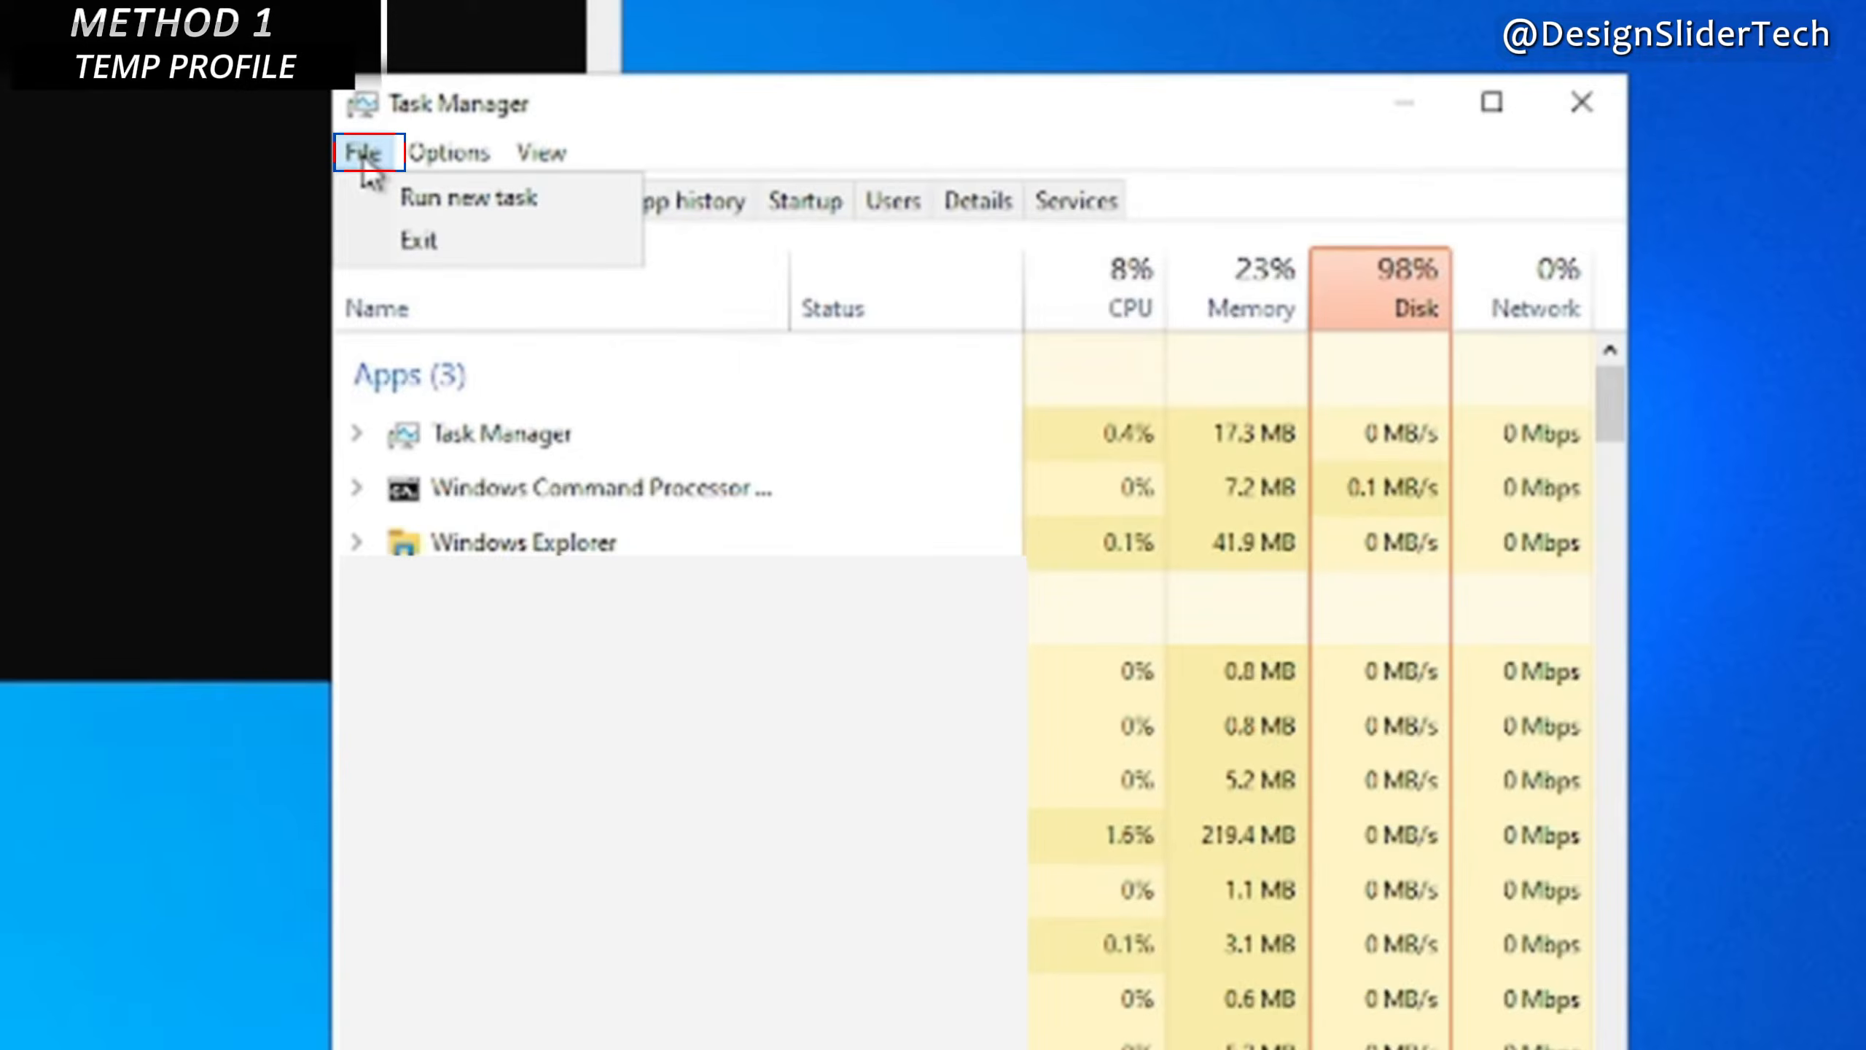
pyautogui.click(418, 199)
pyautogui.write('reg')
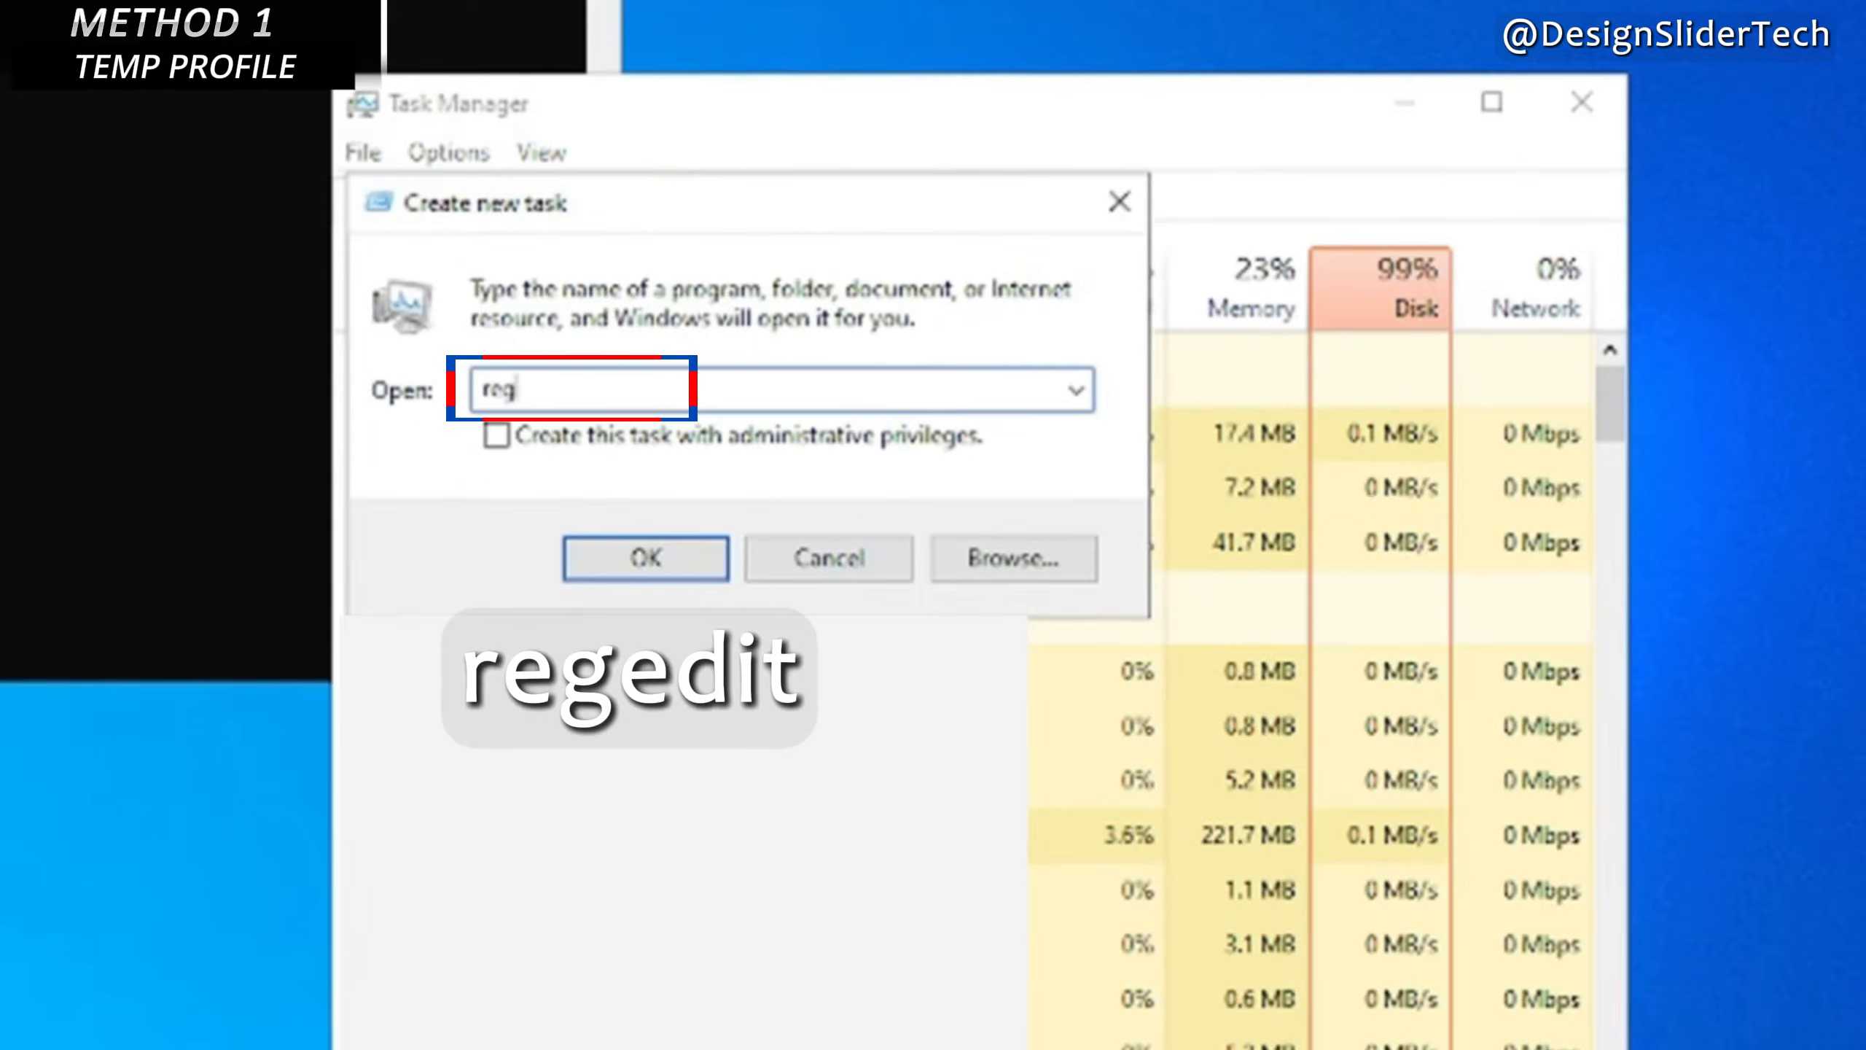
pyautogui.write('edit')
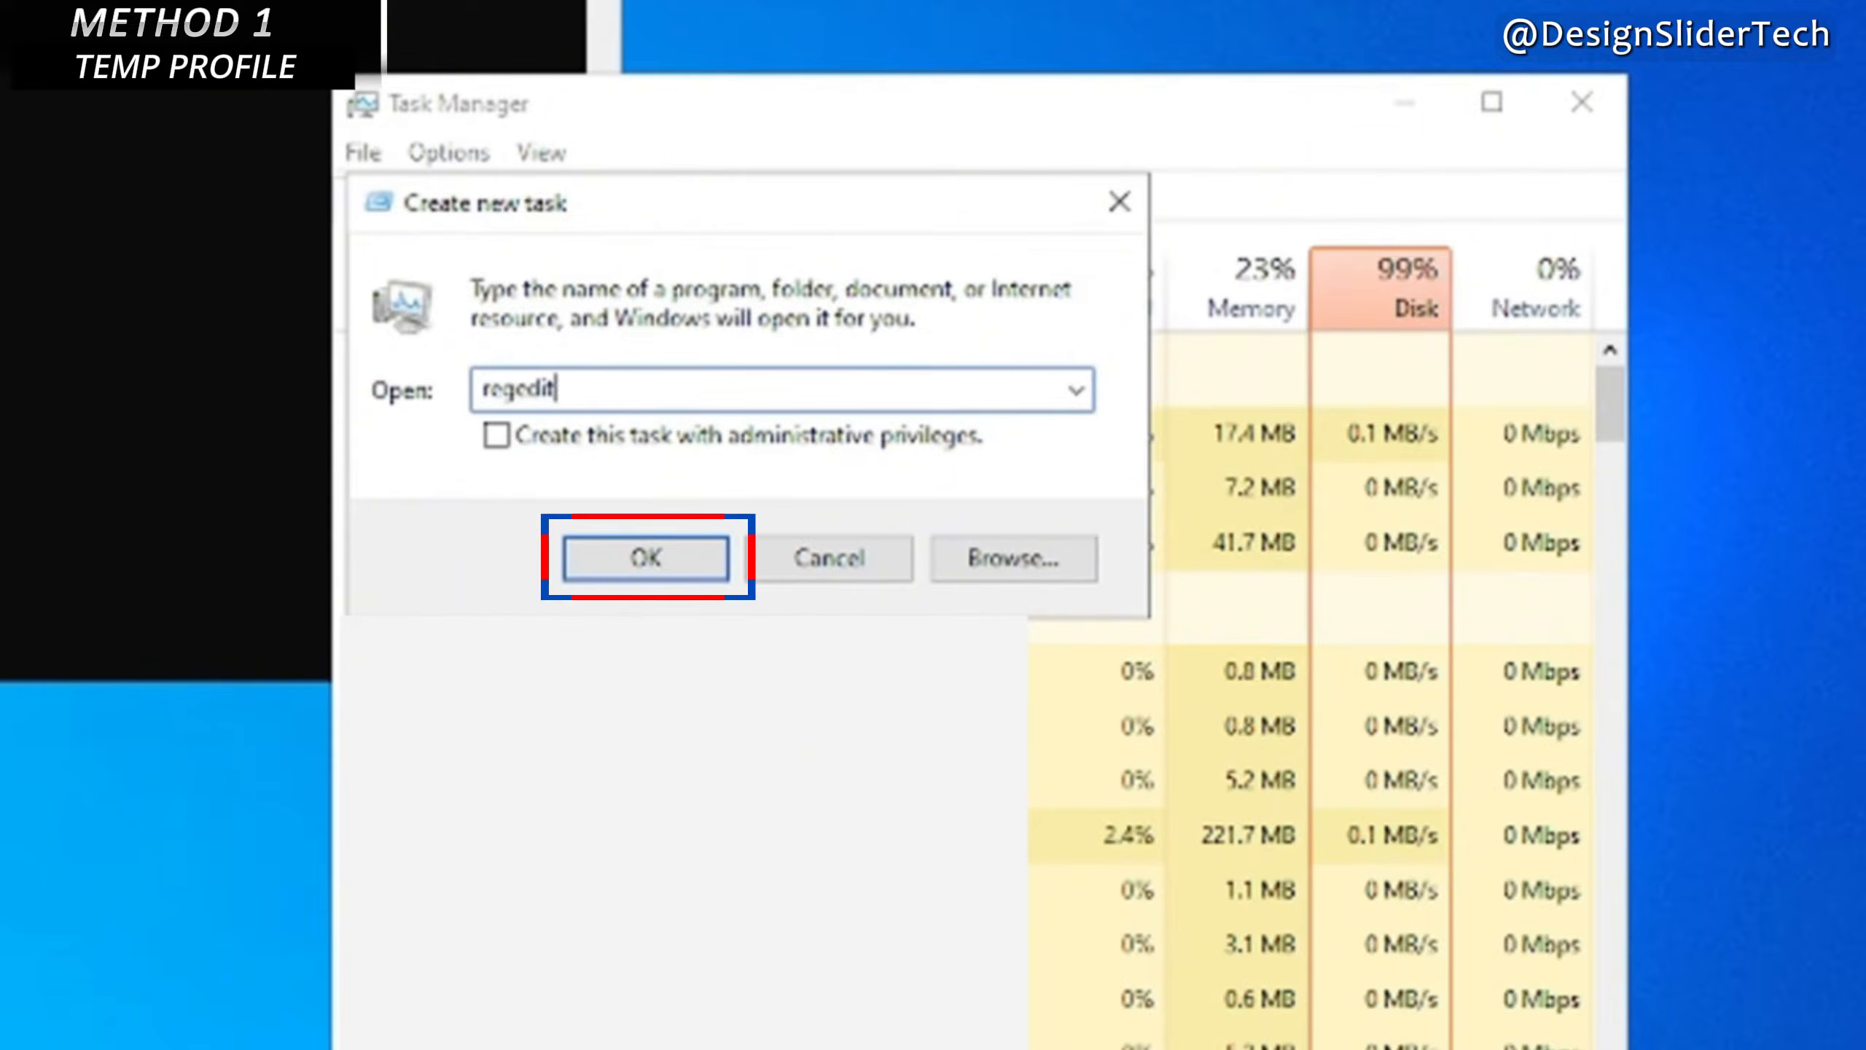
pyautogui.press('Return')
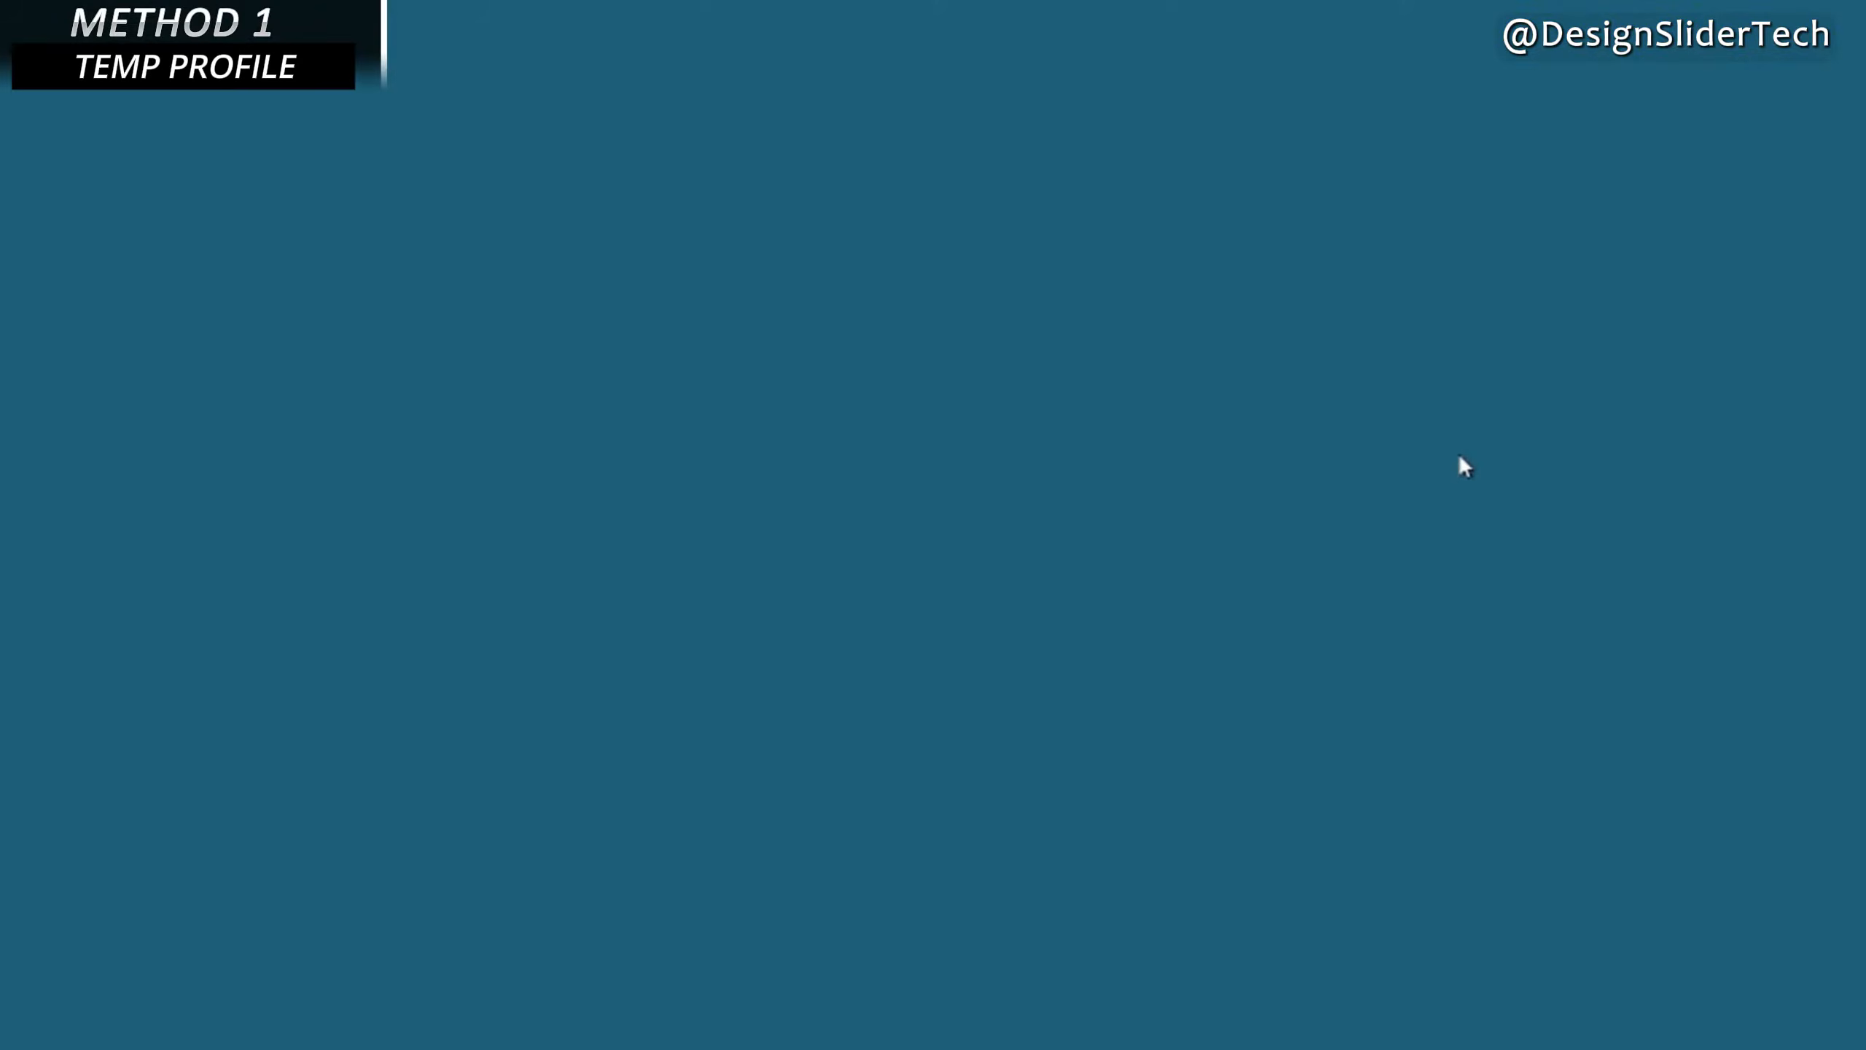
pyautogui.click(796, 675)
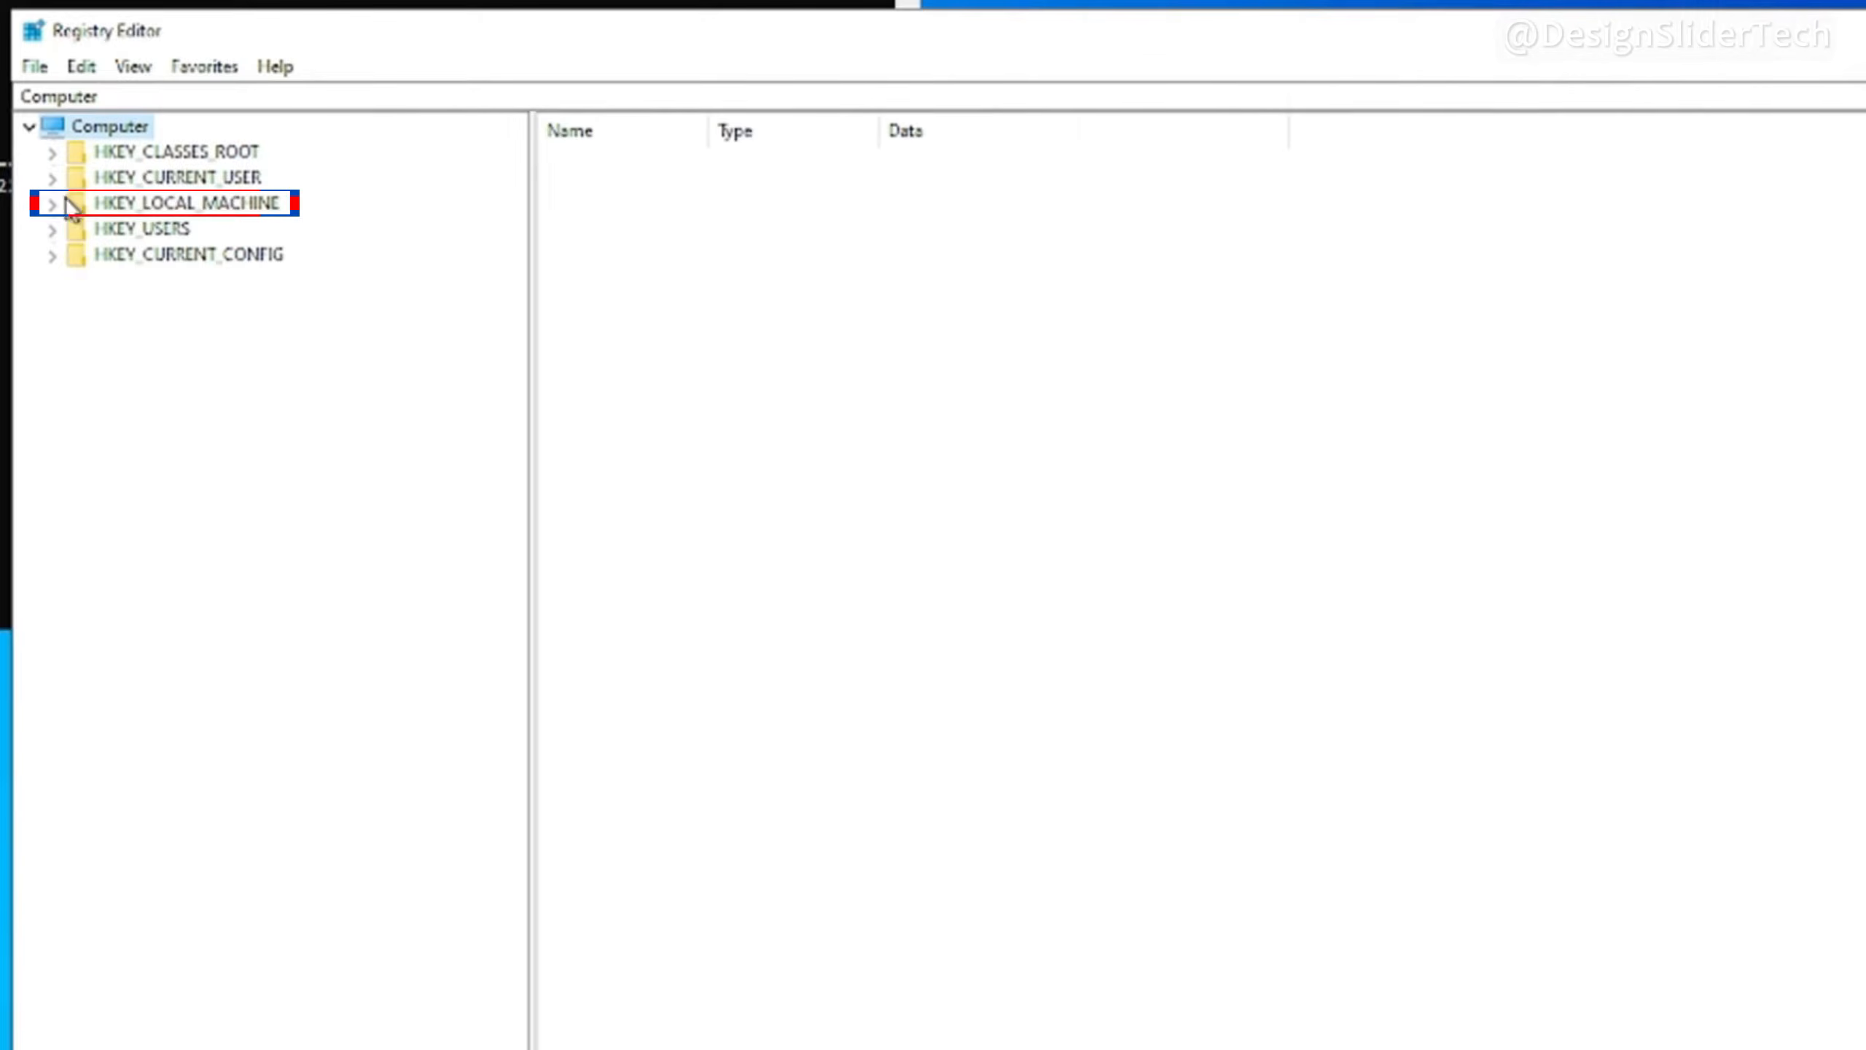
# Expand the registry branch HKEY_LOCAL_MACHINE\SOFTWARE\Microsoft
pyautogui.click(52, 204)
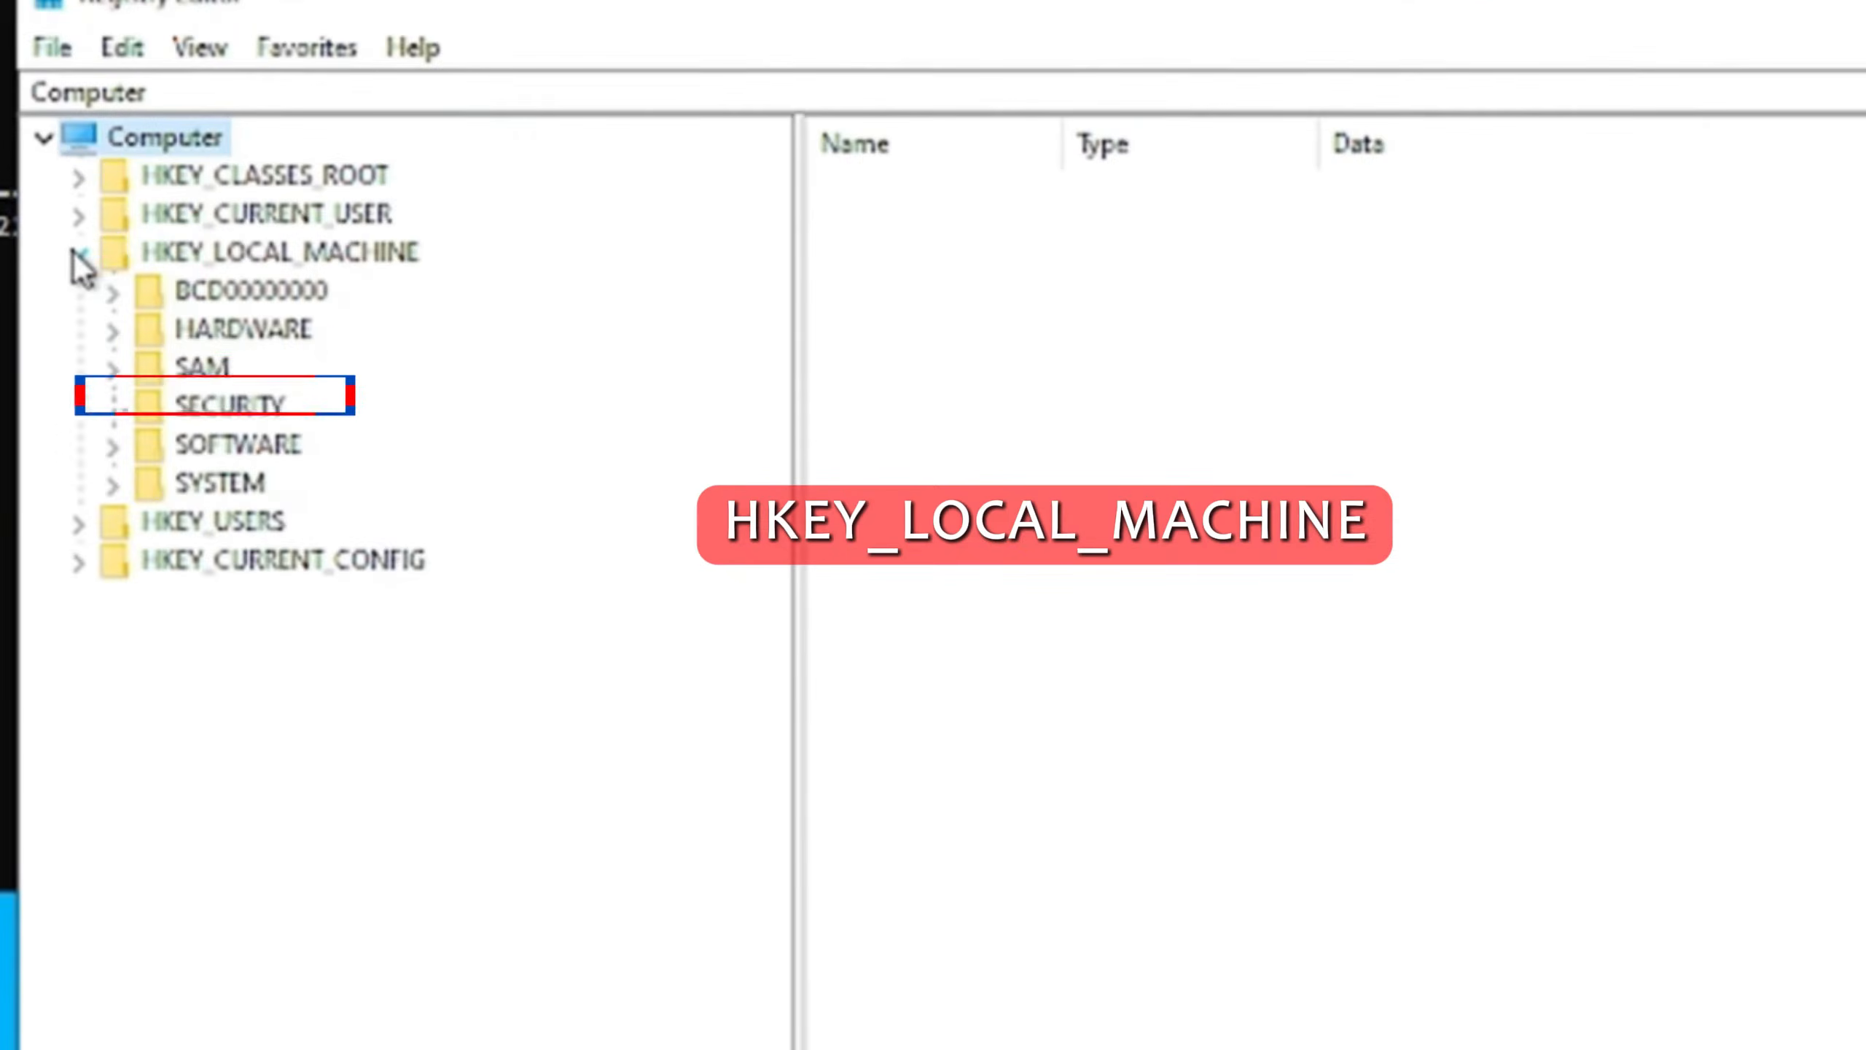
pyautogui.click(111, 454)
pyautogui.scroll(-4, 499, 825)
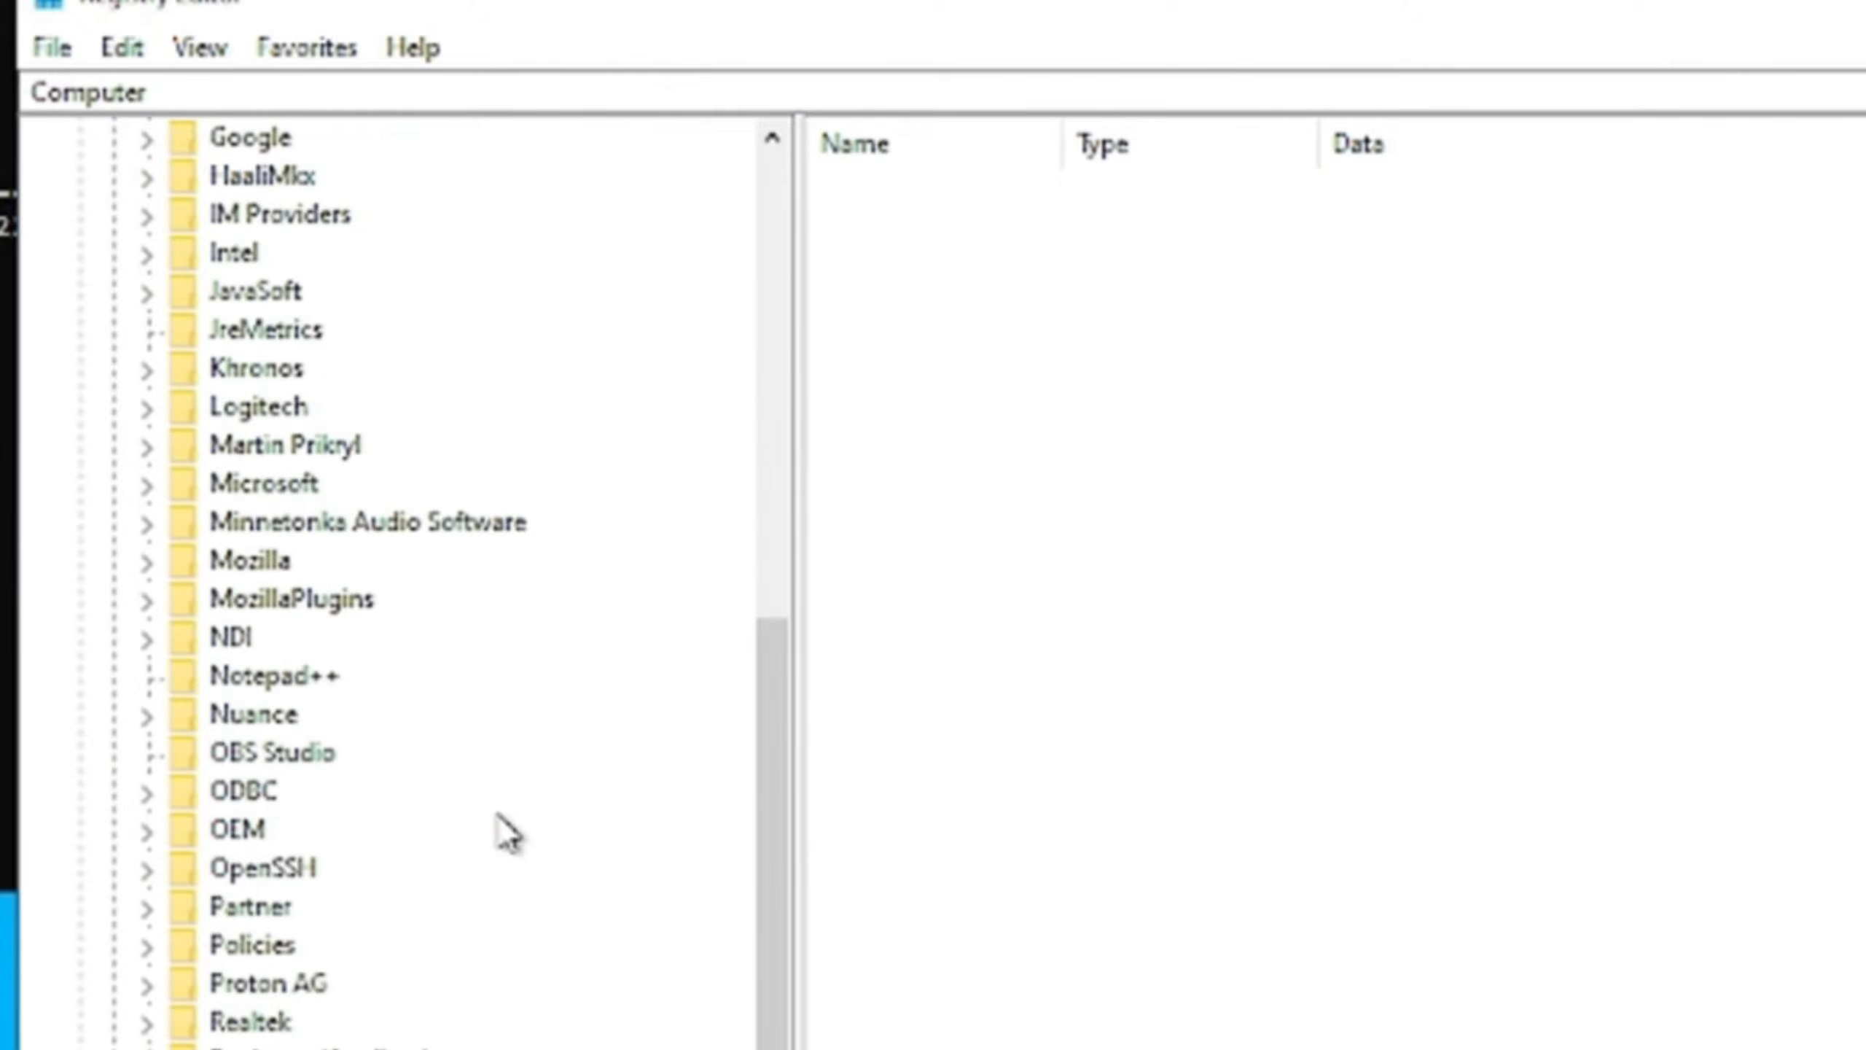
pyautogui.click(151, 485)
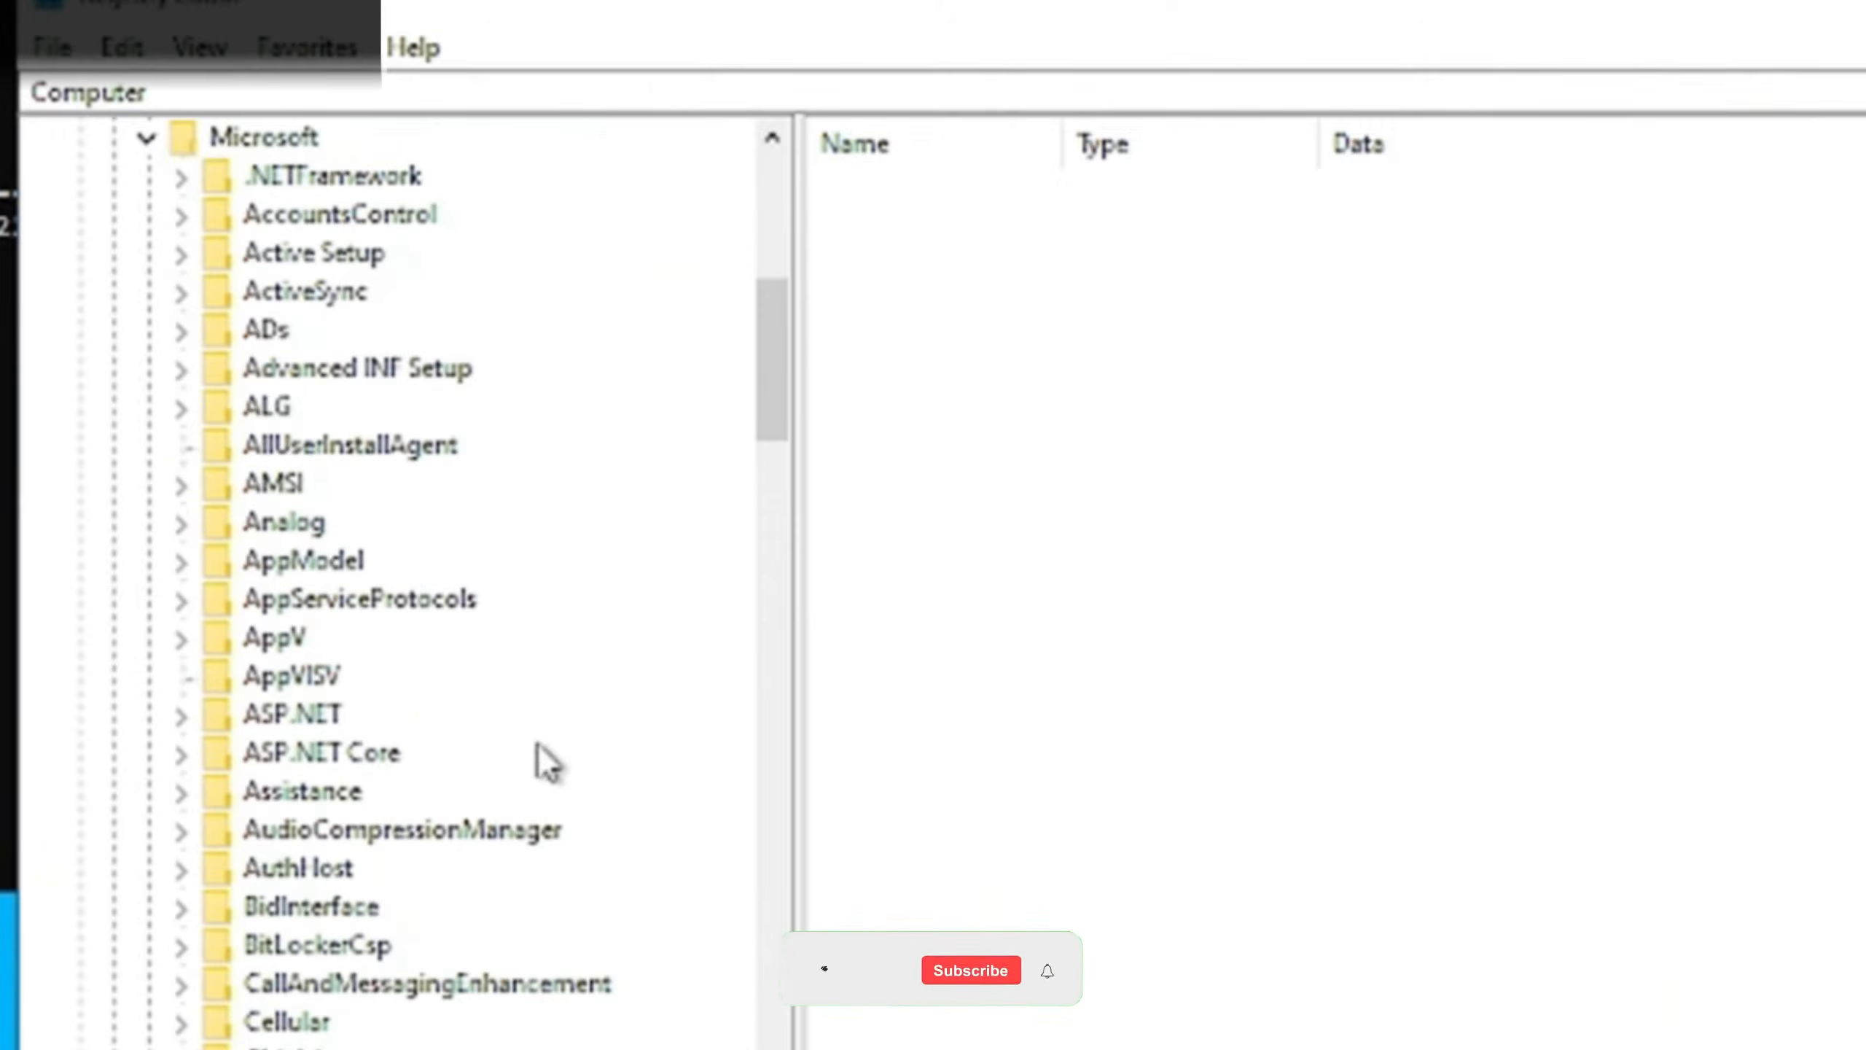
# Expand the Windows NT key under Microsoft and its CurrentVersion subkey
pyautogui.scroll(-2, 543, 763)
pyautogui.scroll(-3, 544, 762)
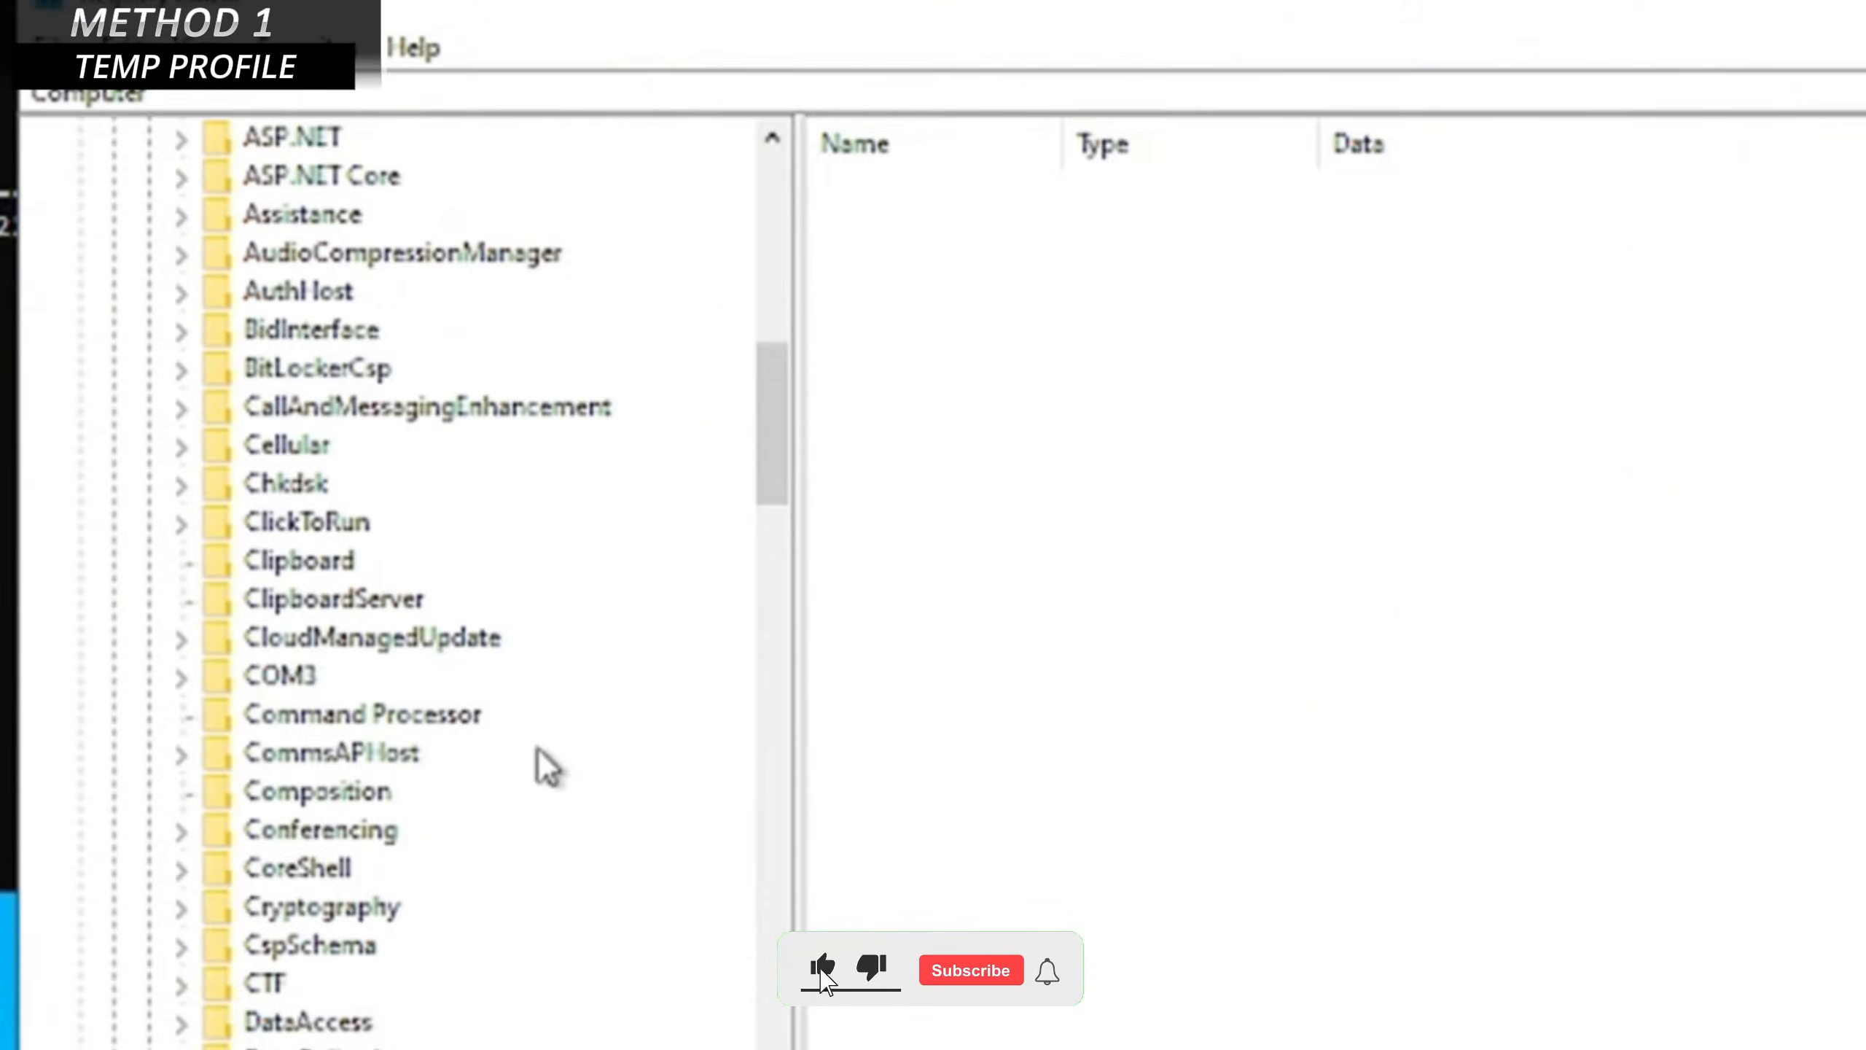
pyautogui.scroll(-20, 544, 762)
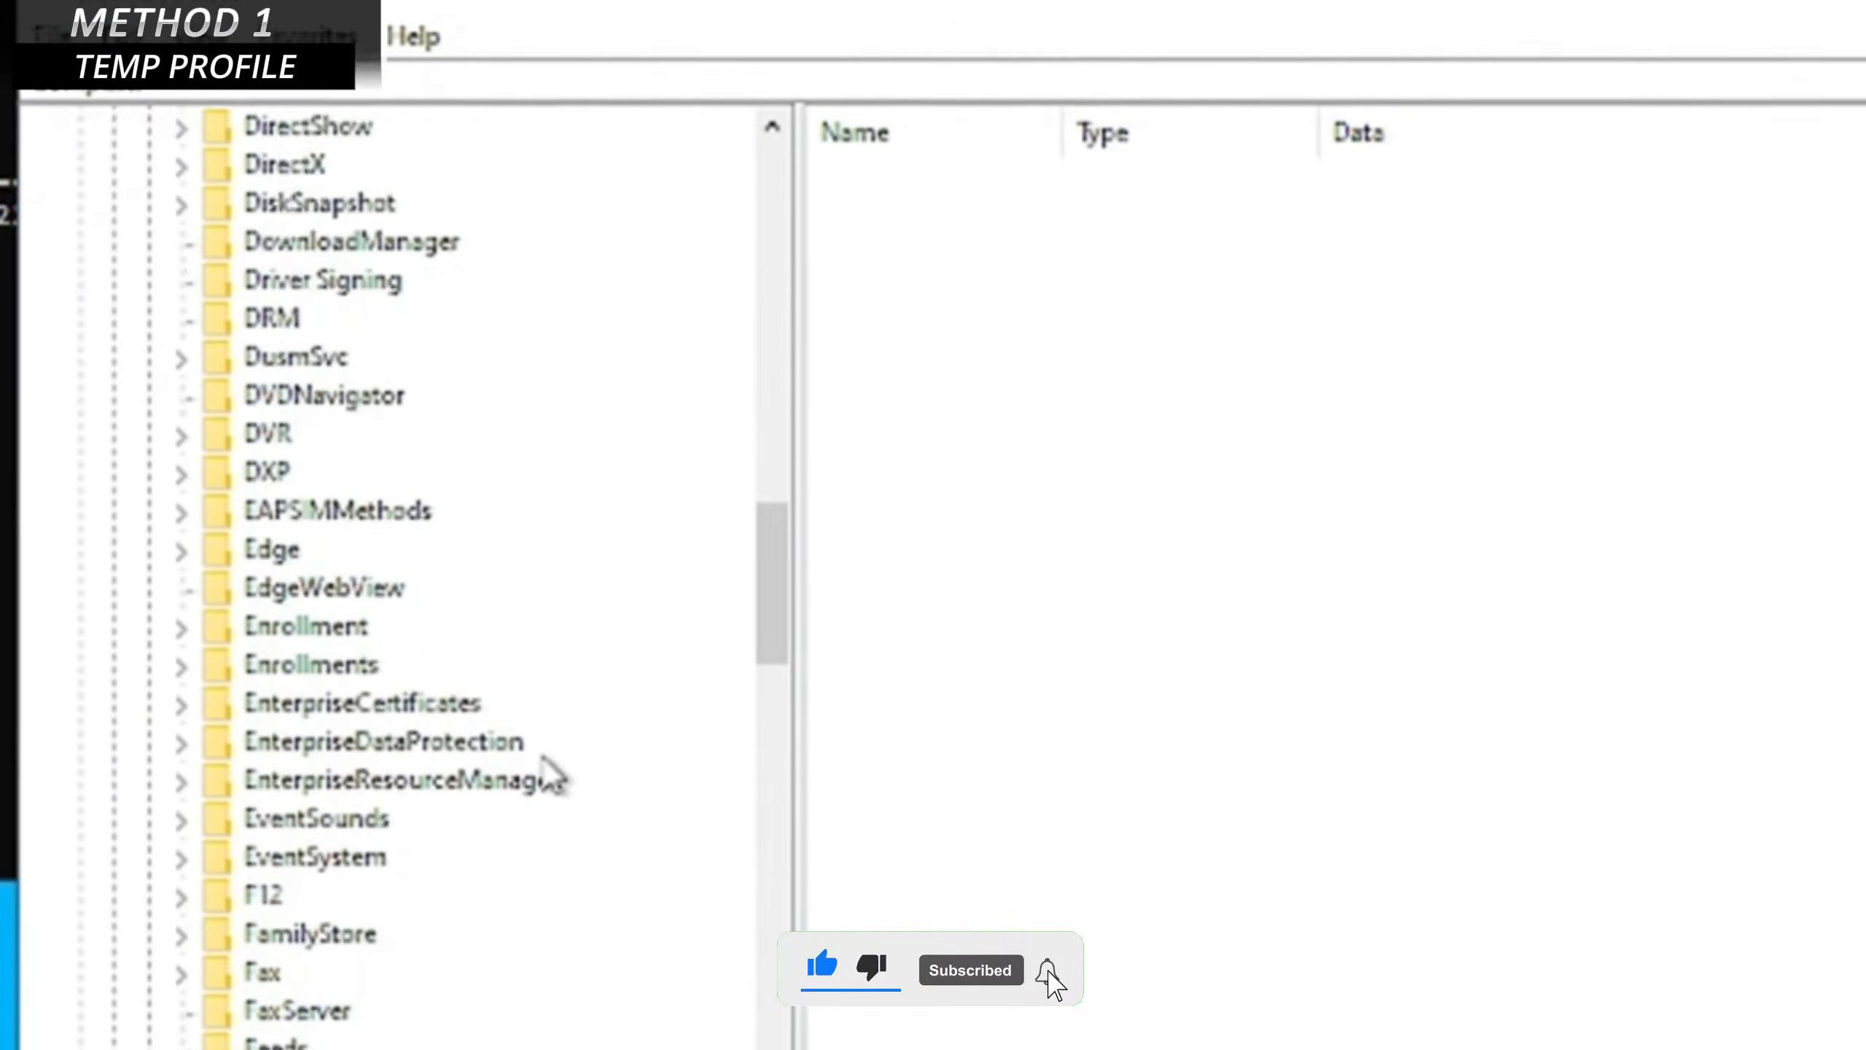
pyautogui.scroll(-20, 551, 607)
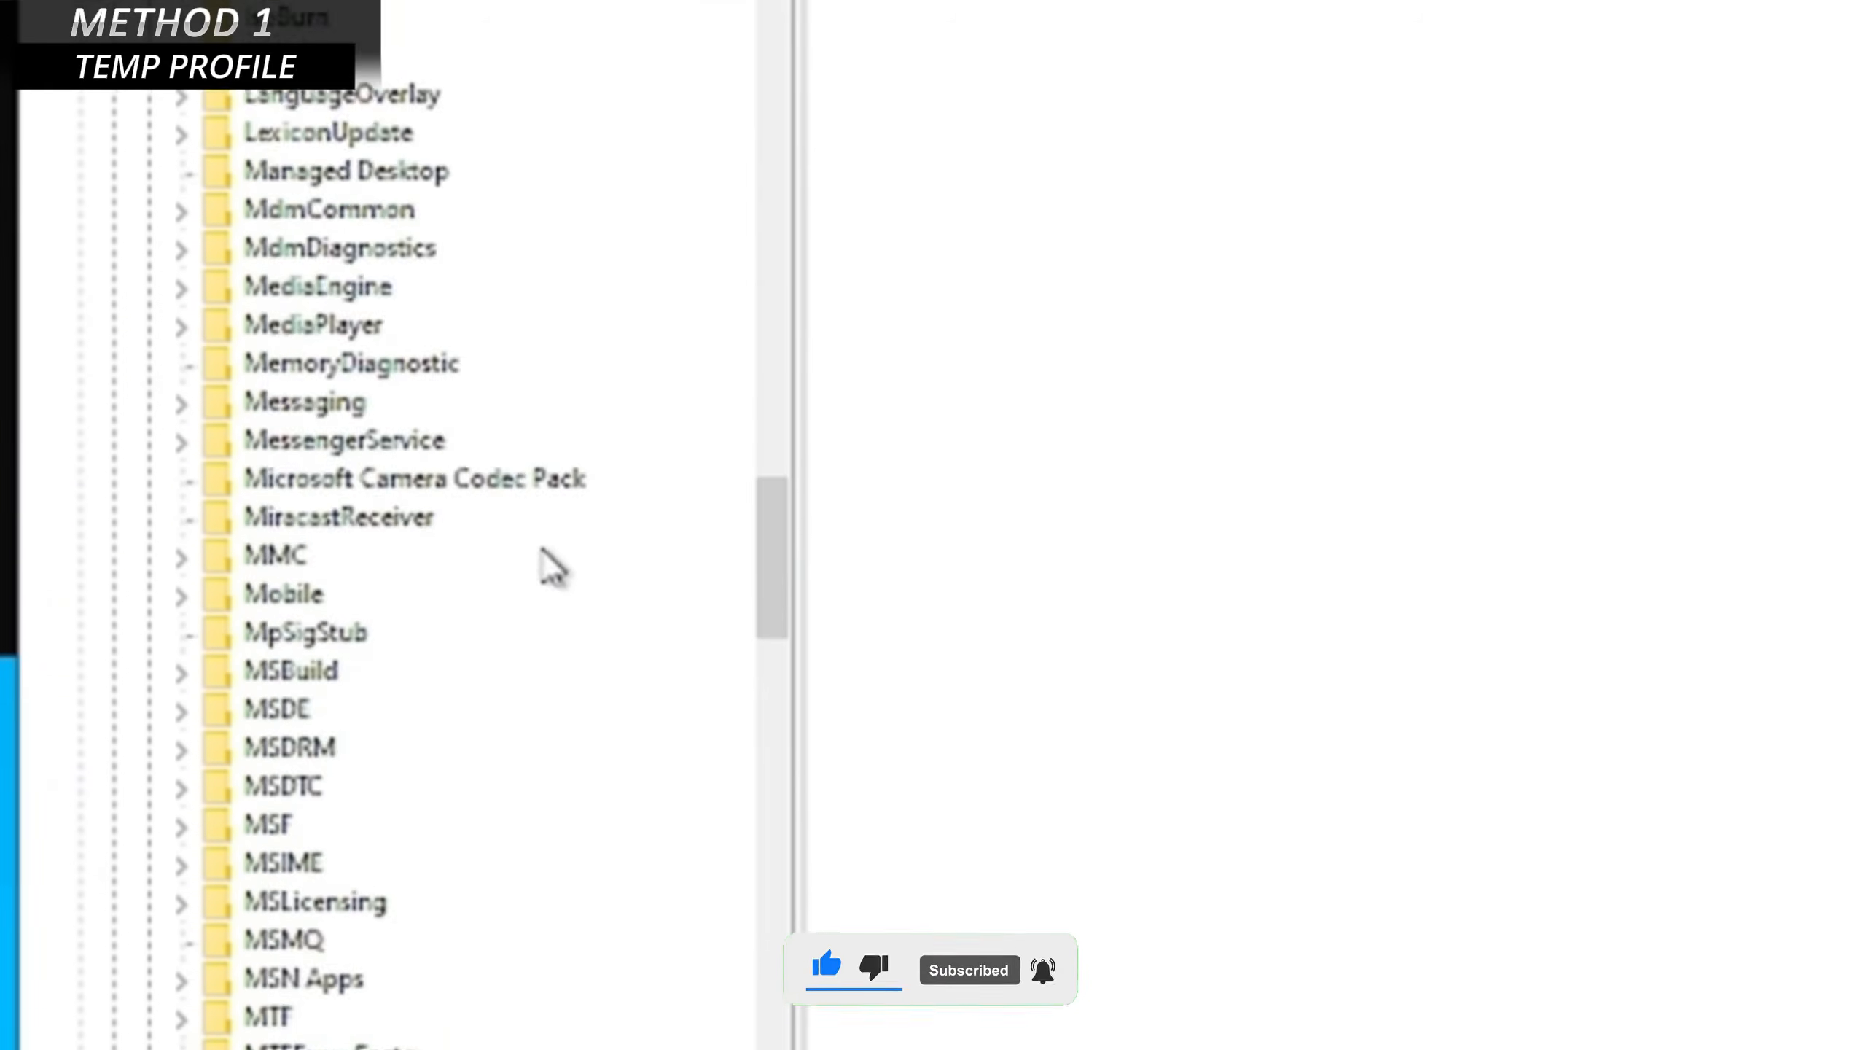
pyautogui.scroll(-16, 558, 445)
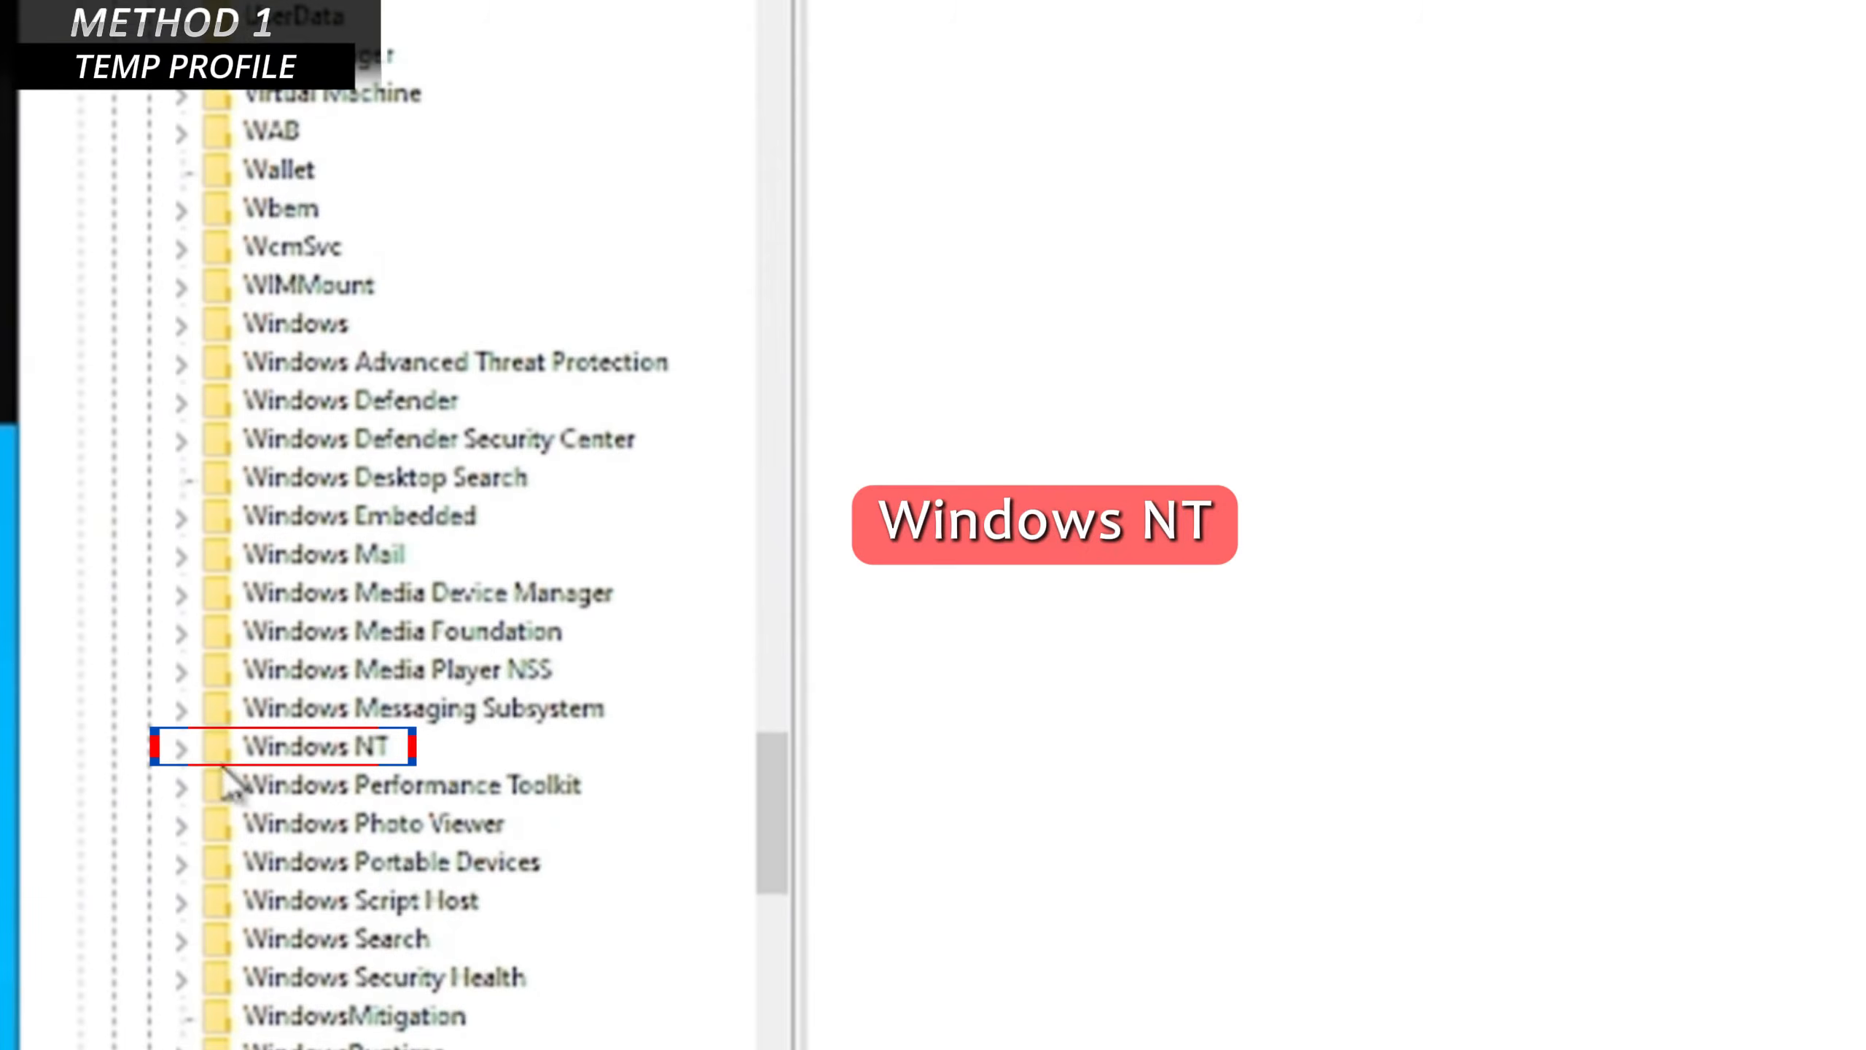
pyautogui.click(183, 757)
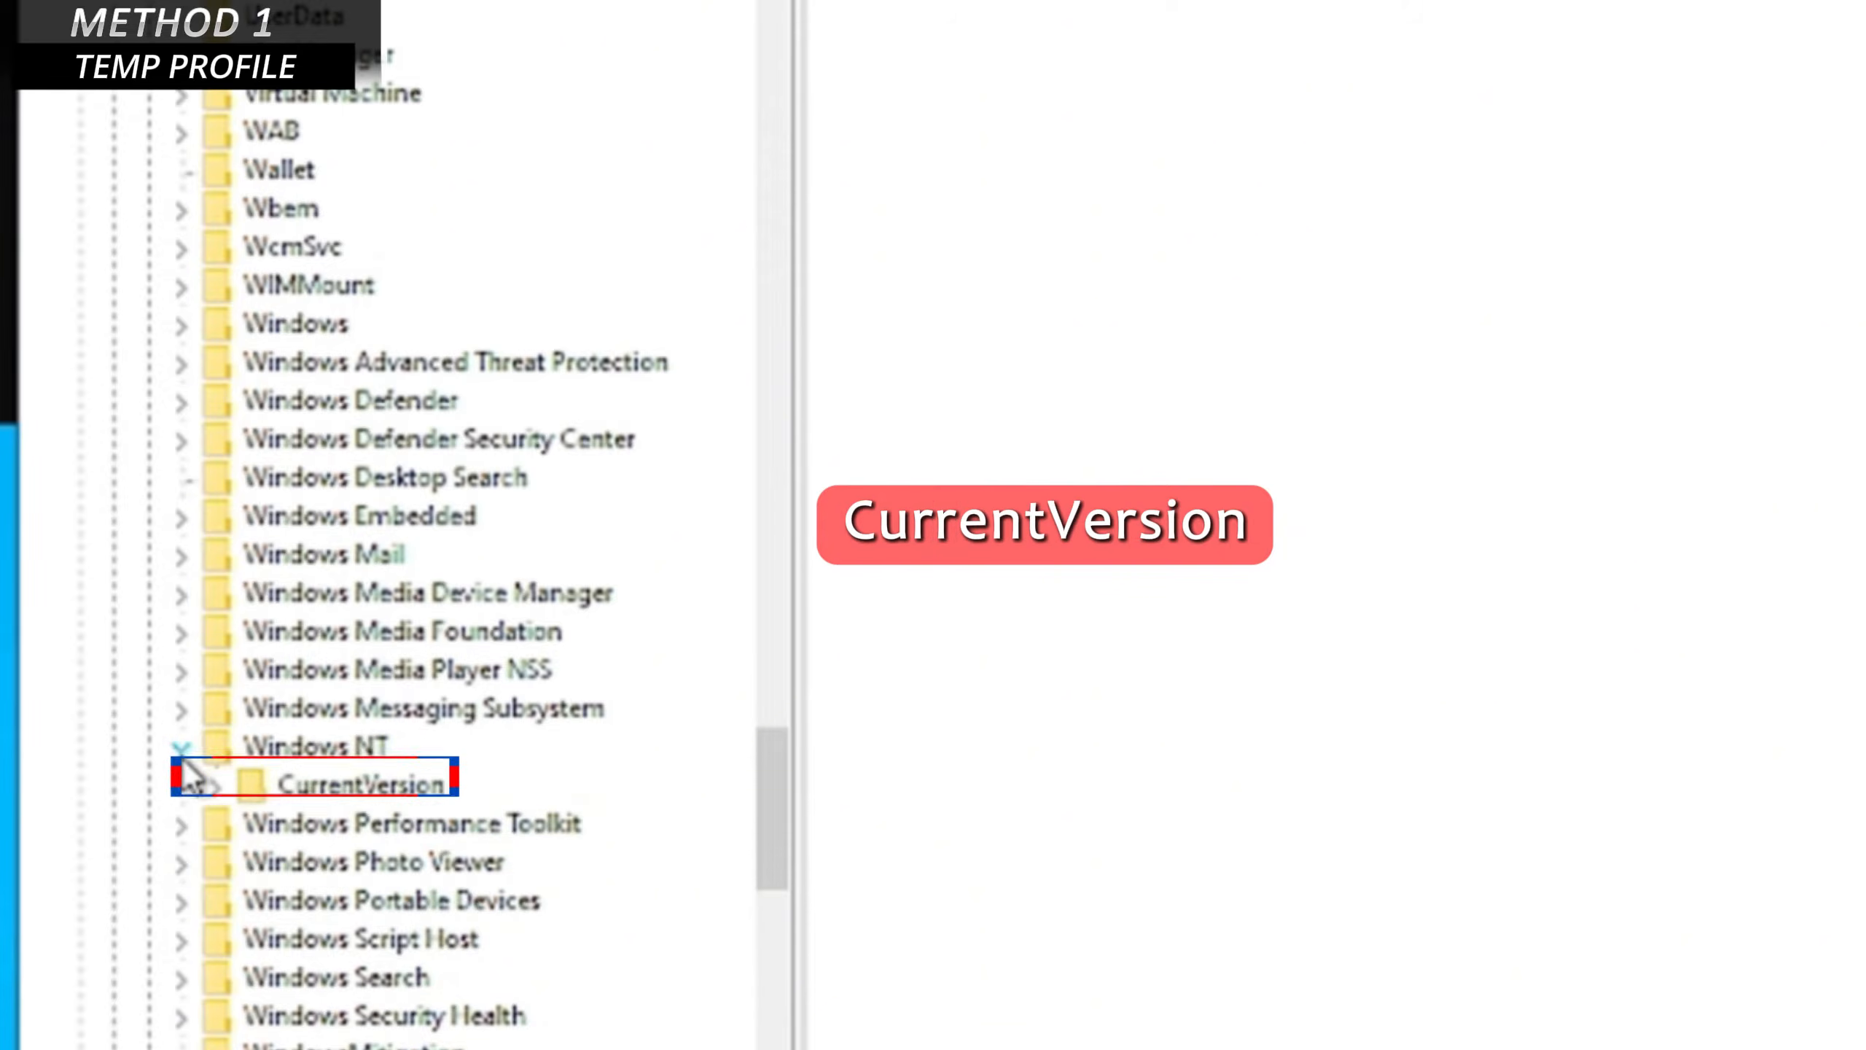
pyautogui.click(214, 786)
# Expand the ProfileList key under CurrentVersion and widen the key tree so the full SID names can be read
pyautogui.scroll(-2, 665, 562)
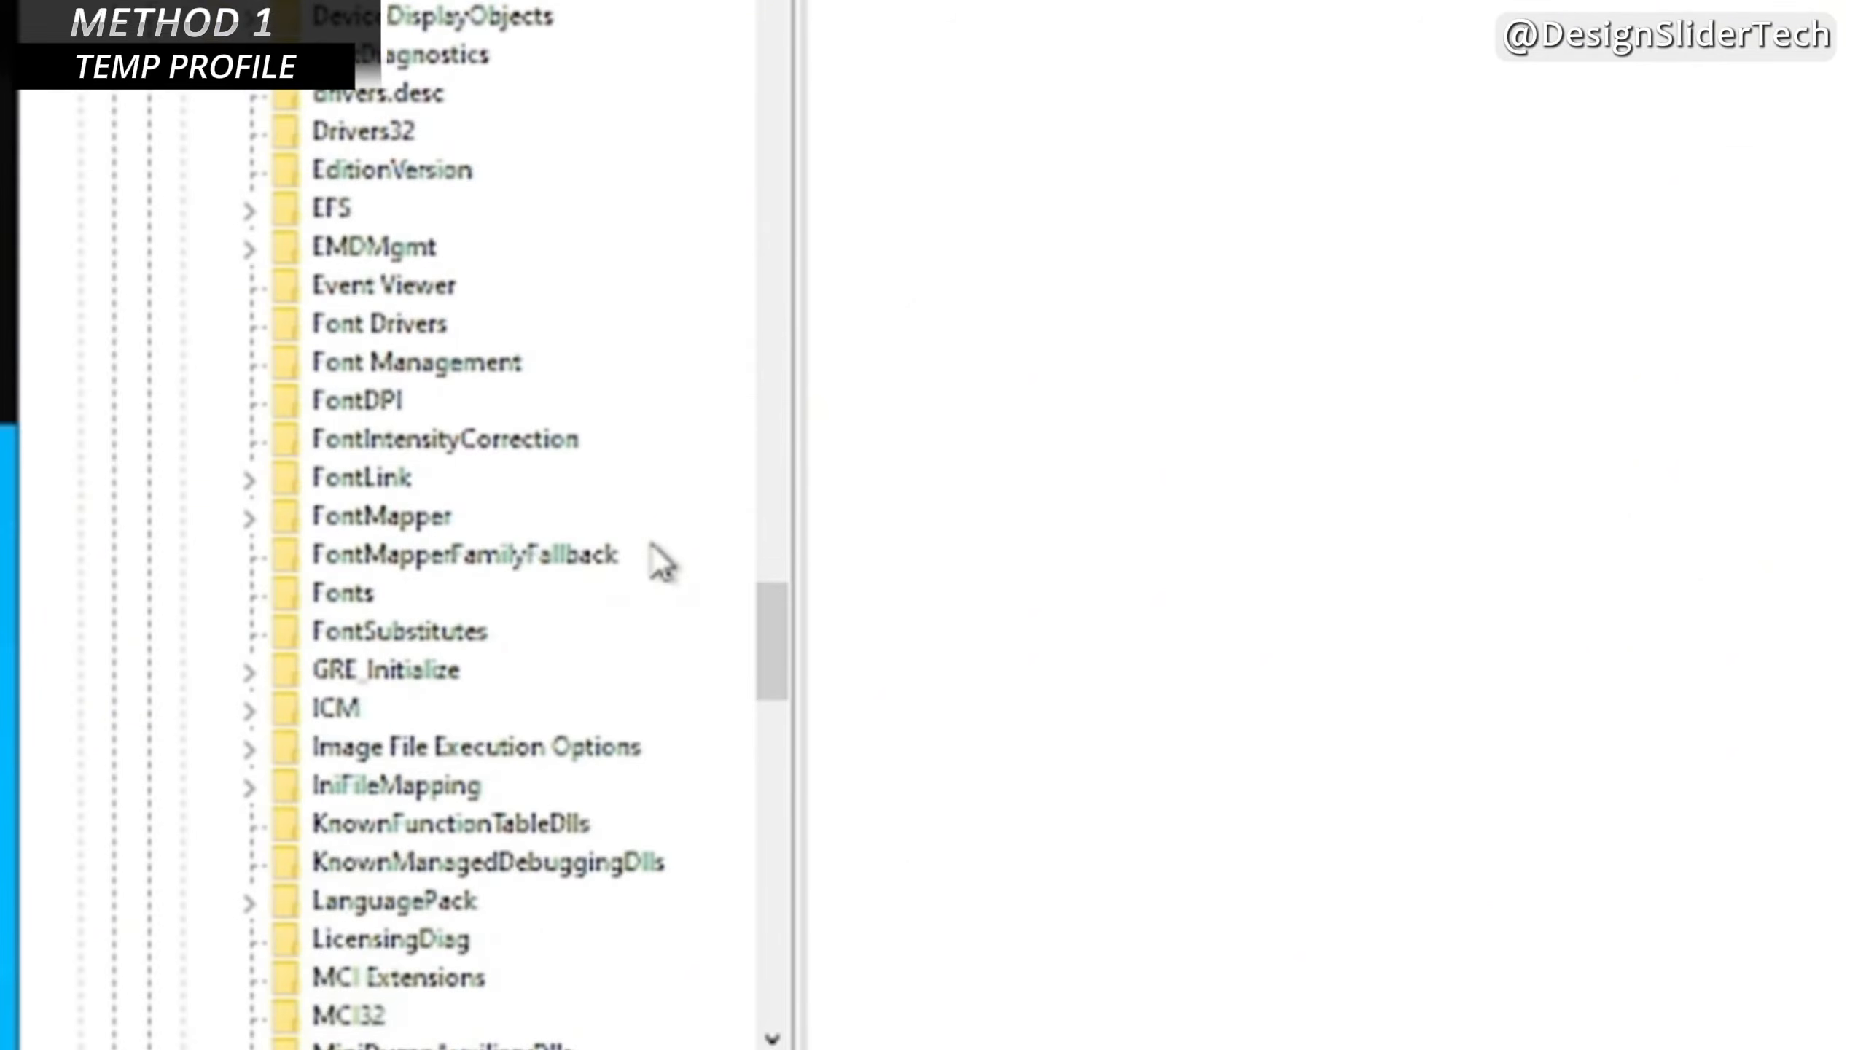
pyautogui.scroll(-7, 560, 572)
pyautogui.scroll(-1, 560, 572)
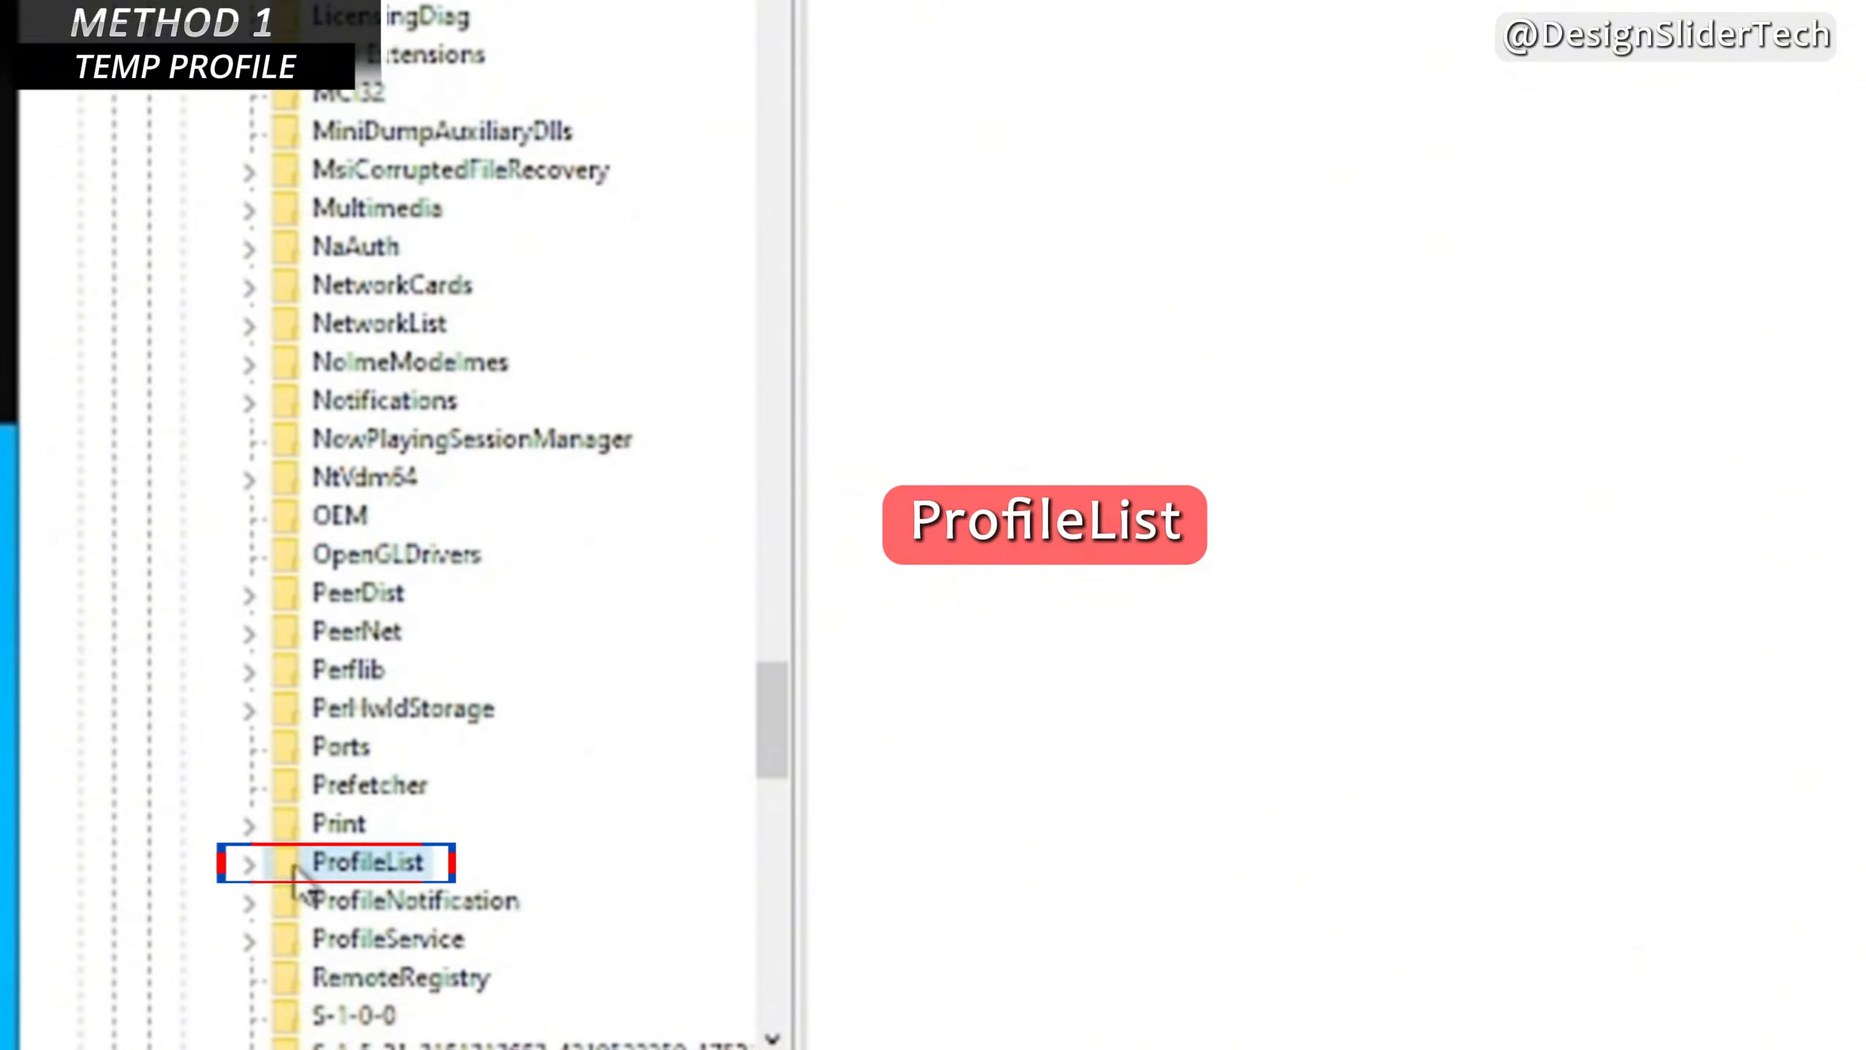
pyautogui.click(254, 867)
pyautogui.scroll(-2, 682, 729)
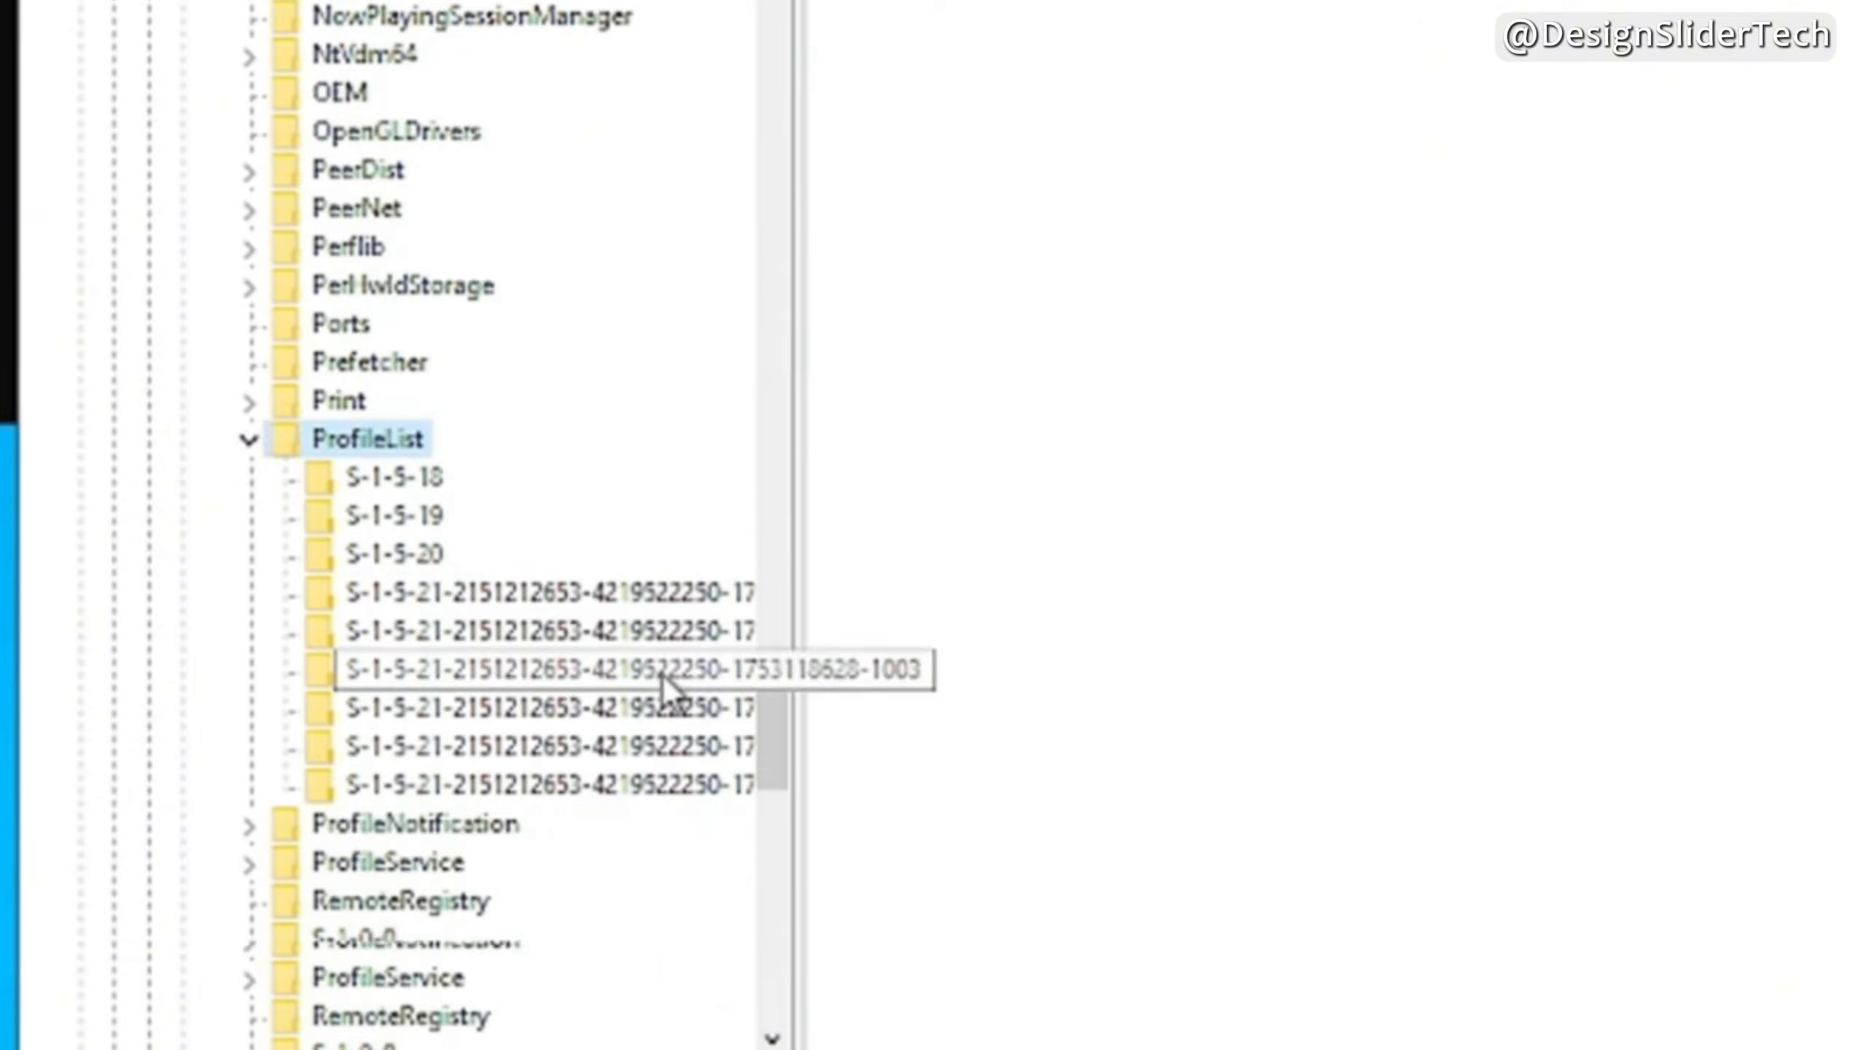
pyautogui.moveTo(799, 854); pyautogui.dragTo(1164, 896)
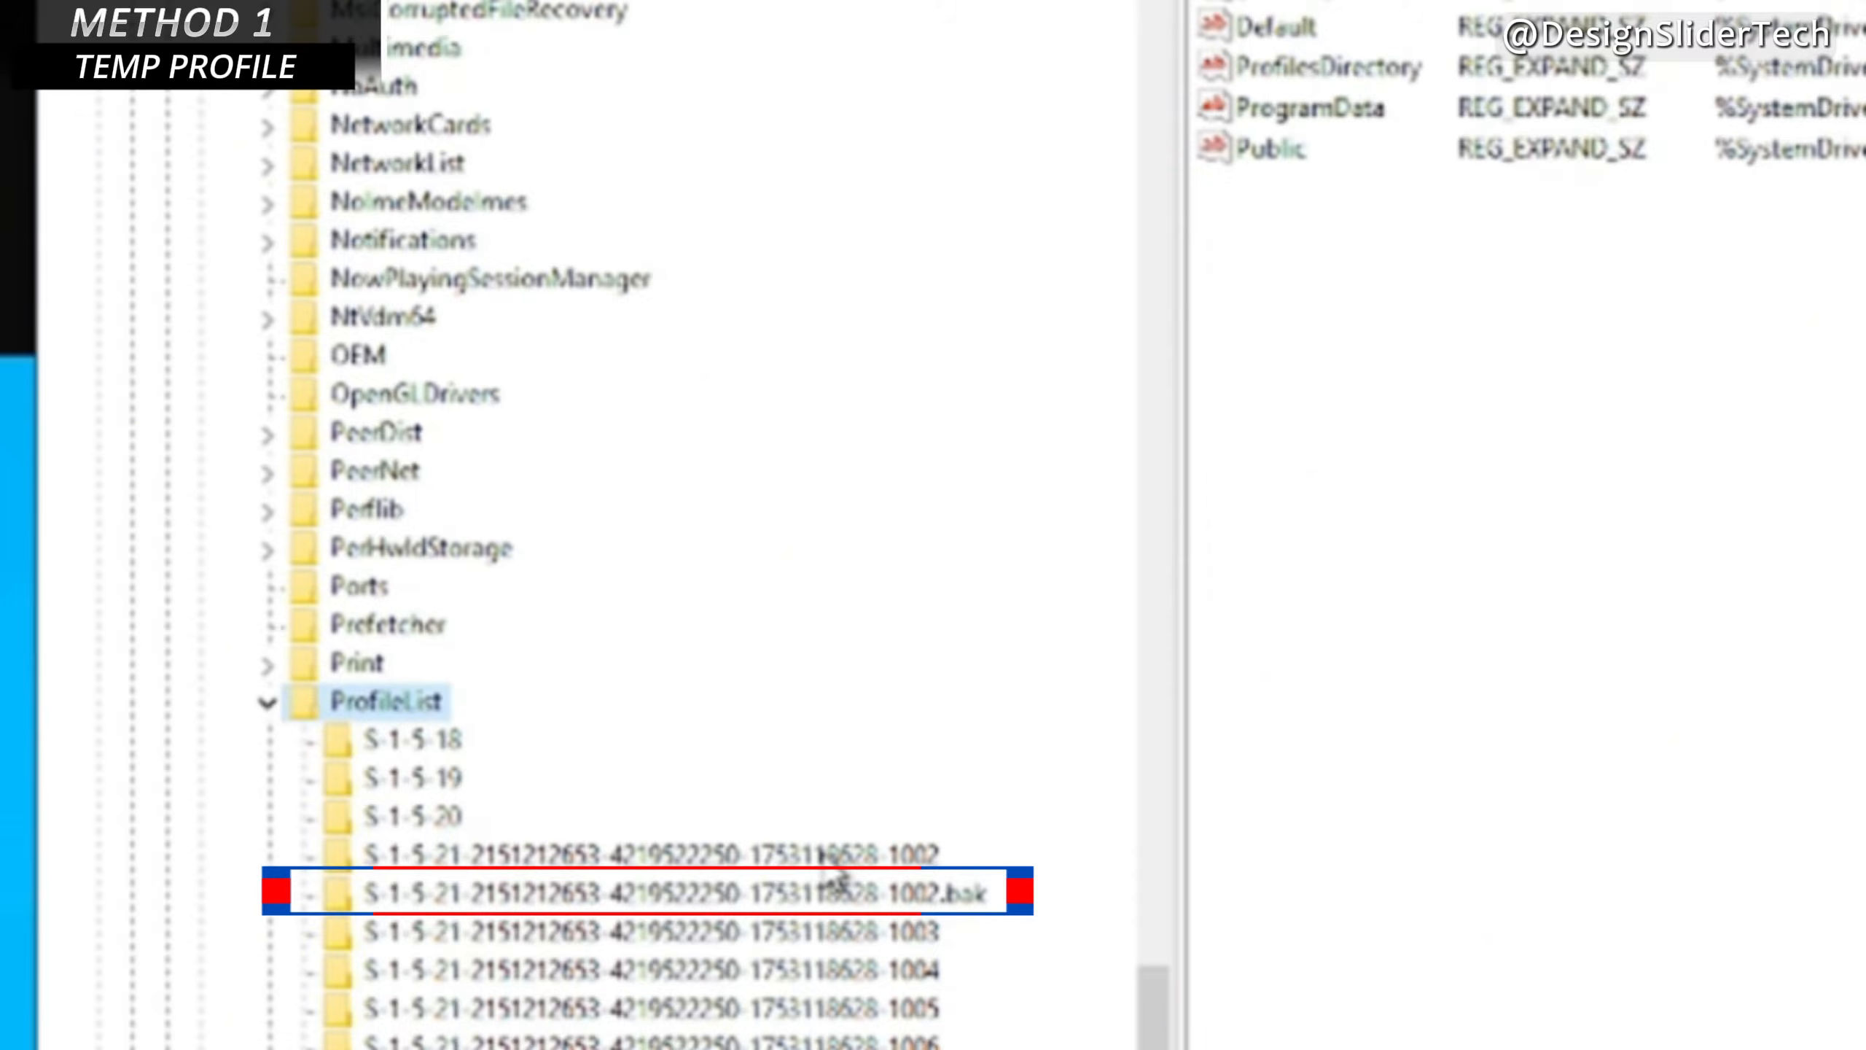
# Compare the ProfileImagePath values of the SID key ending in 1002 and its .bak counterpart
pyautogui.click(828, 854)
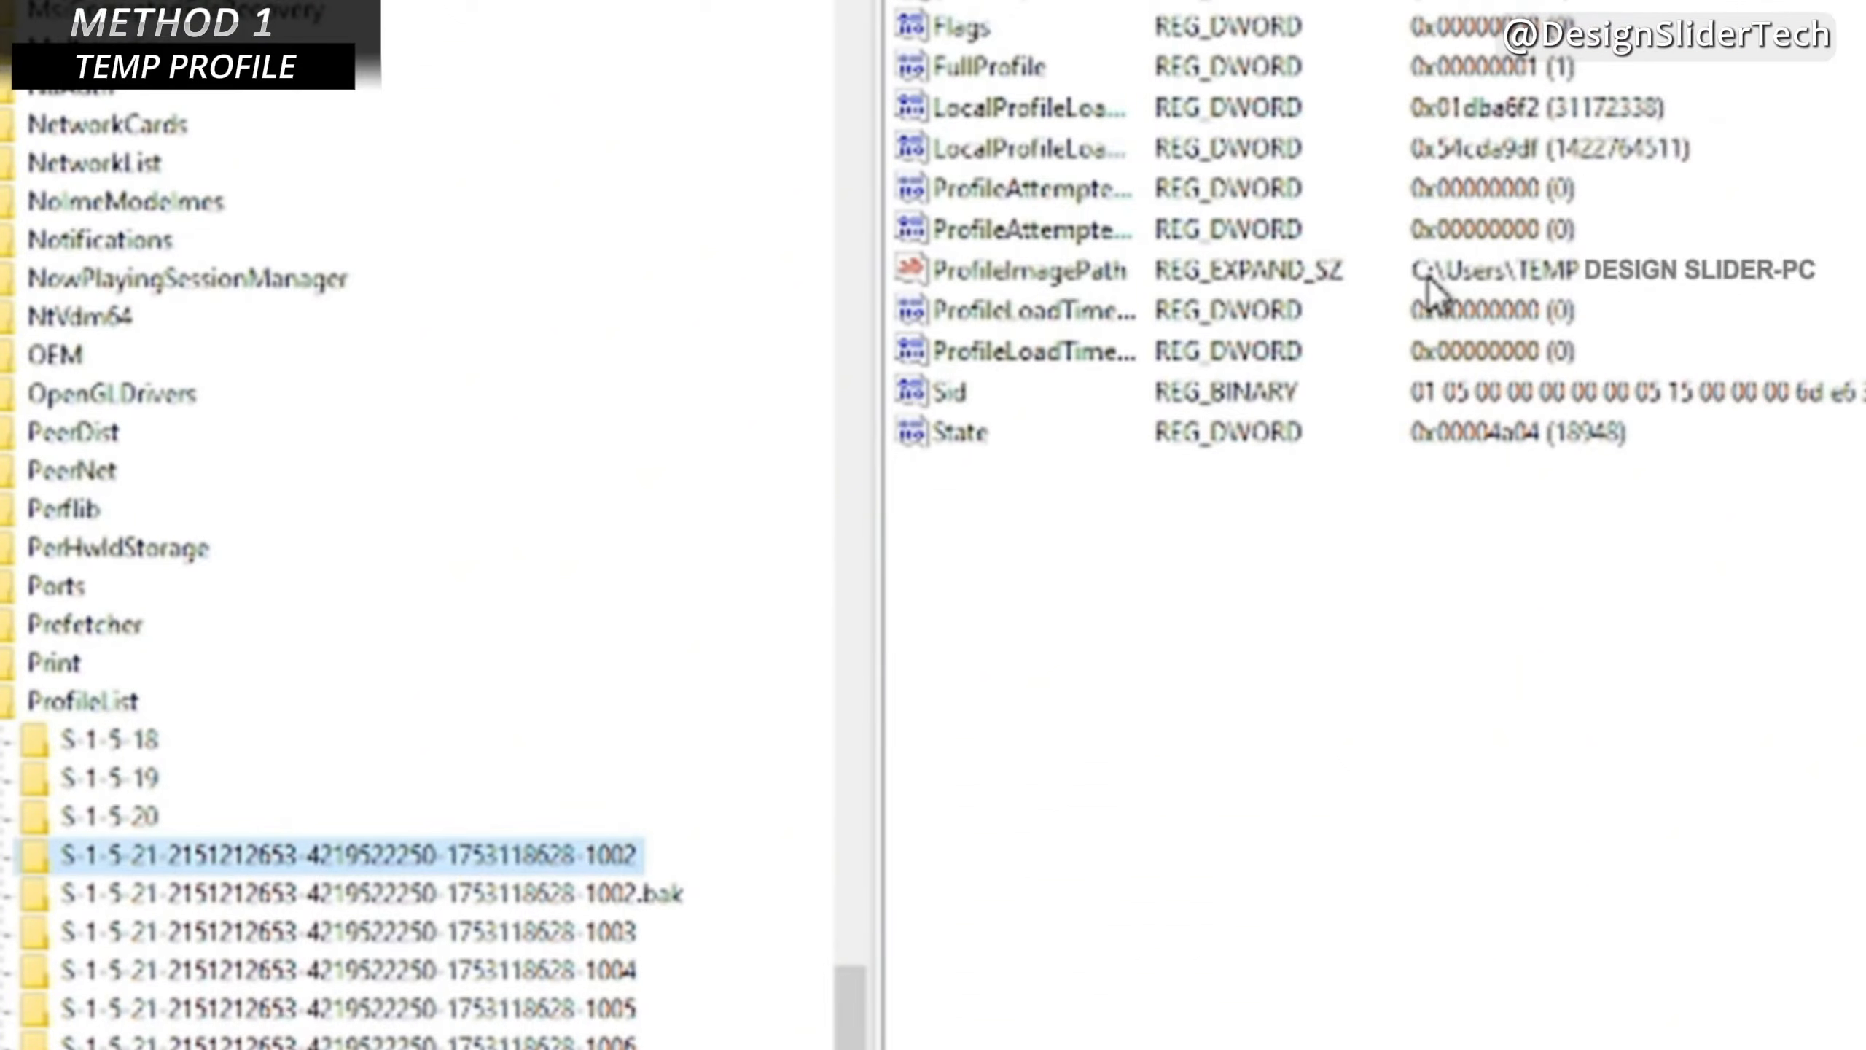
pyautogui.click(1432, 285)
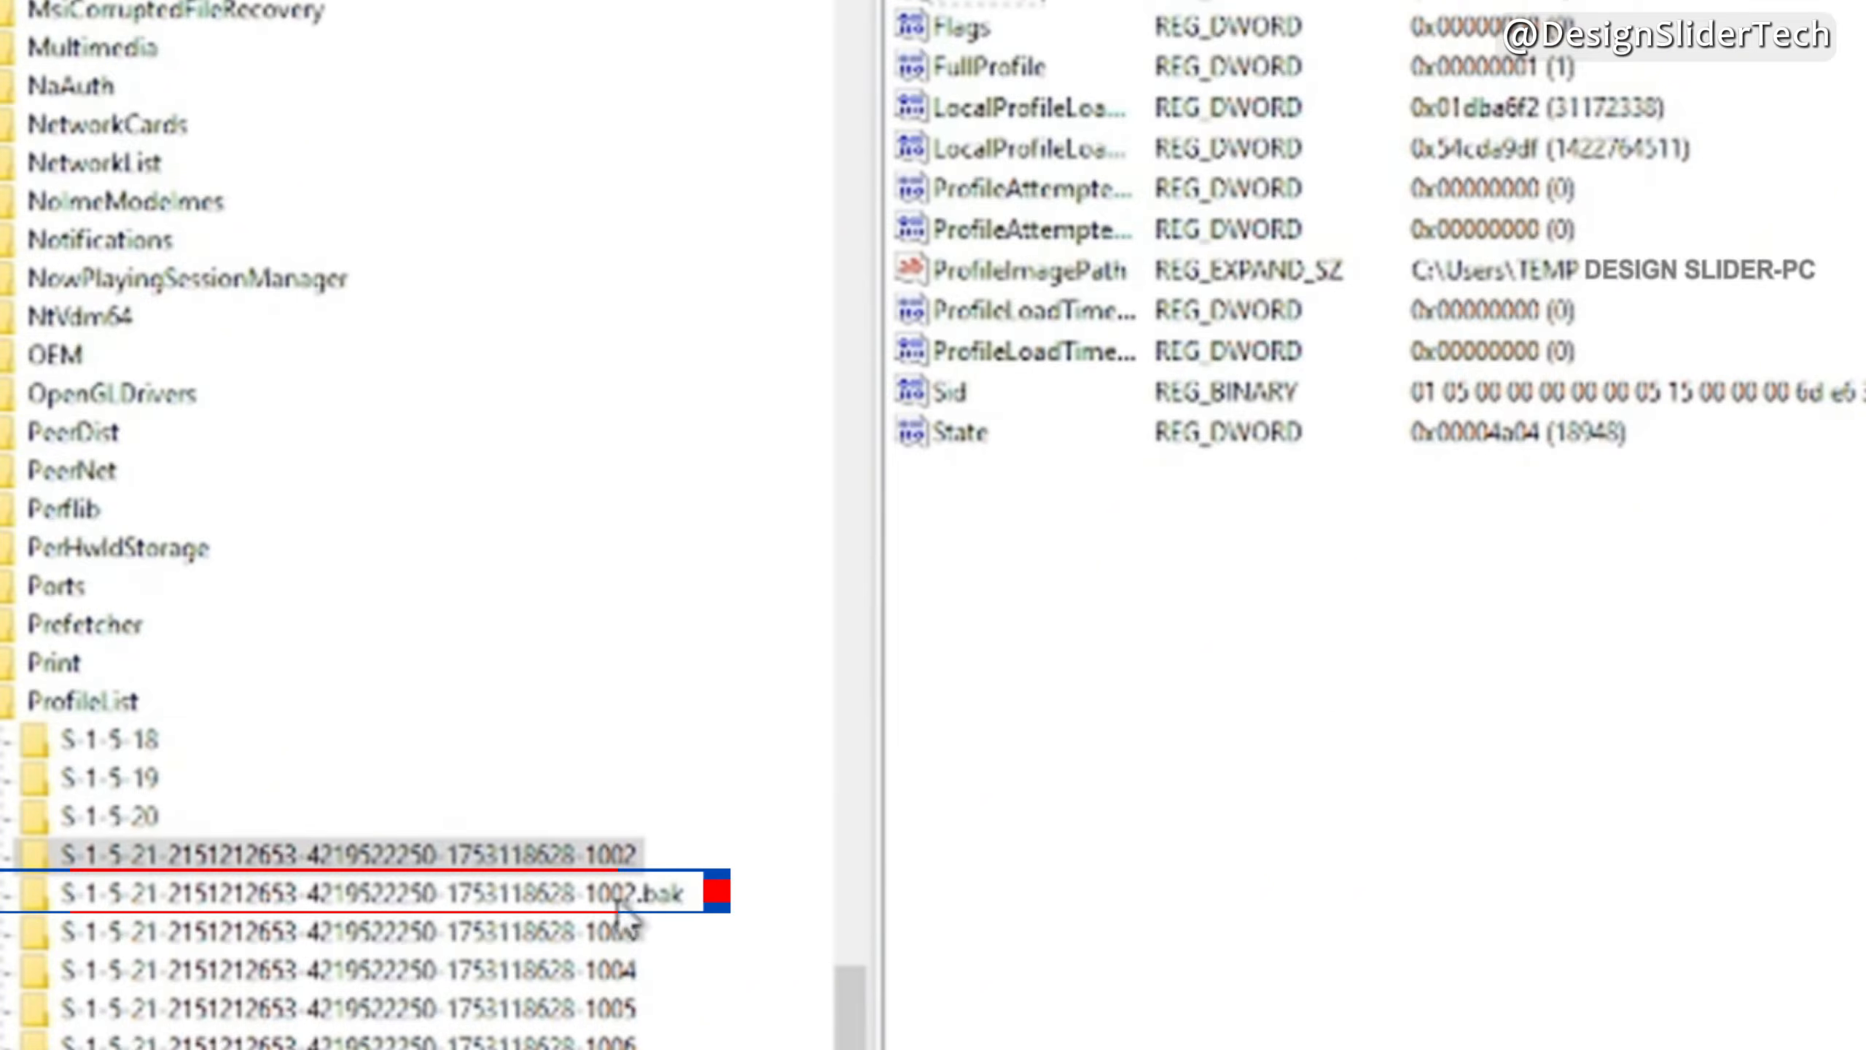
pyautogui.click(599, 895)
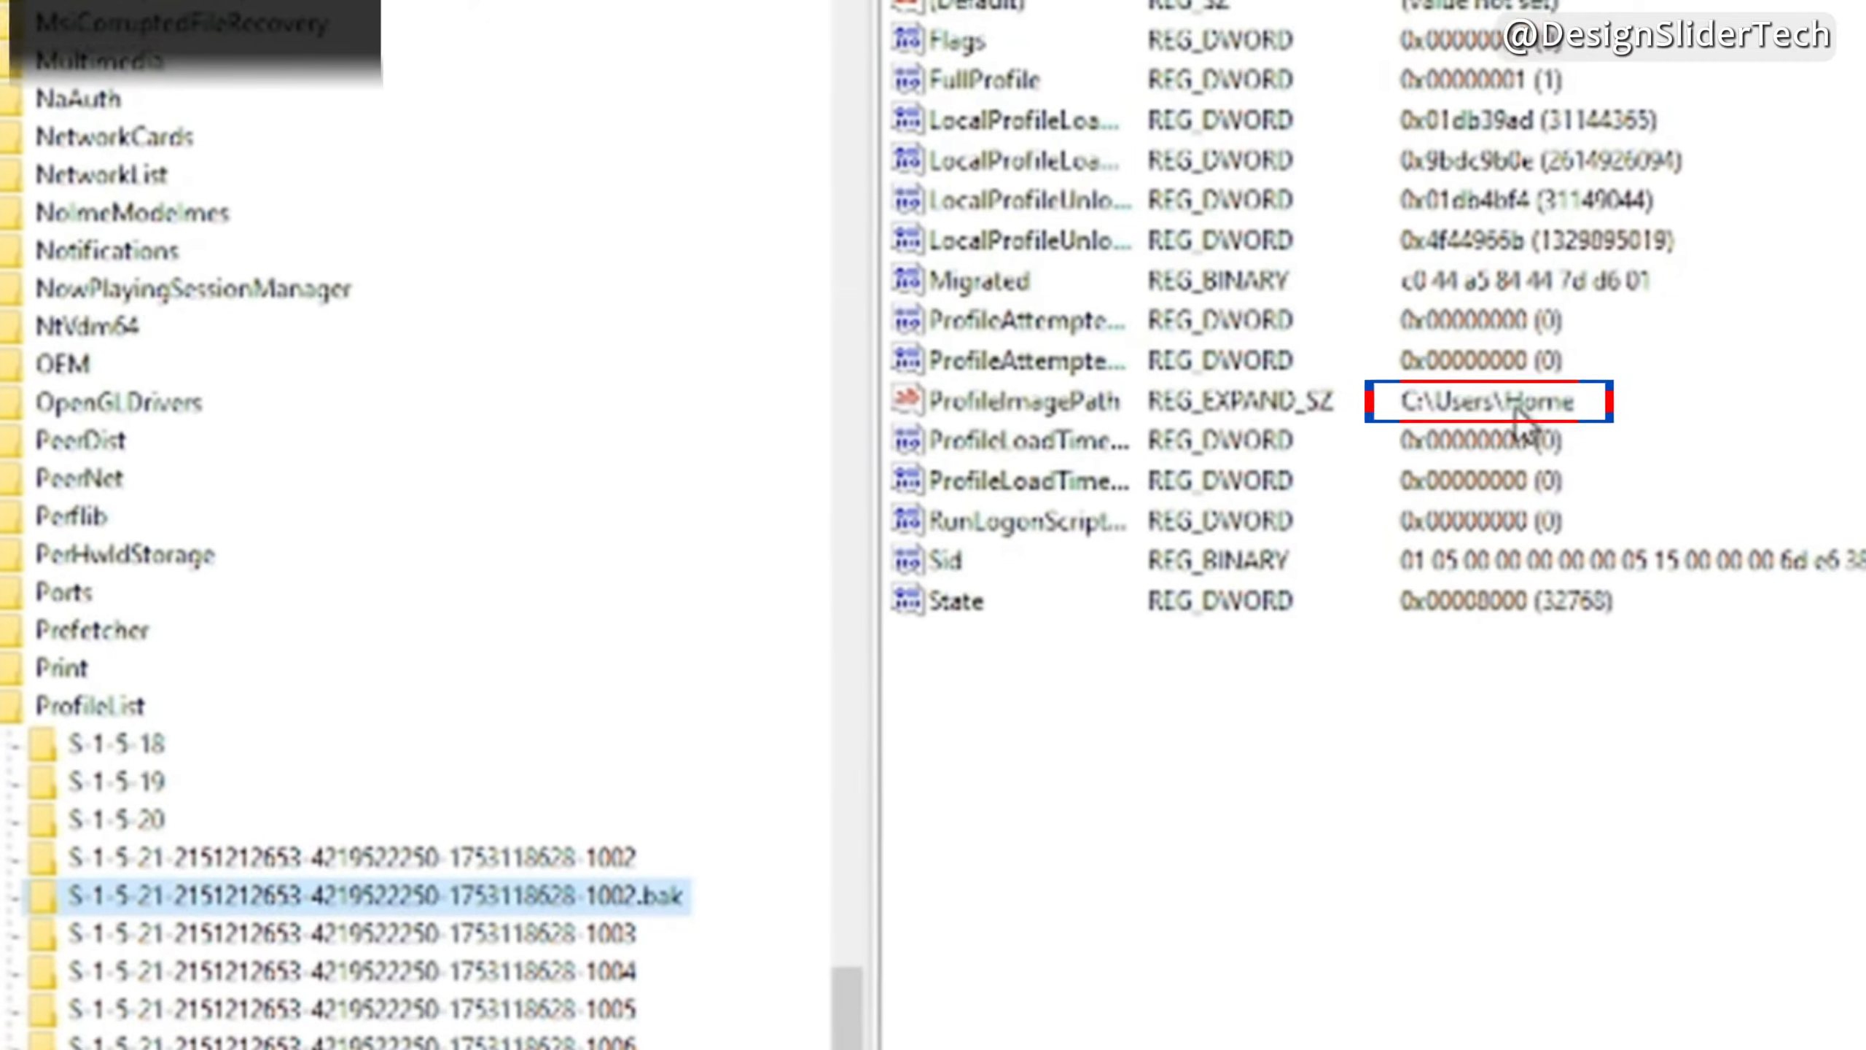
pyautogui.click(1043, 424)
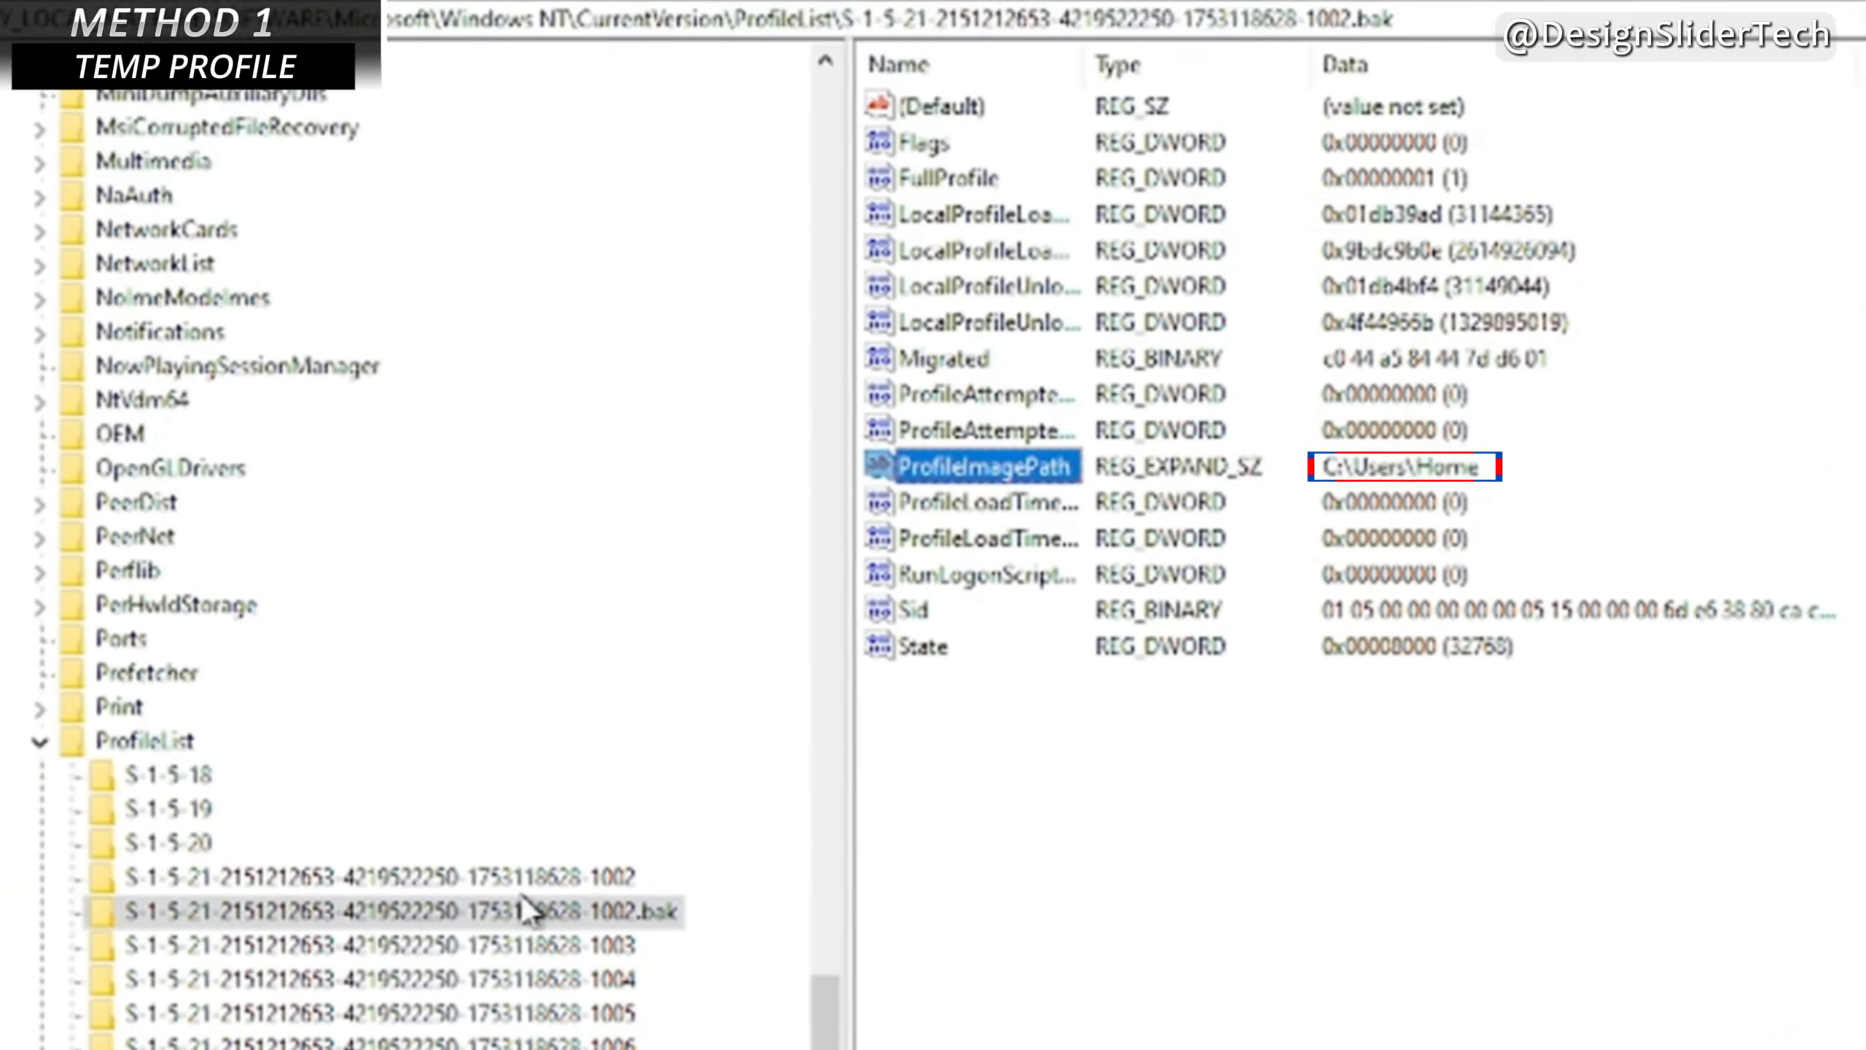
# Delete the ProfileList SID key ending in 1002 without .bak, whose ProfileImagePath points to the TEMP profile
pyautogui.click(544, 880)
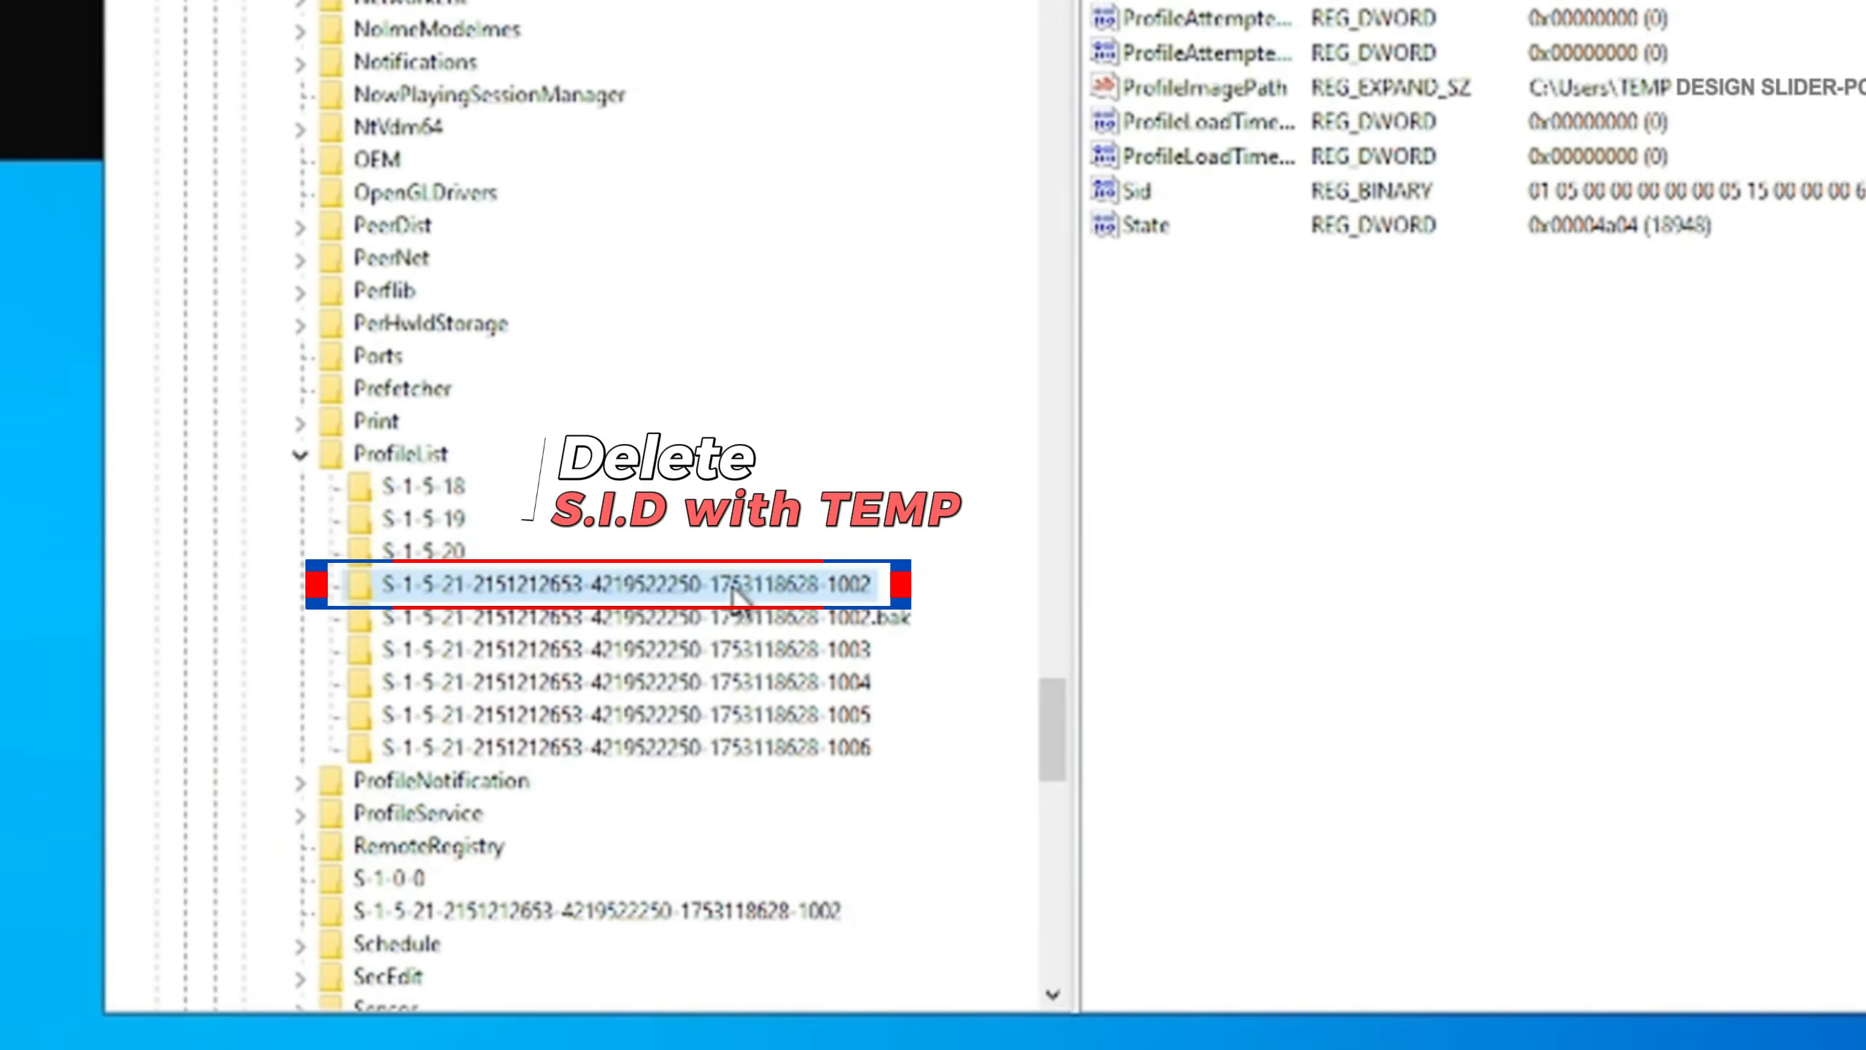
pyautogui.rightClick(735, 586)
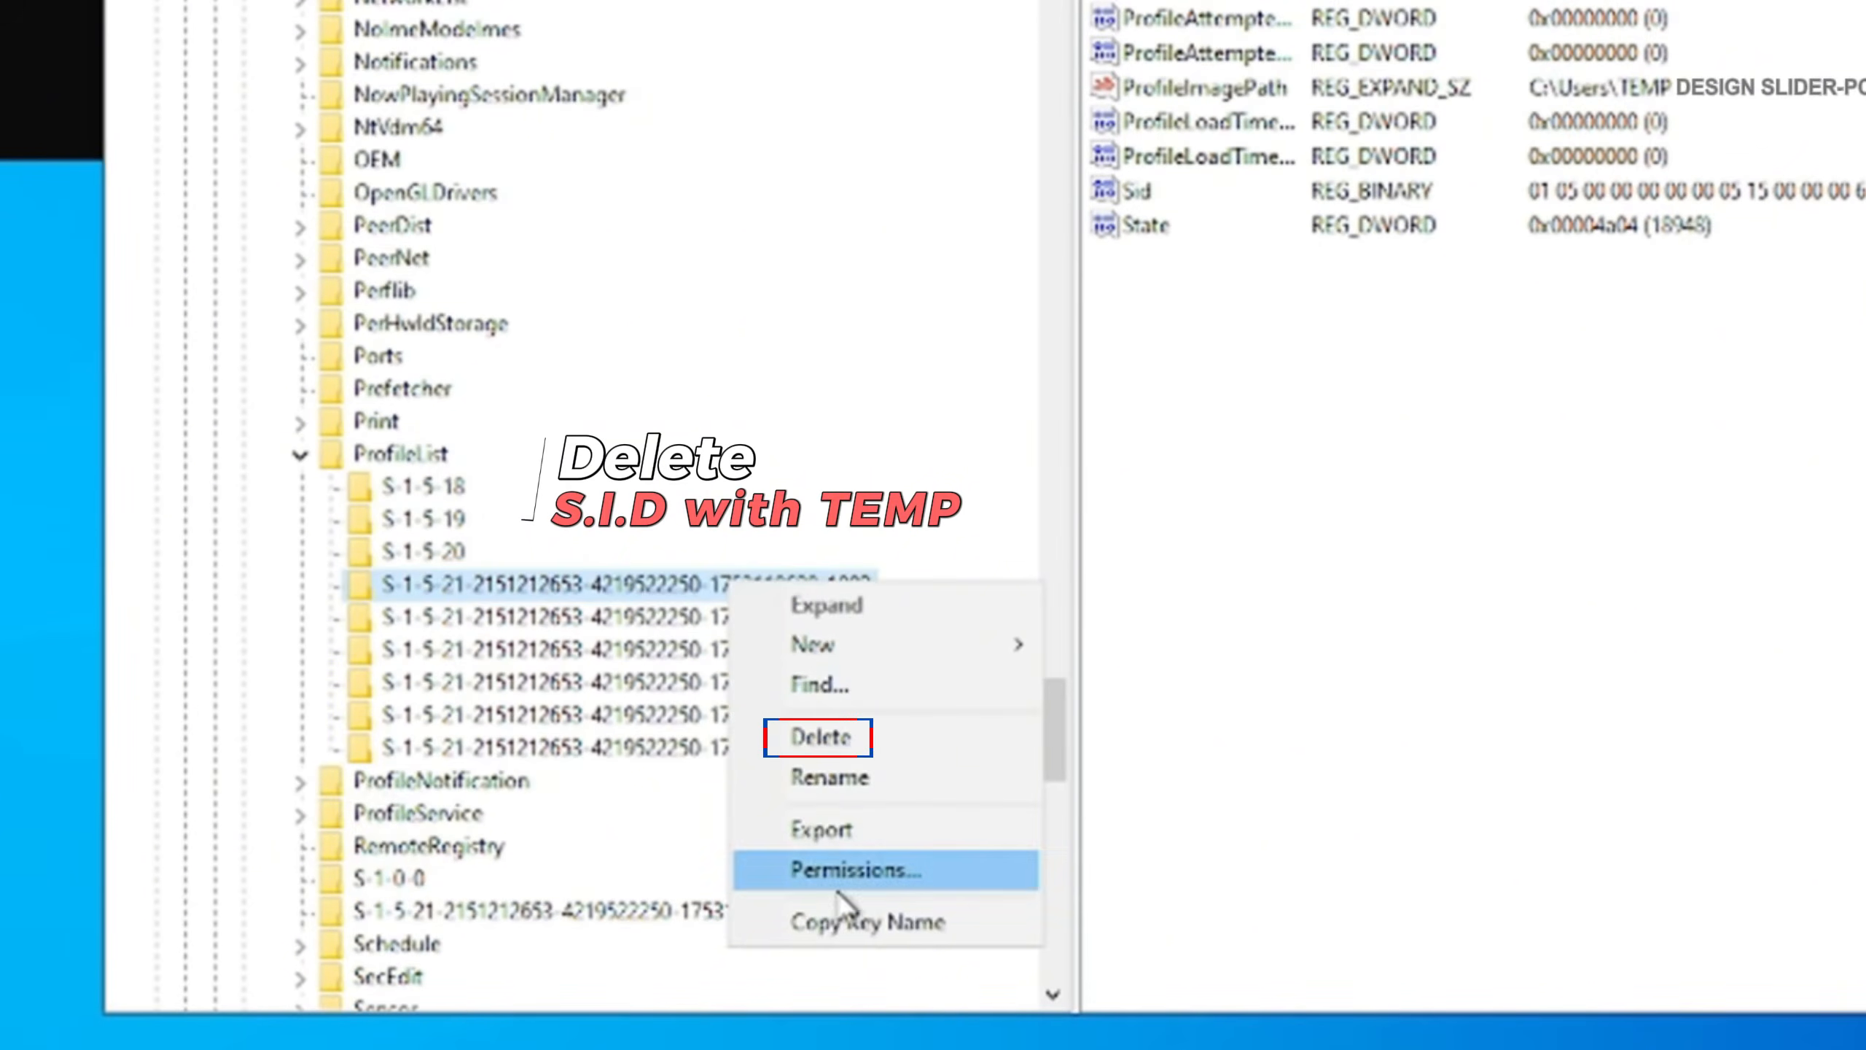
pyautogui.click(821, 737)
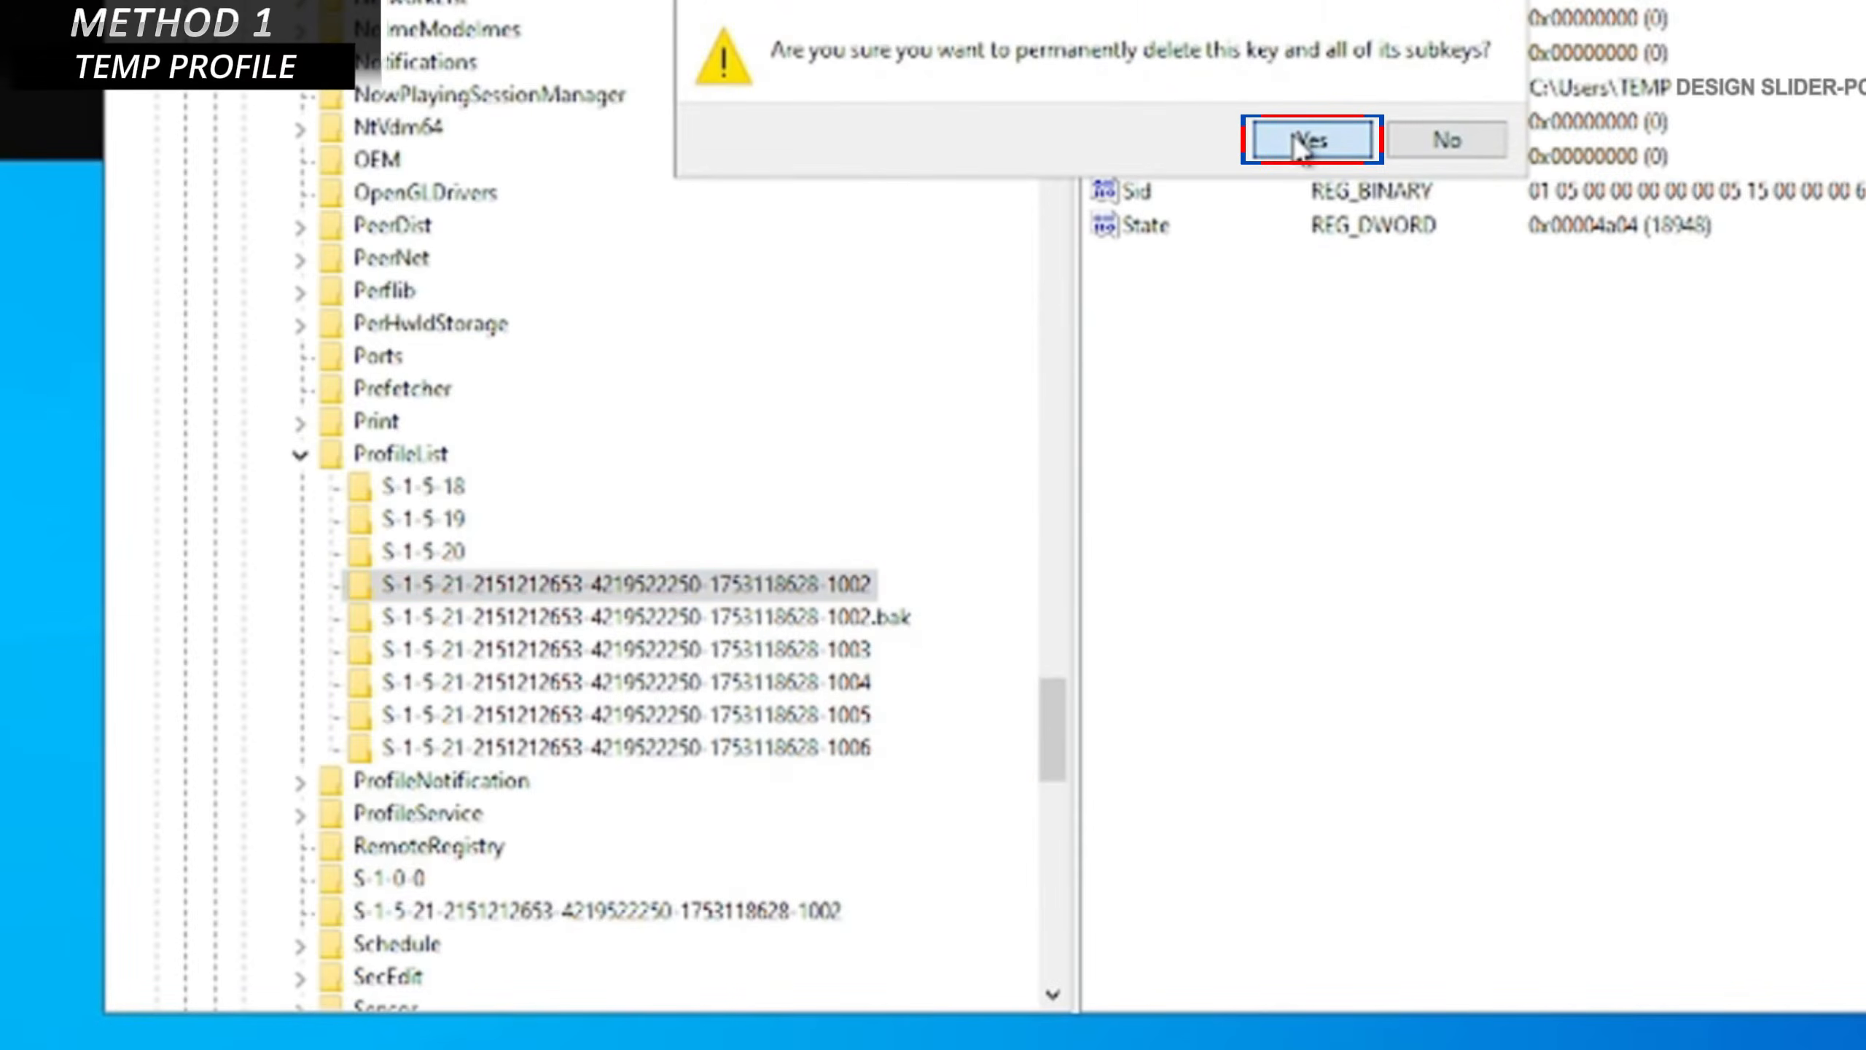
pyautogui.click(1309, 142)
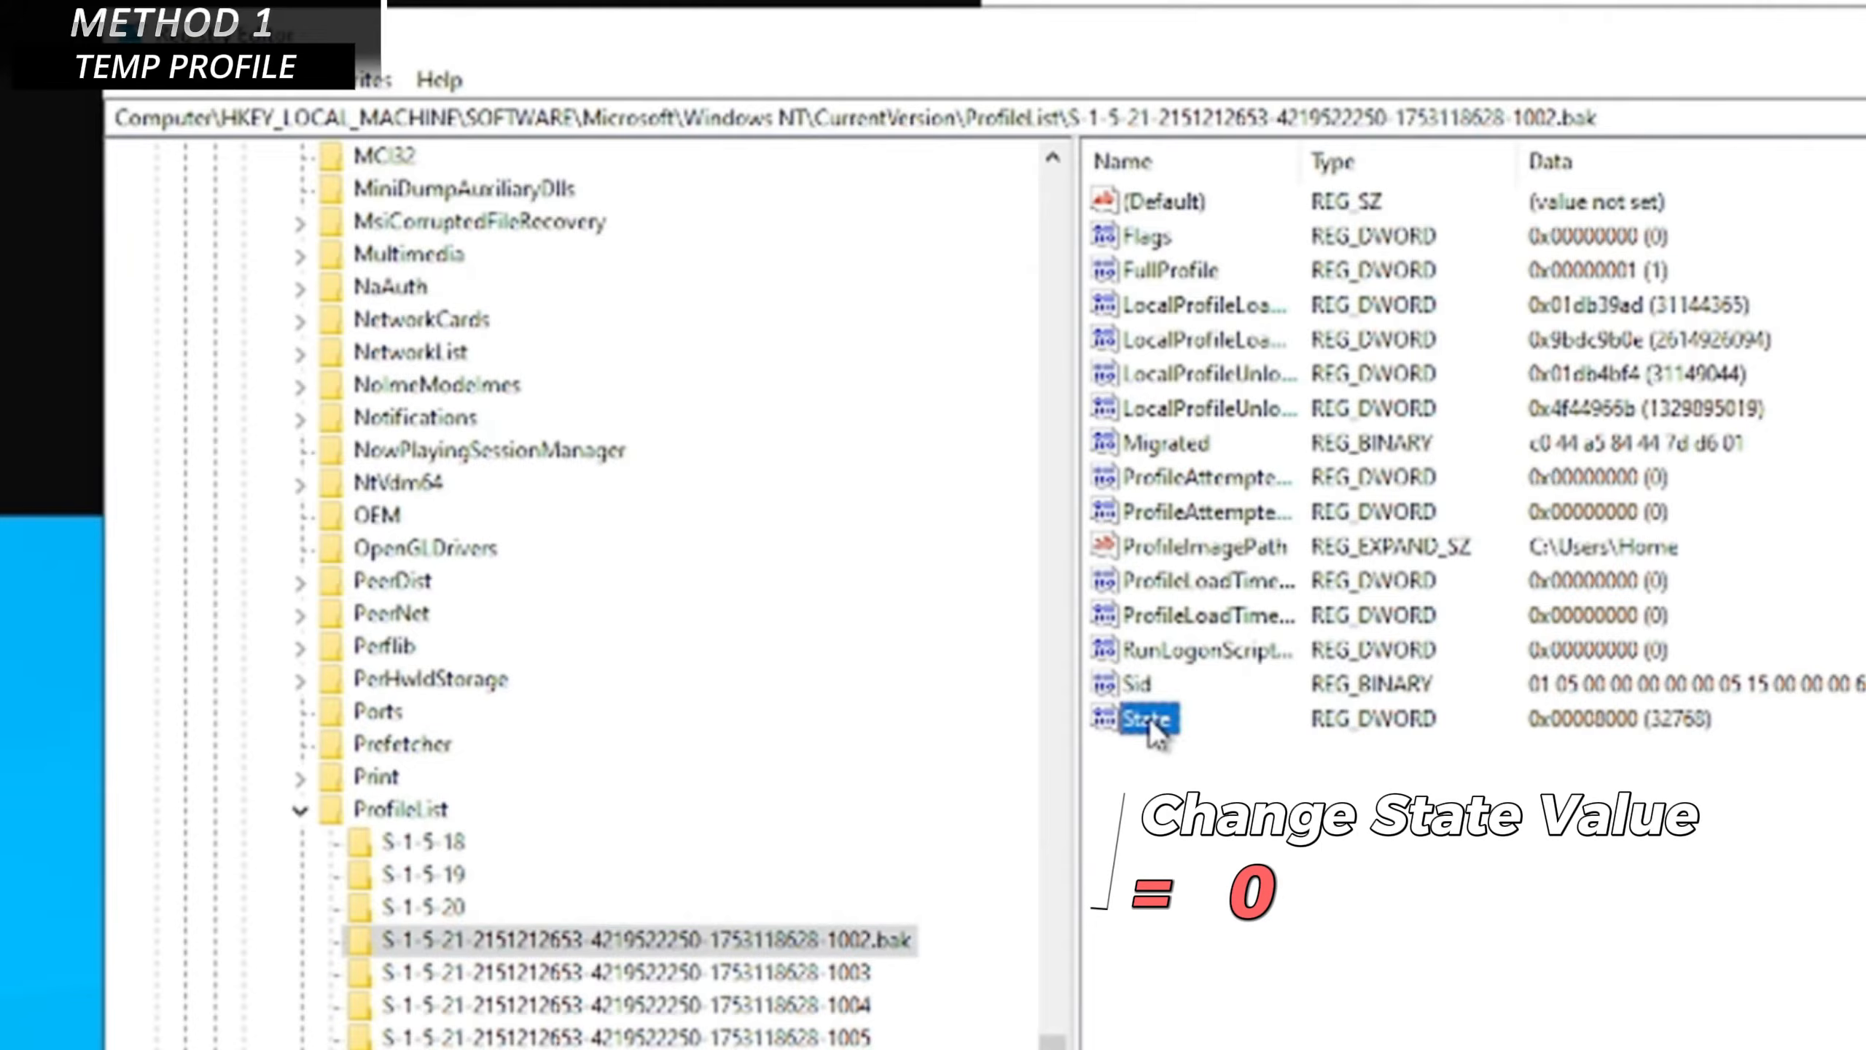
# Set the State value of the SID key ending in 1002.bak to 0 and remove the .bak extension from the key's name
pyautogui.doubleClick(1148, 718)
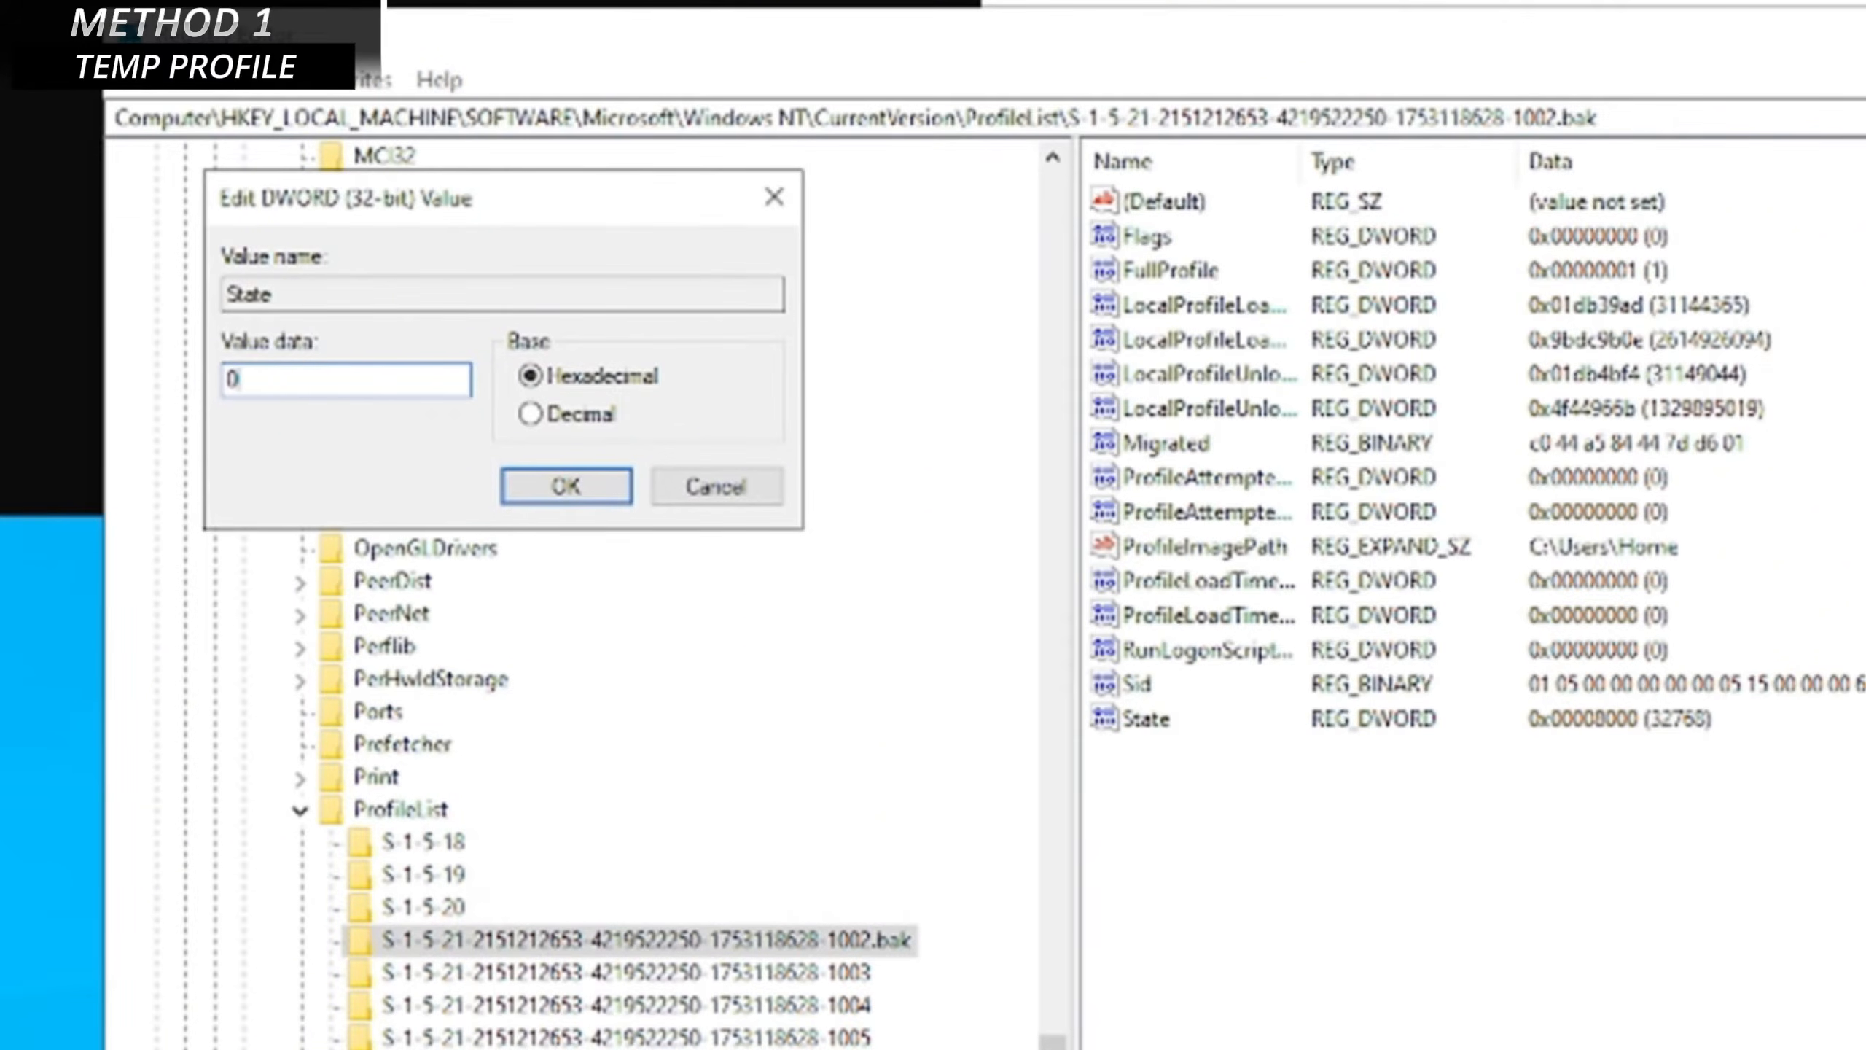
pyautogui.click(556, 489)
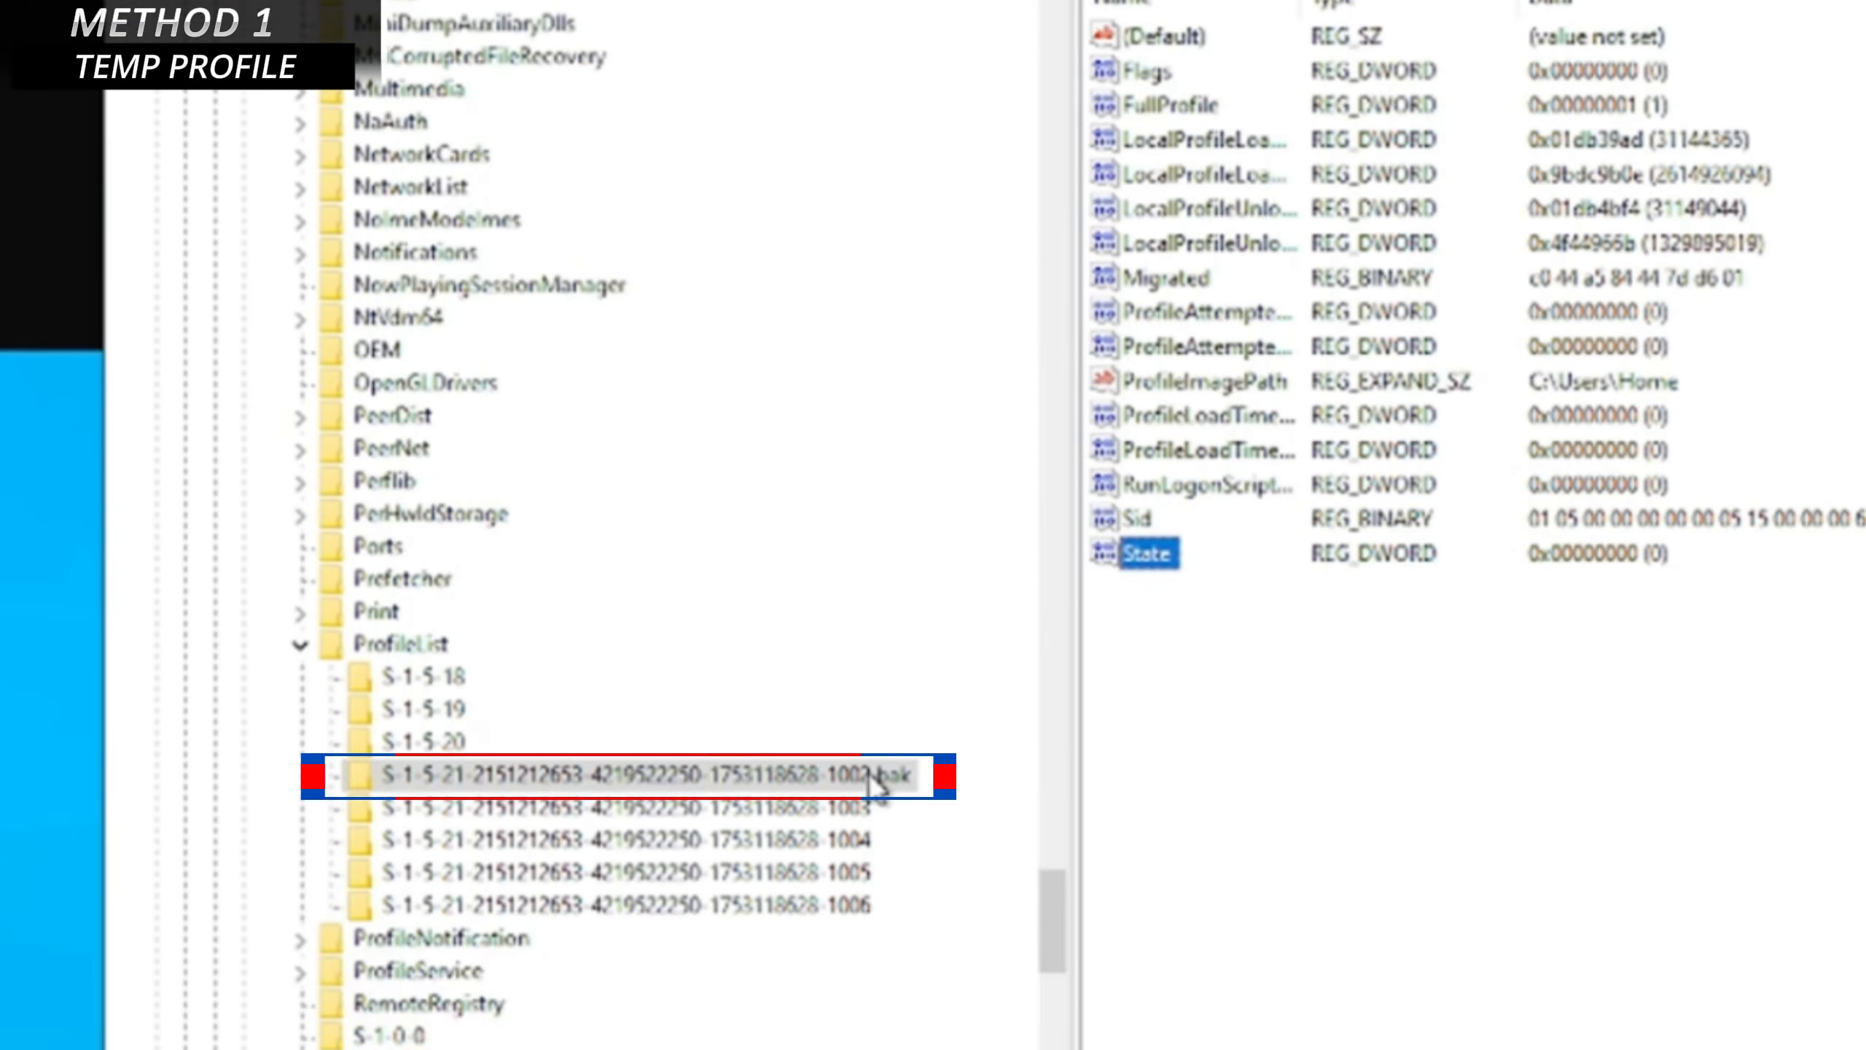
pyautogui.rightClick(874, 777)
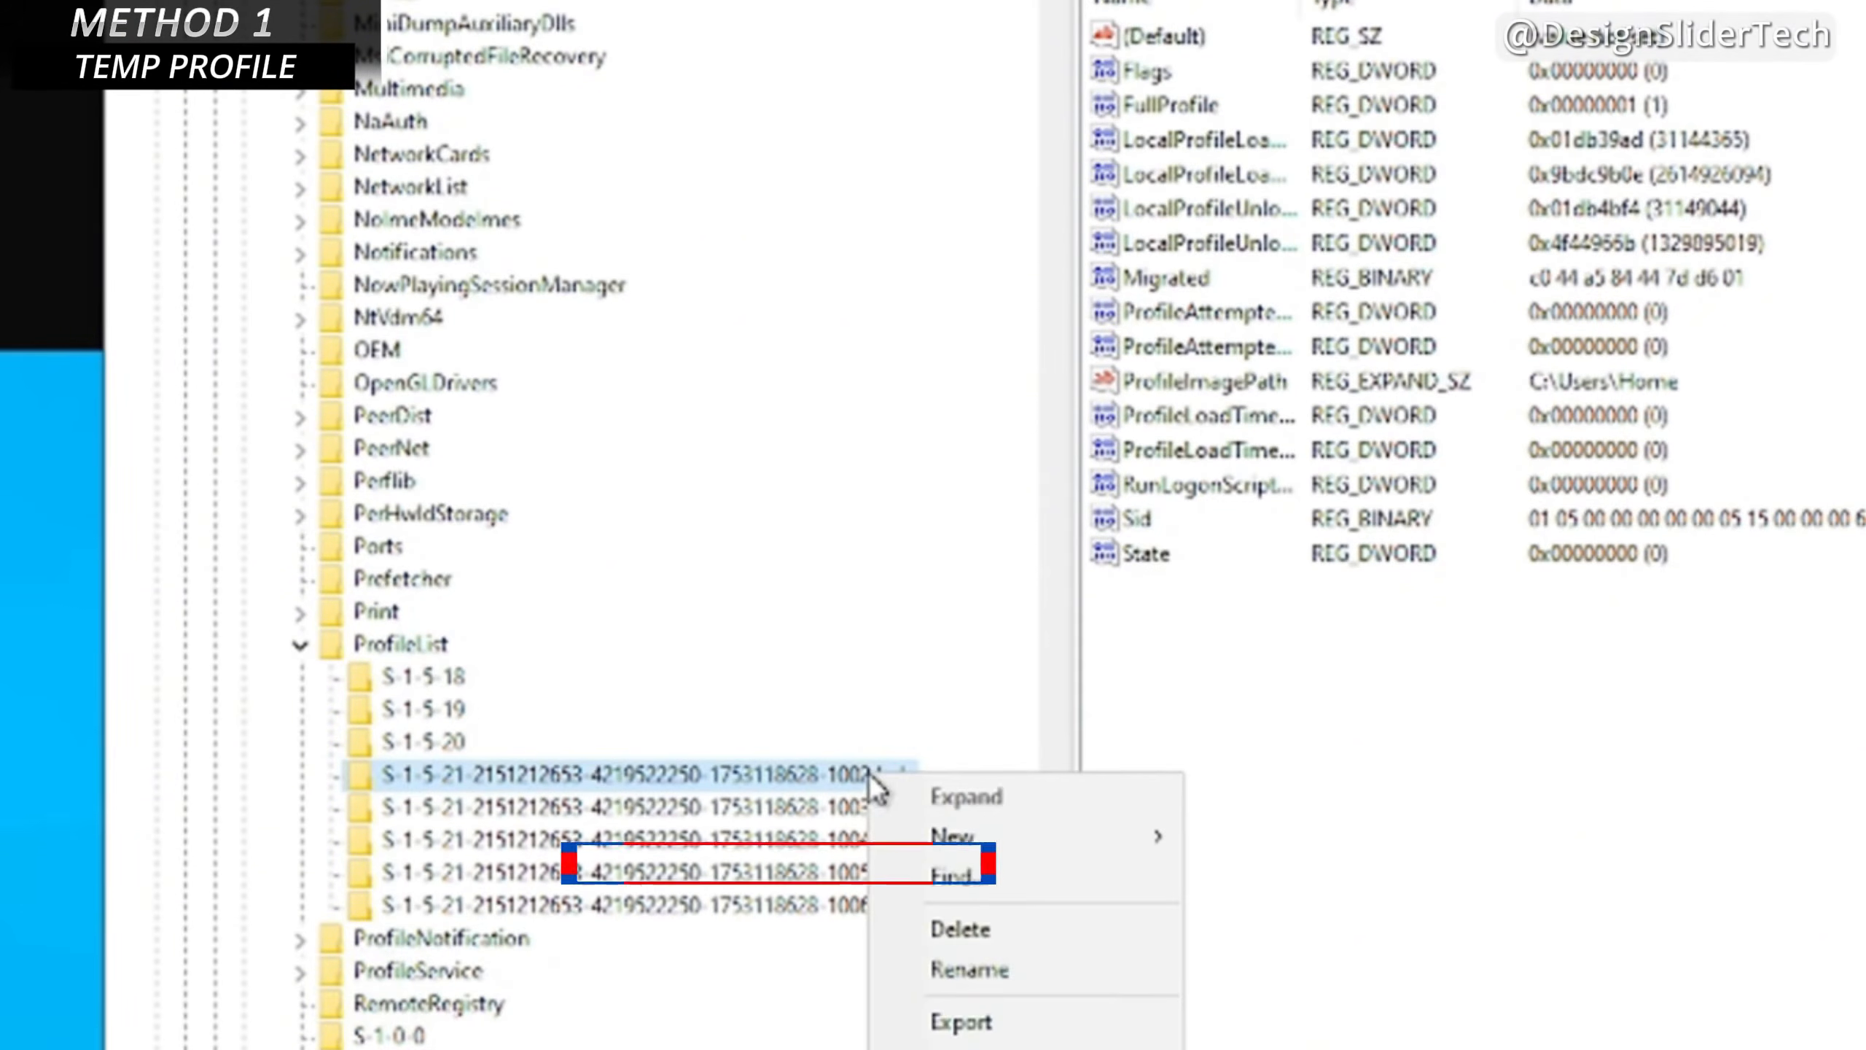
pyautogui.click(967, 970)
pyautogui.click(928, 774)
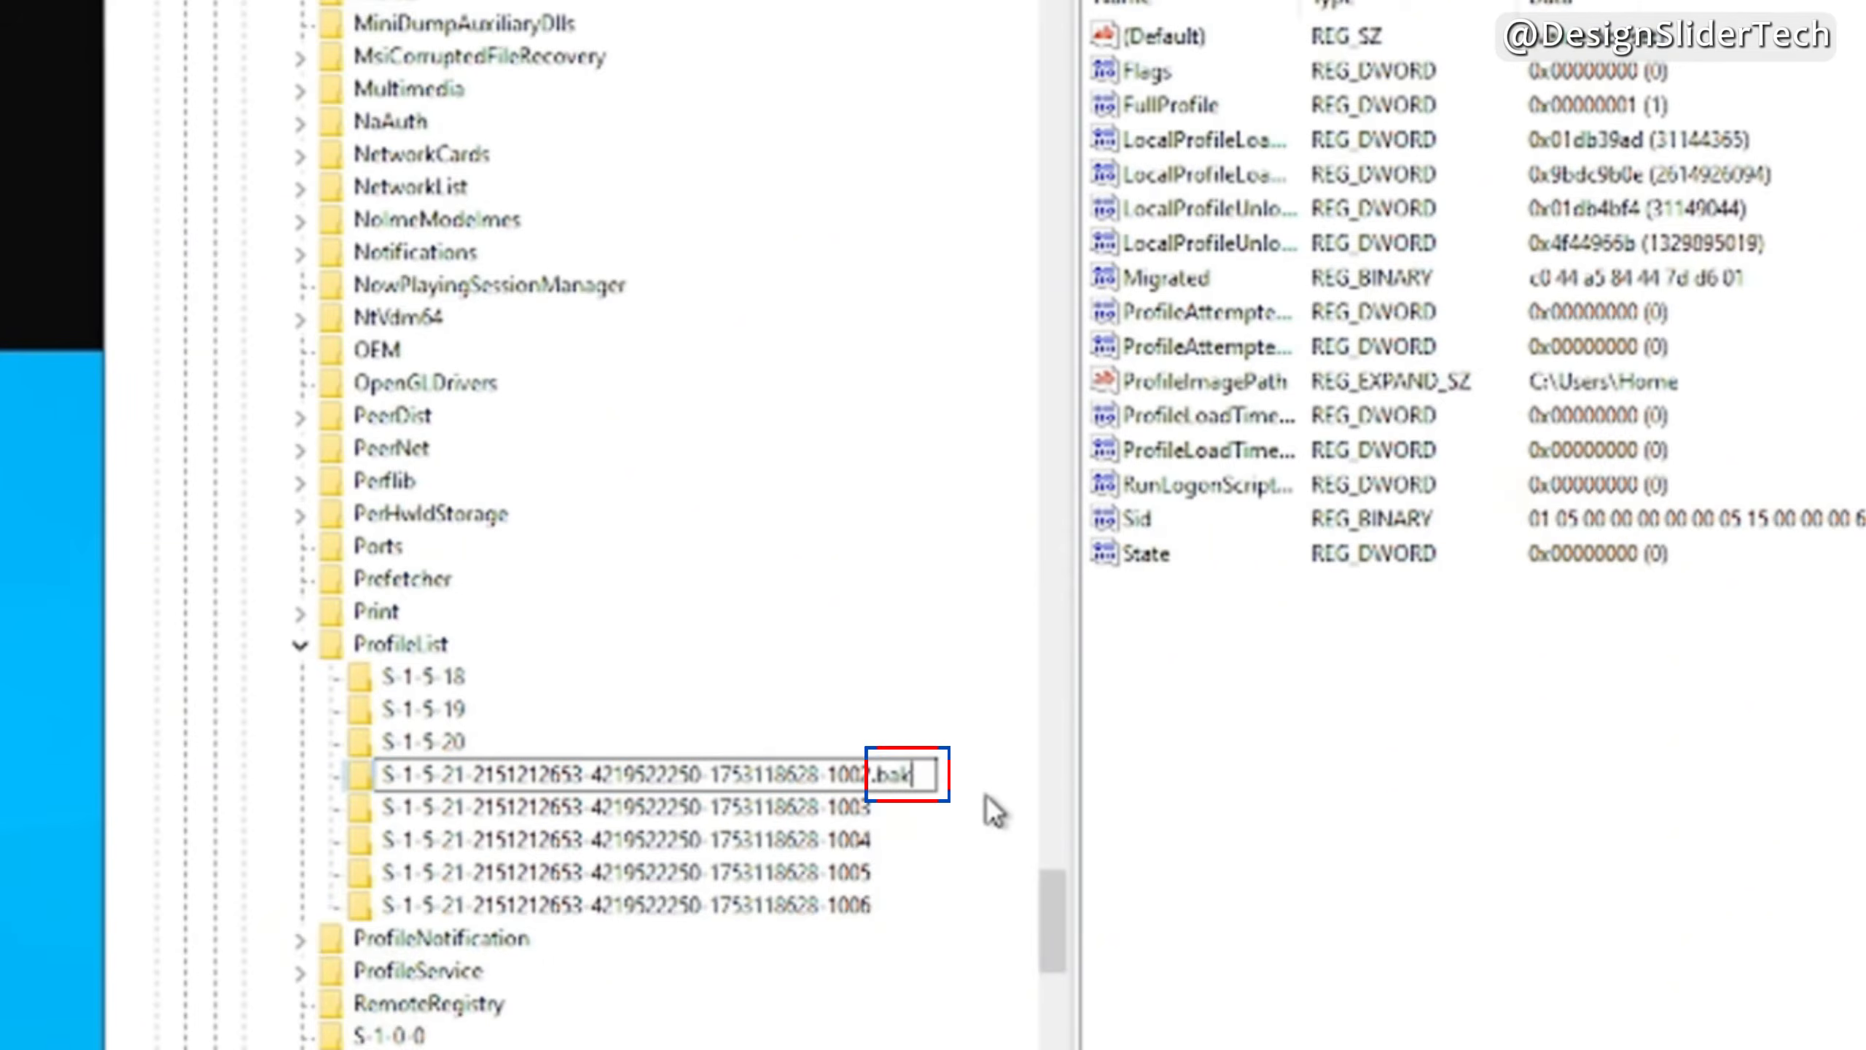
pyautogui.press('BackSpace')
pyautogui.press('BackSpace')
pyautogui.press('BackSpace')
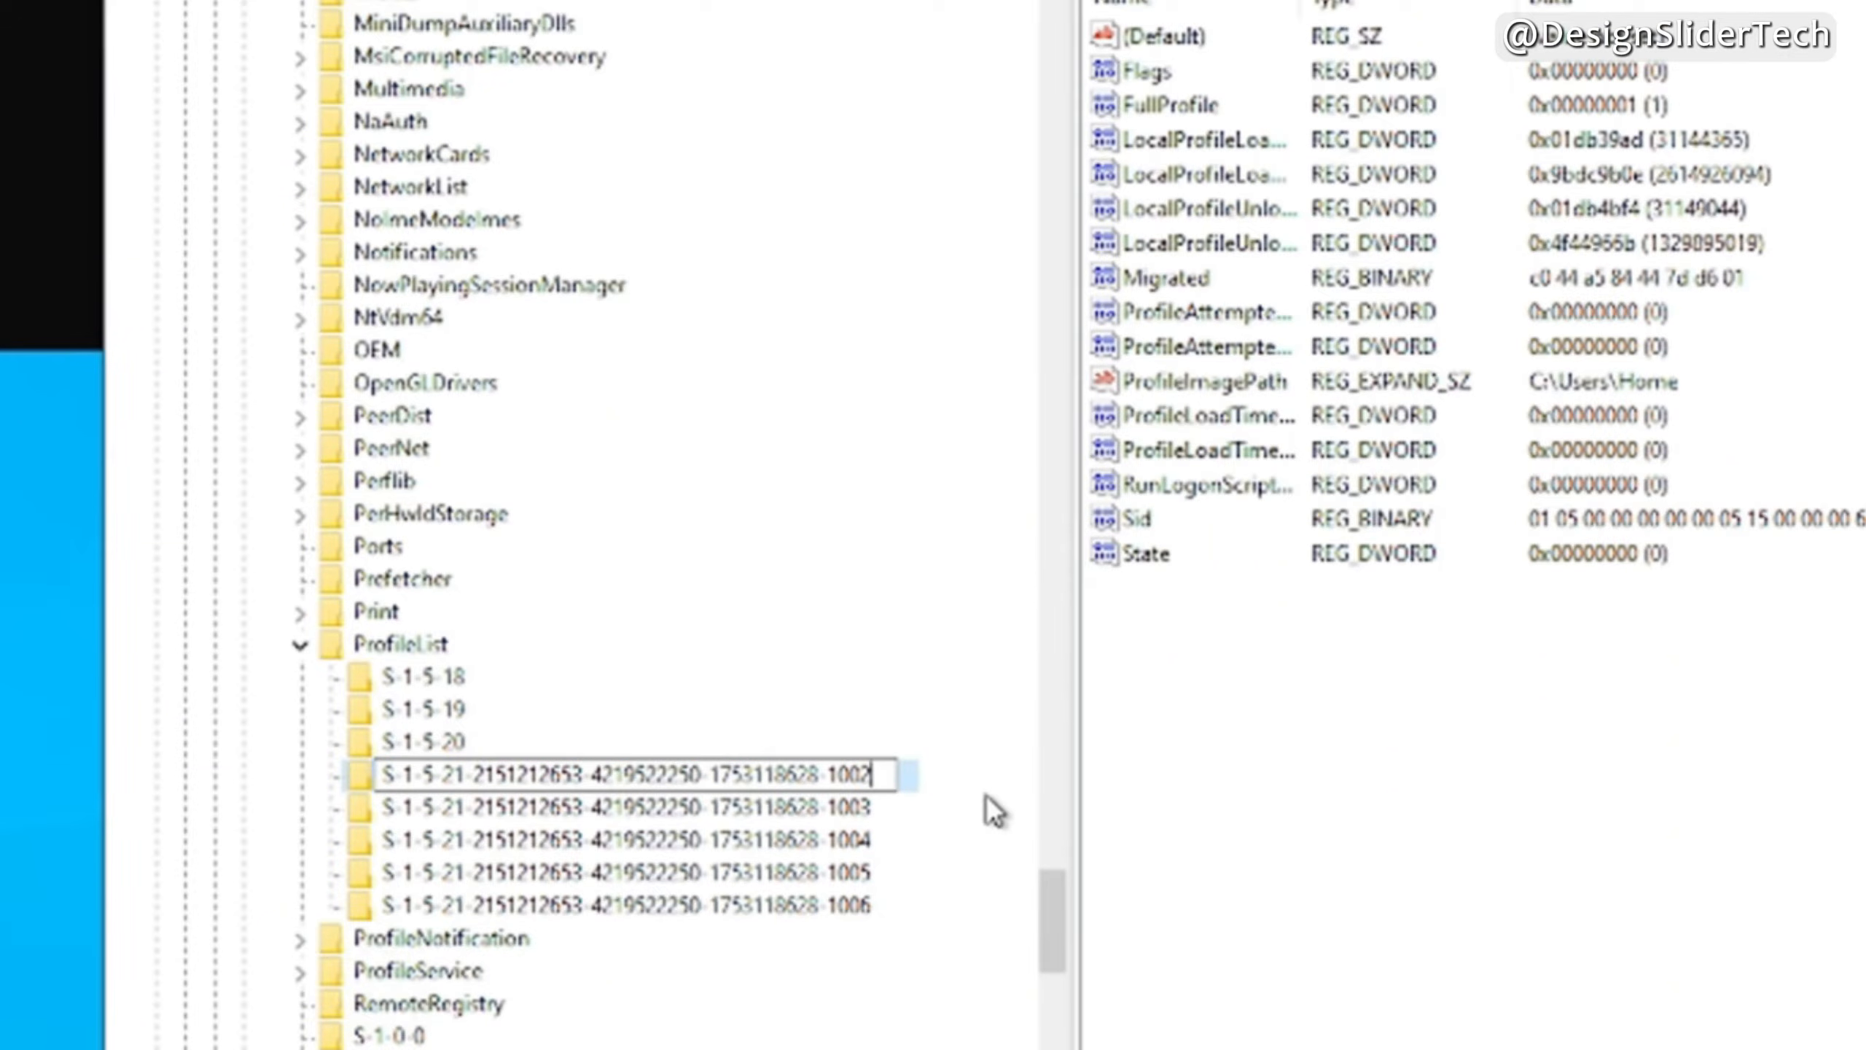
pyautogui.press('Return')
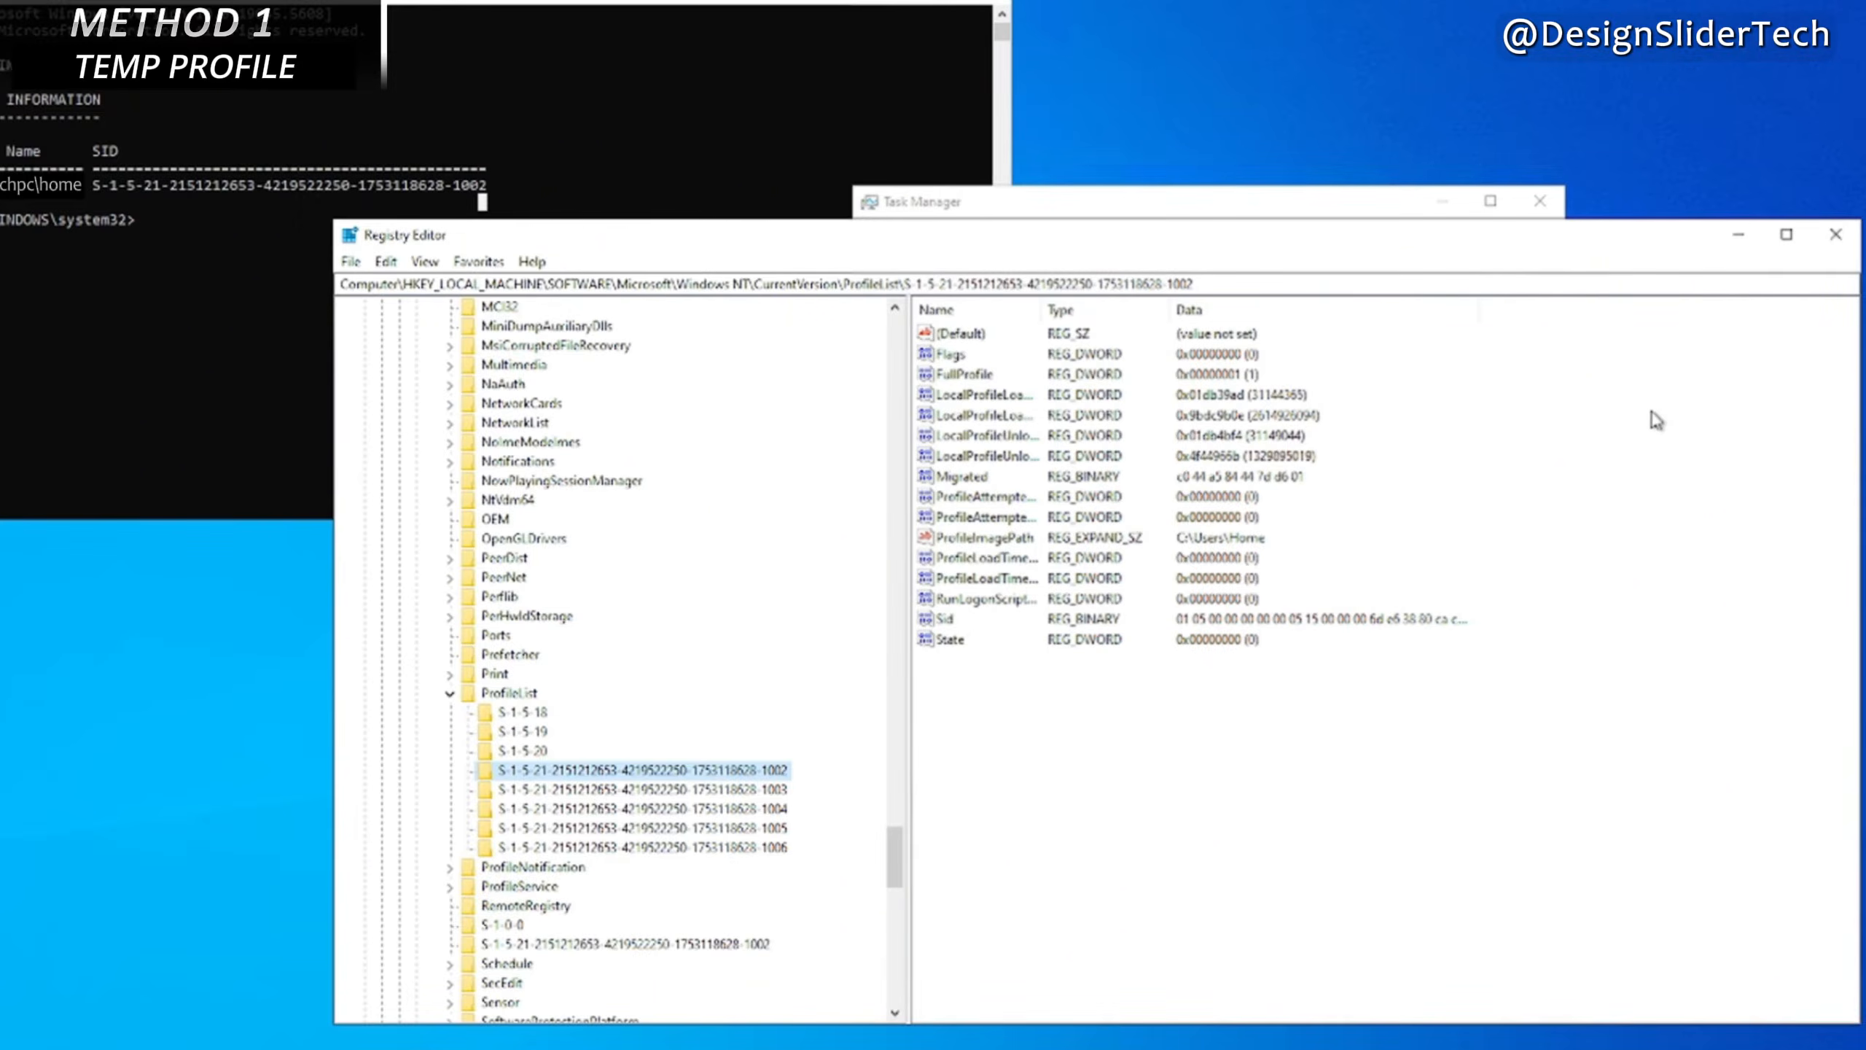
# Switch to Command Prompt, enter the command shutdown /r, and restart the PC
pyautogui.click(242, 258)
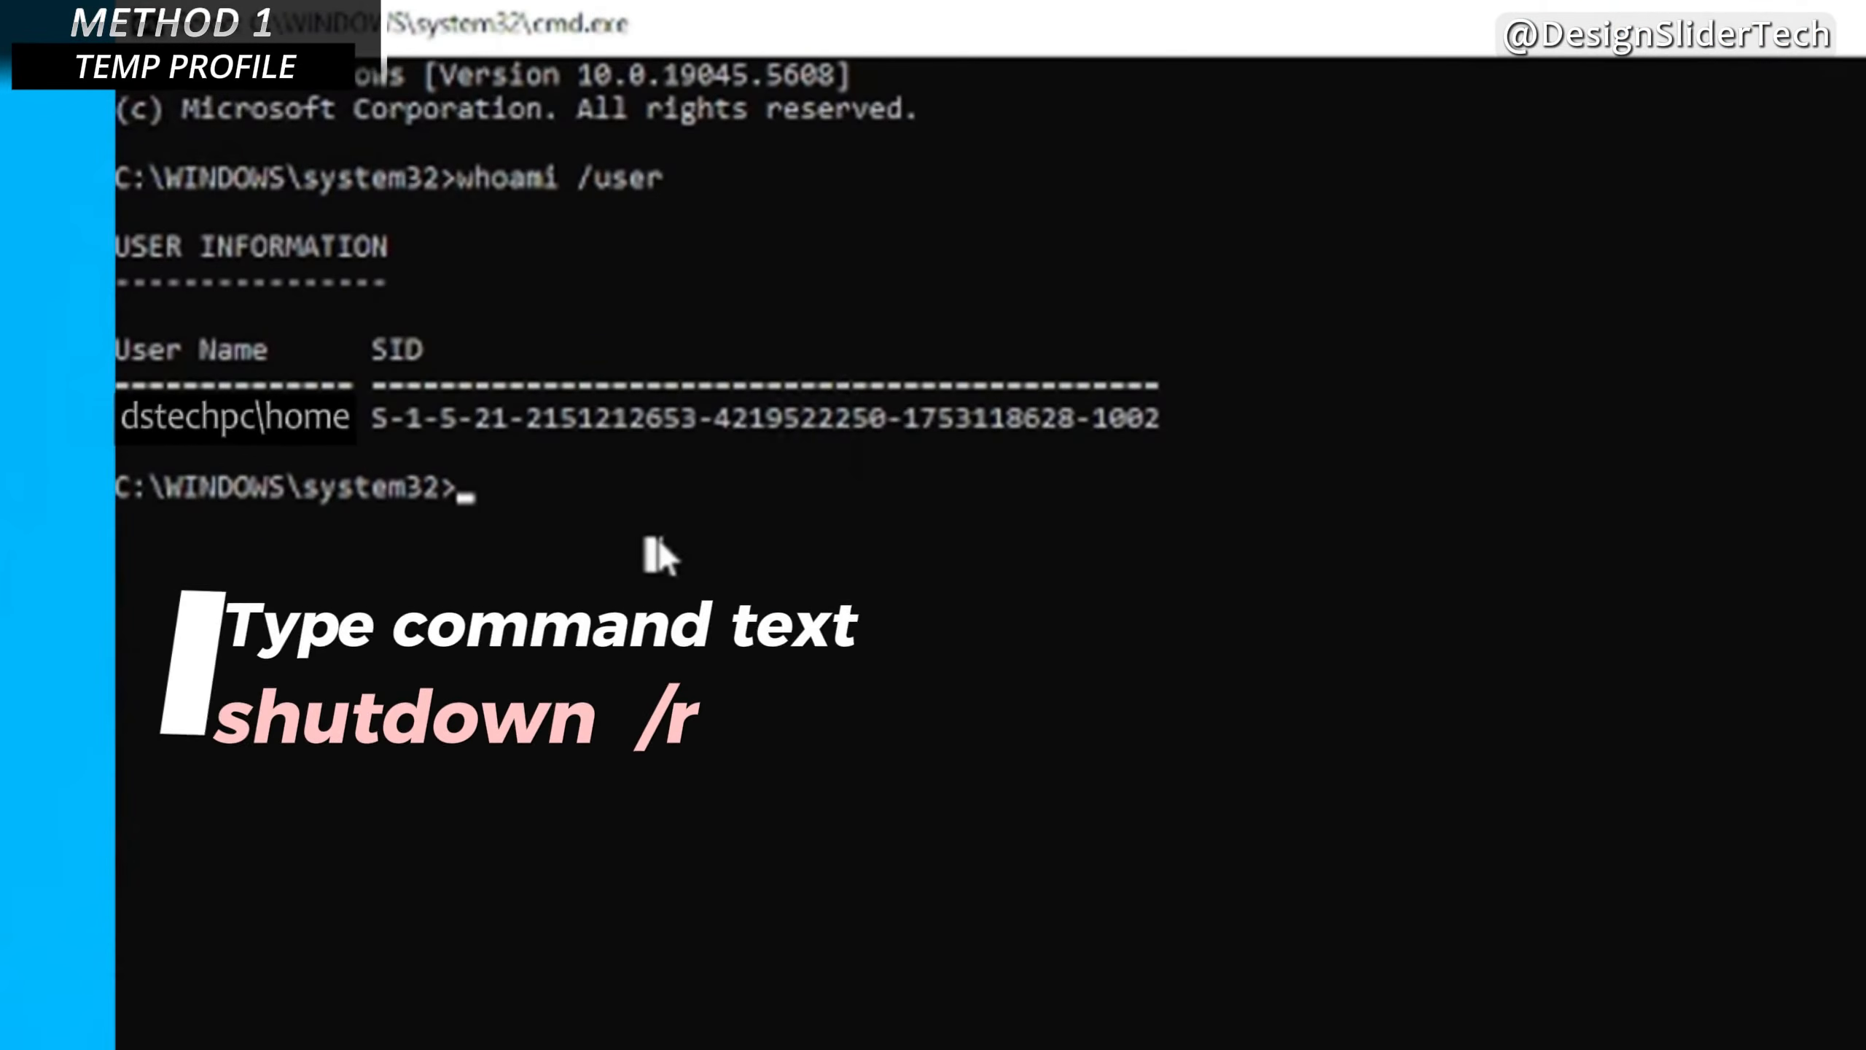
pyautogui.write('shutdo')
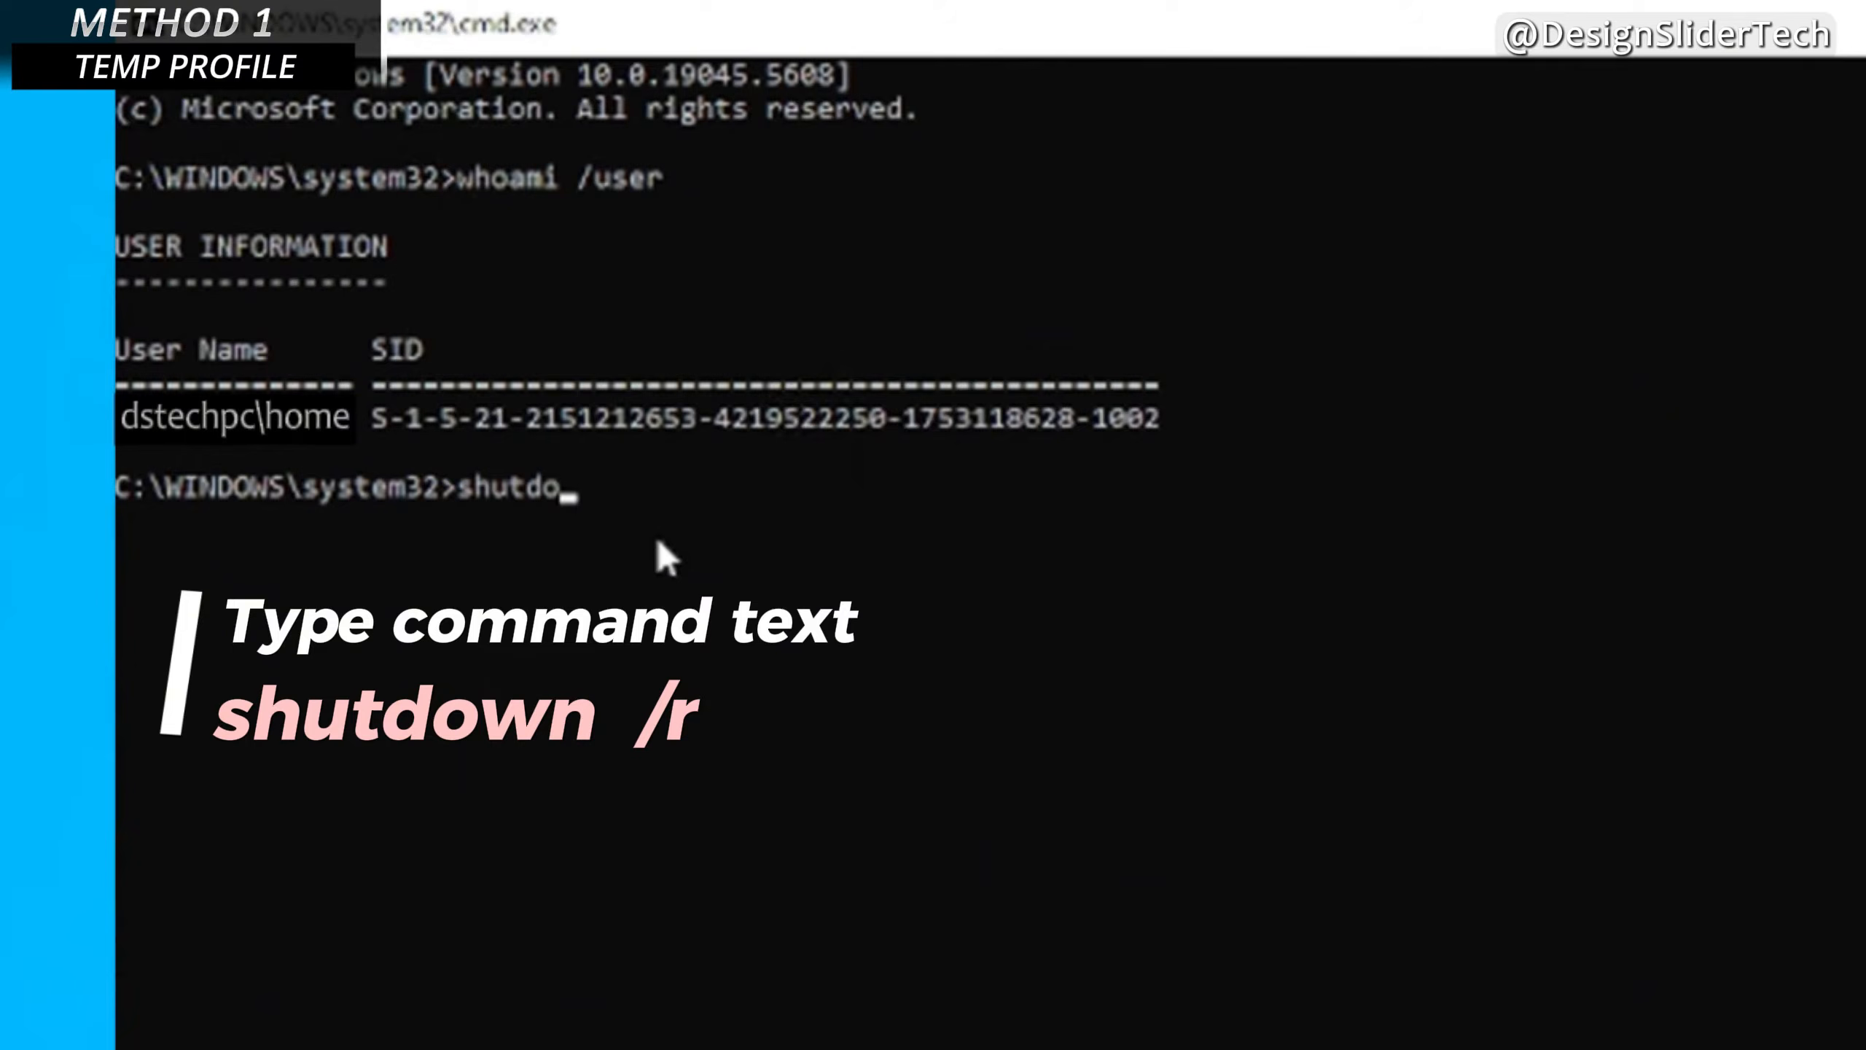
pyautogui.write('wn /r')
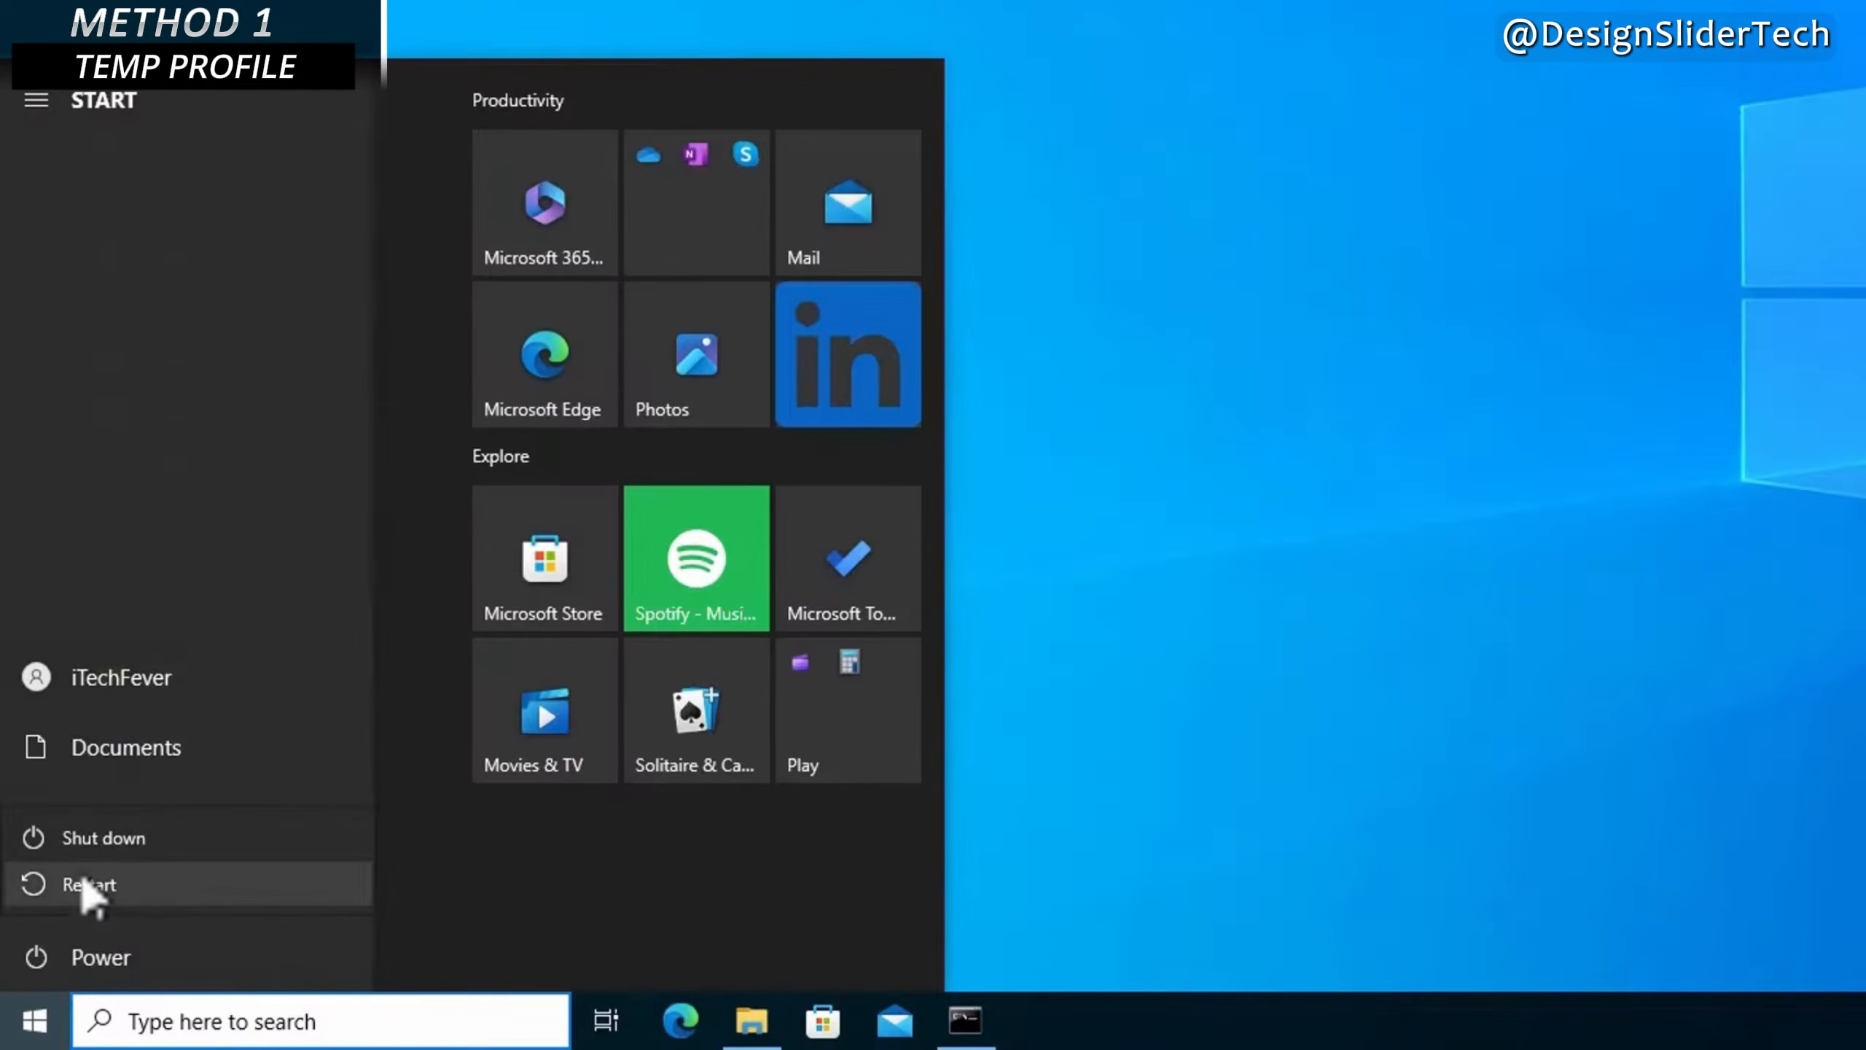
pyautogui.click(177, 893)
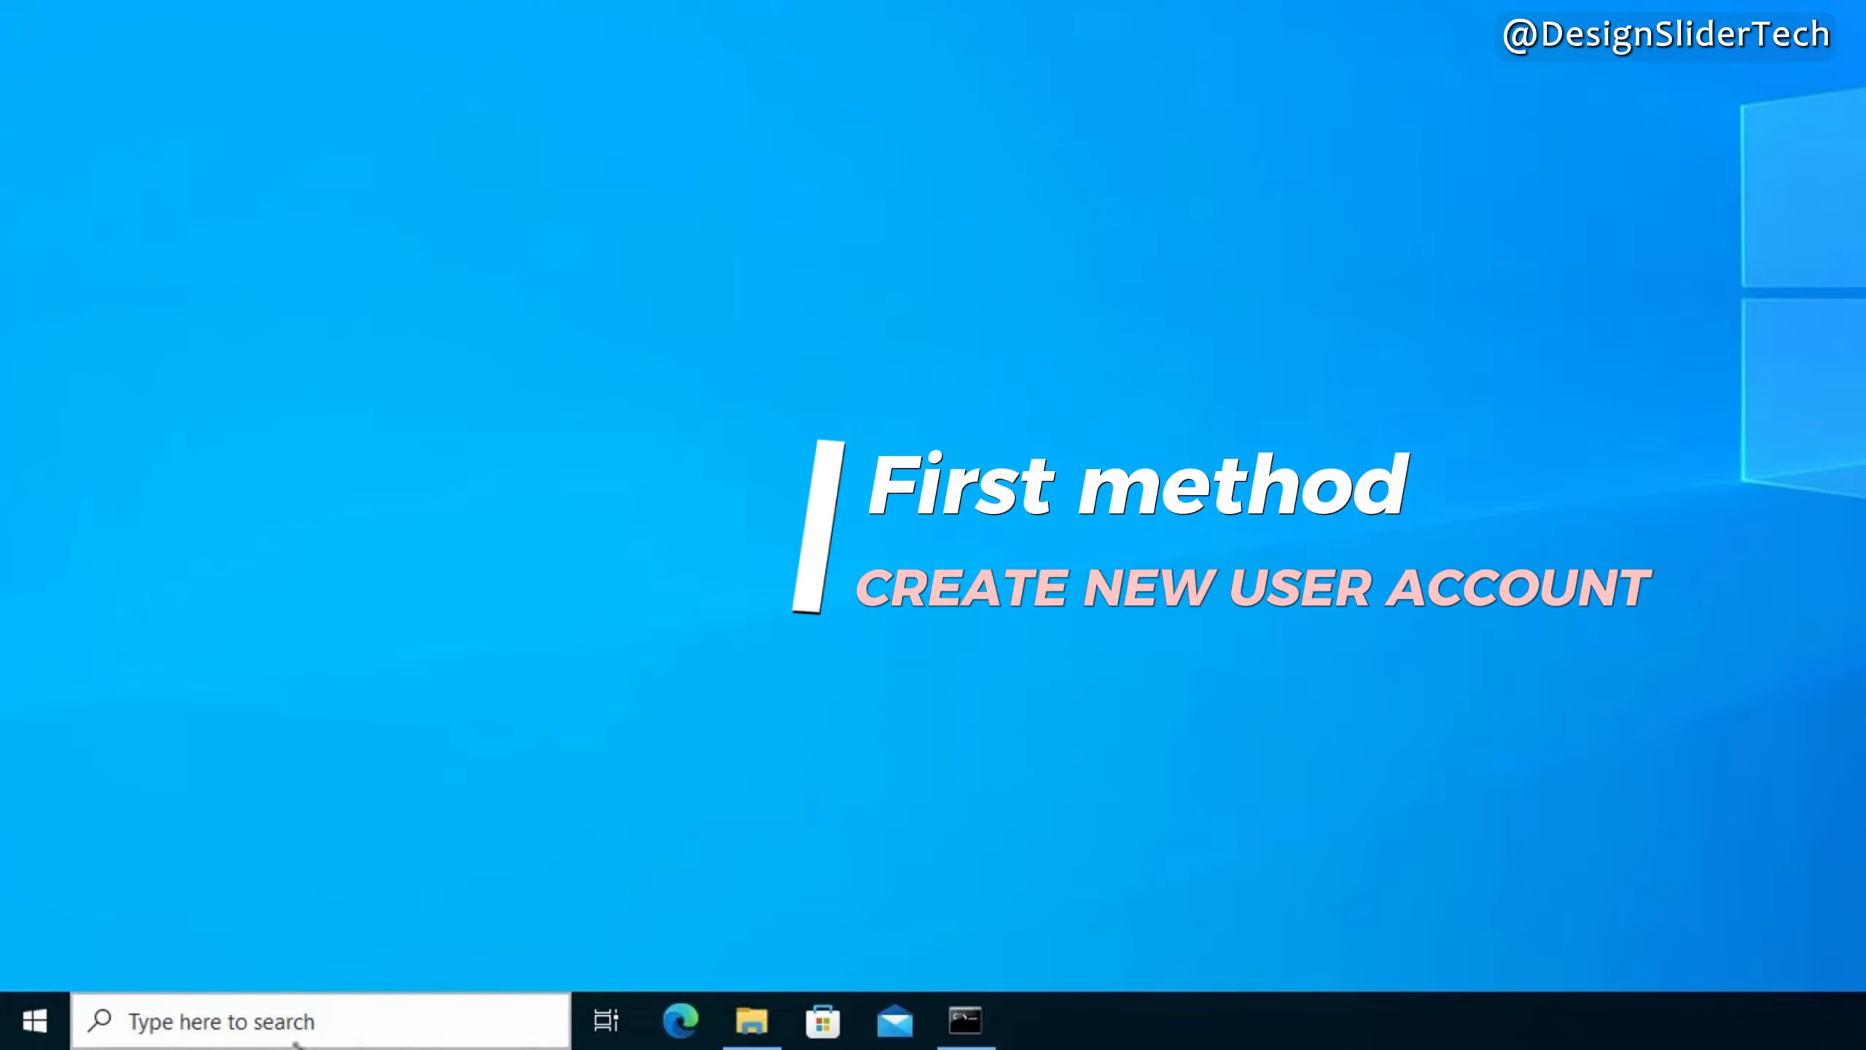
# Open Windows Settings and go to Family & other users in the Accounts category
pyautogui.click(301, 1030)
pyautogui.write('sett')
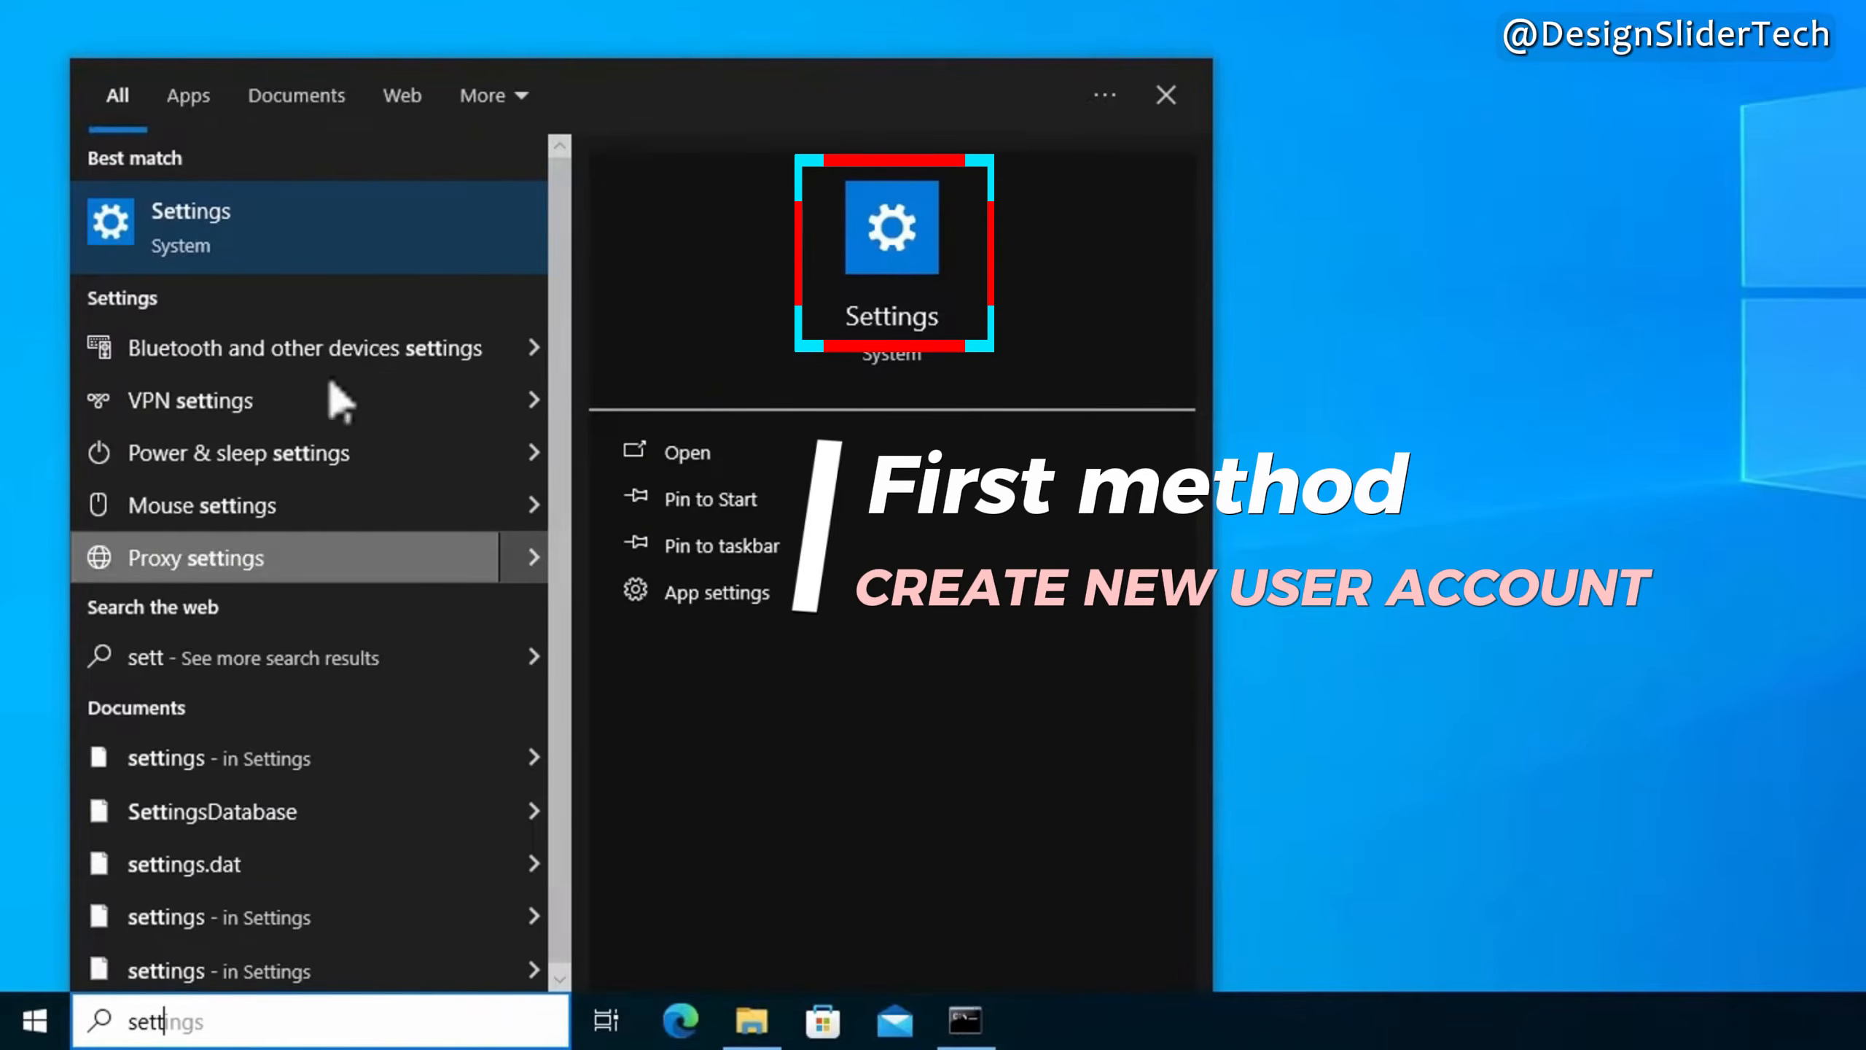
pyautogui.click(350, 228)
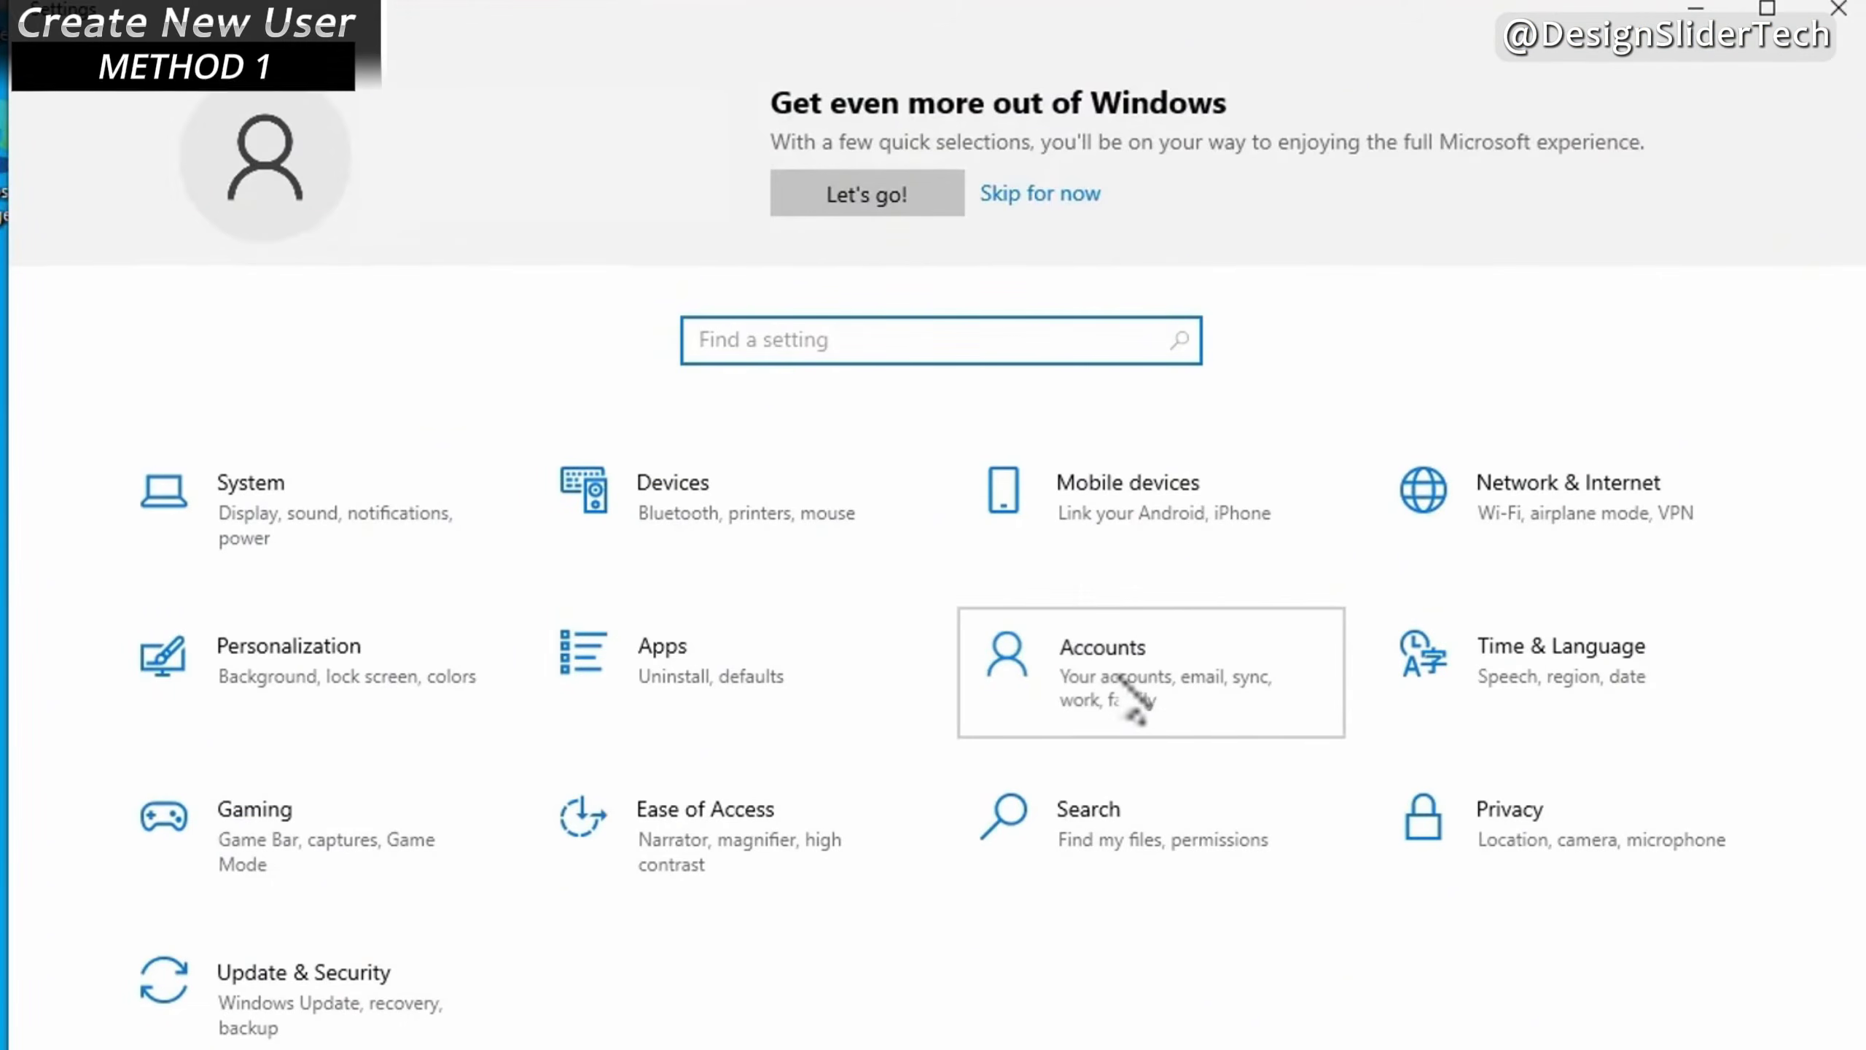
pyautogui.click(1135, 698)
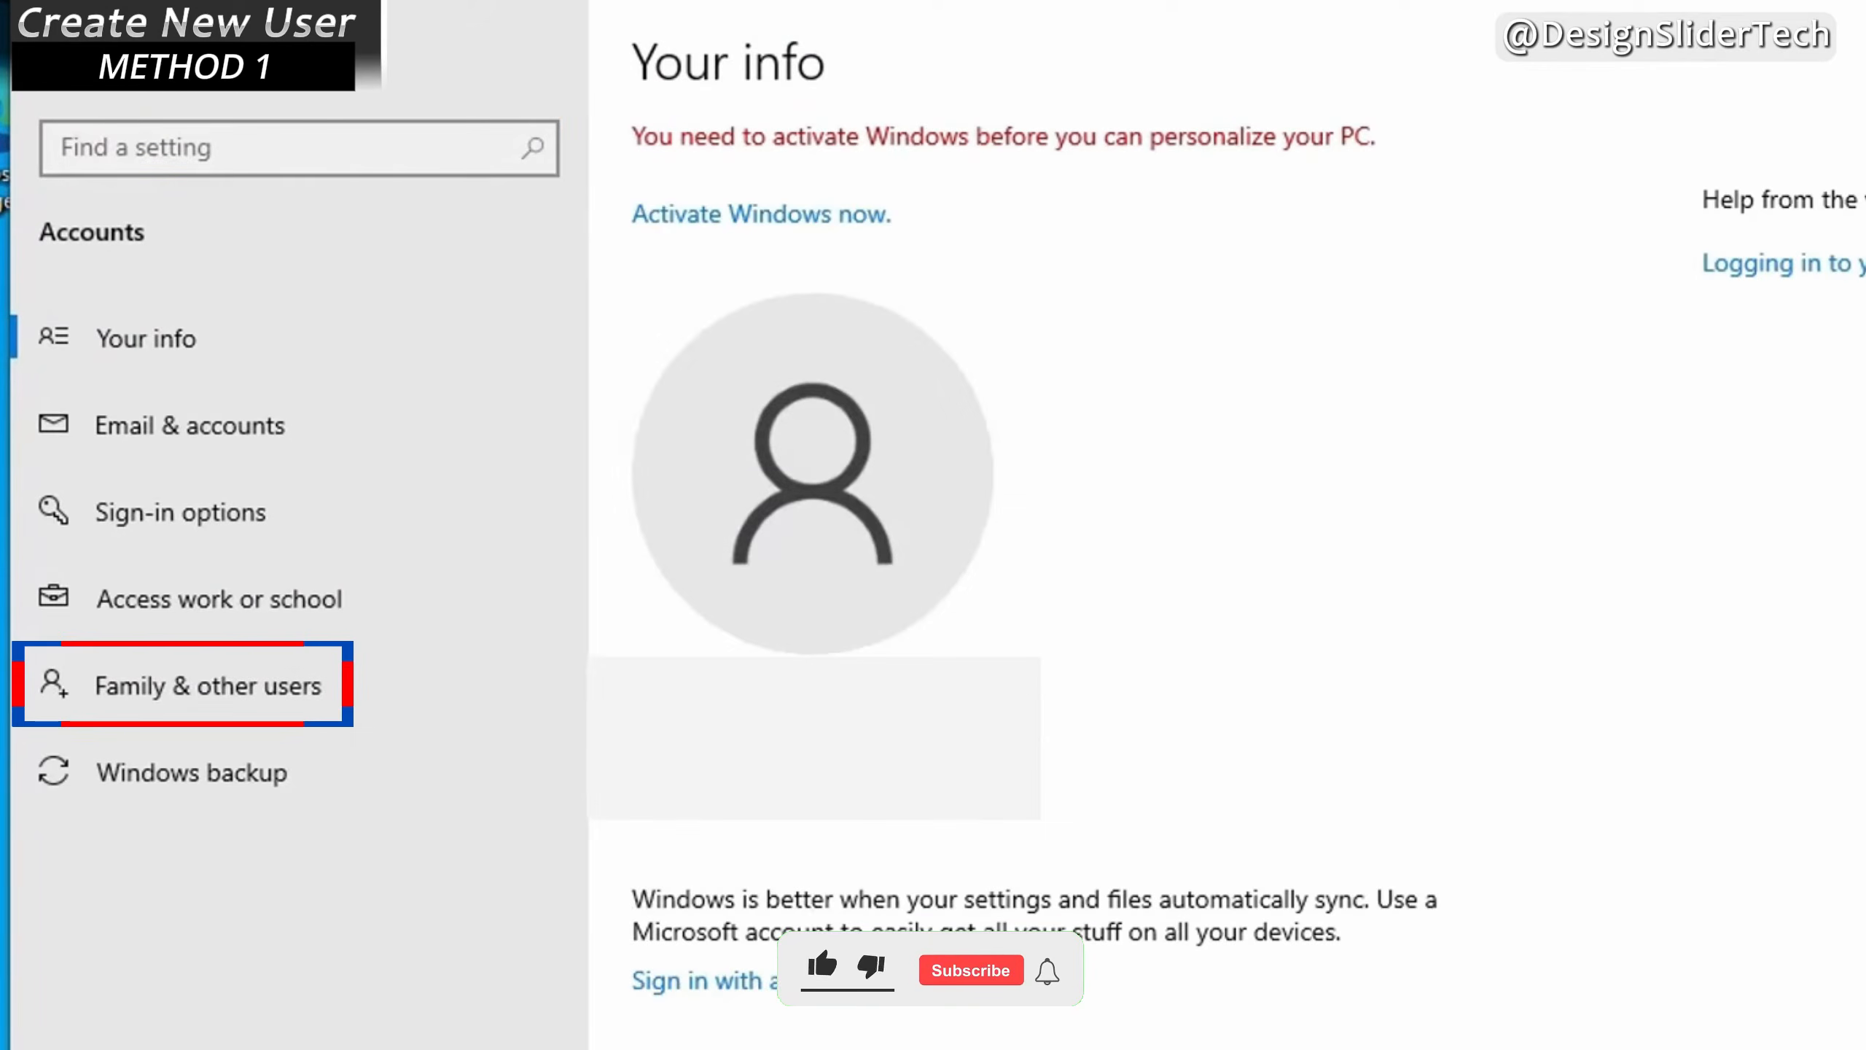
pyautogui.click(263, 700)
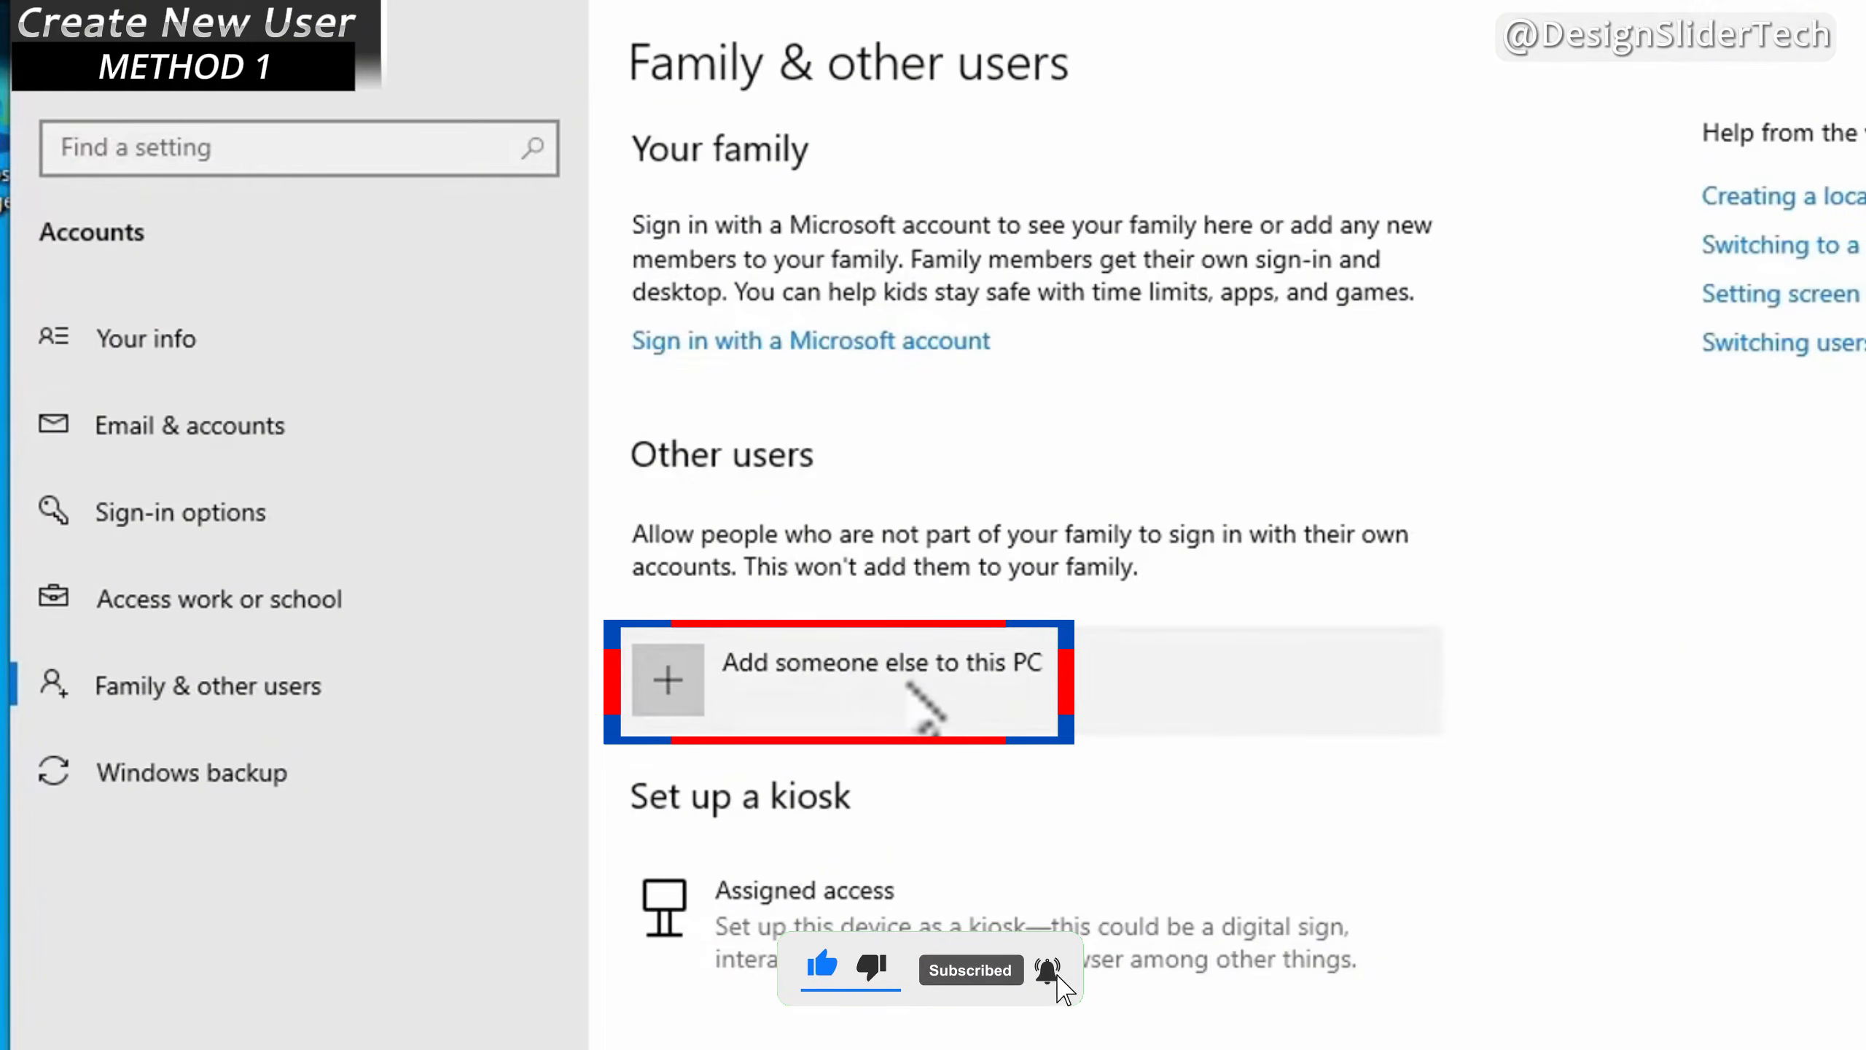
# Add another user to this PC without a Microsoft account, naming it NewUser and leaving the password blank
pyautogui.click(923, 707)
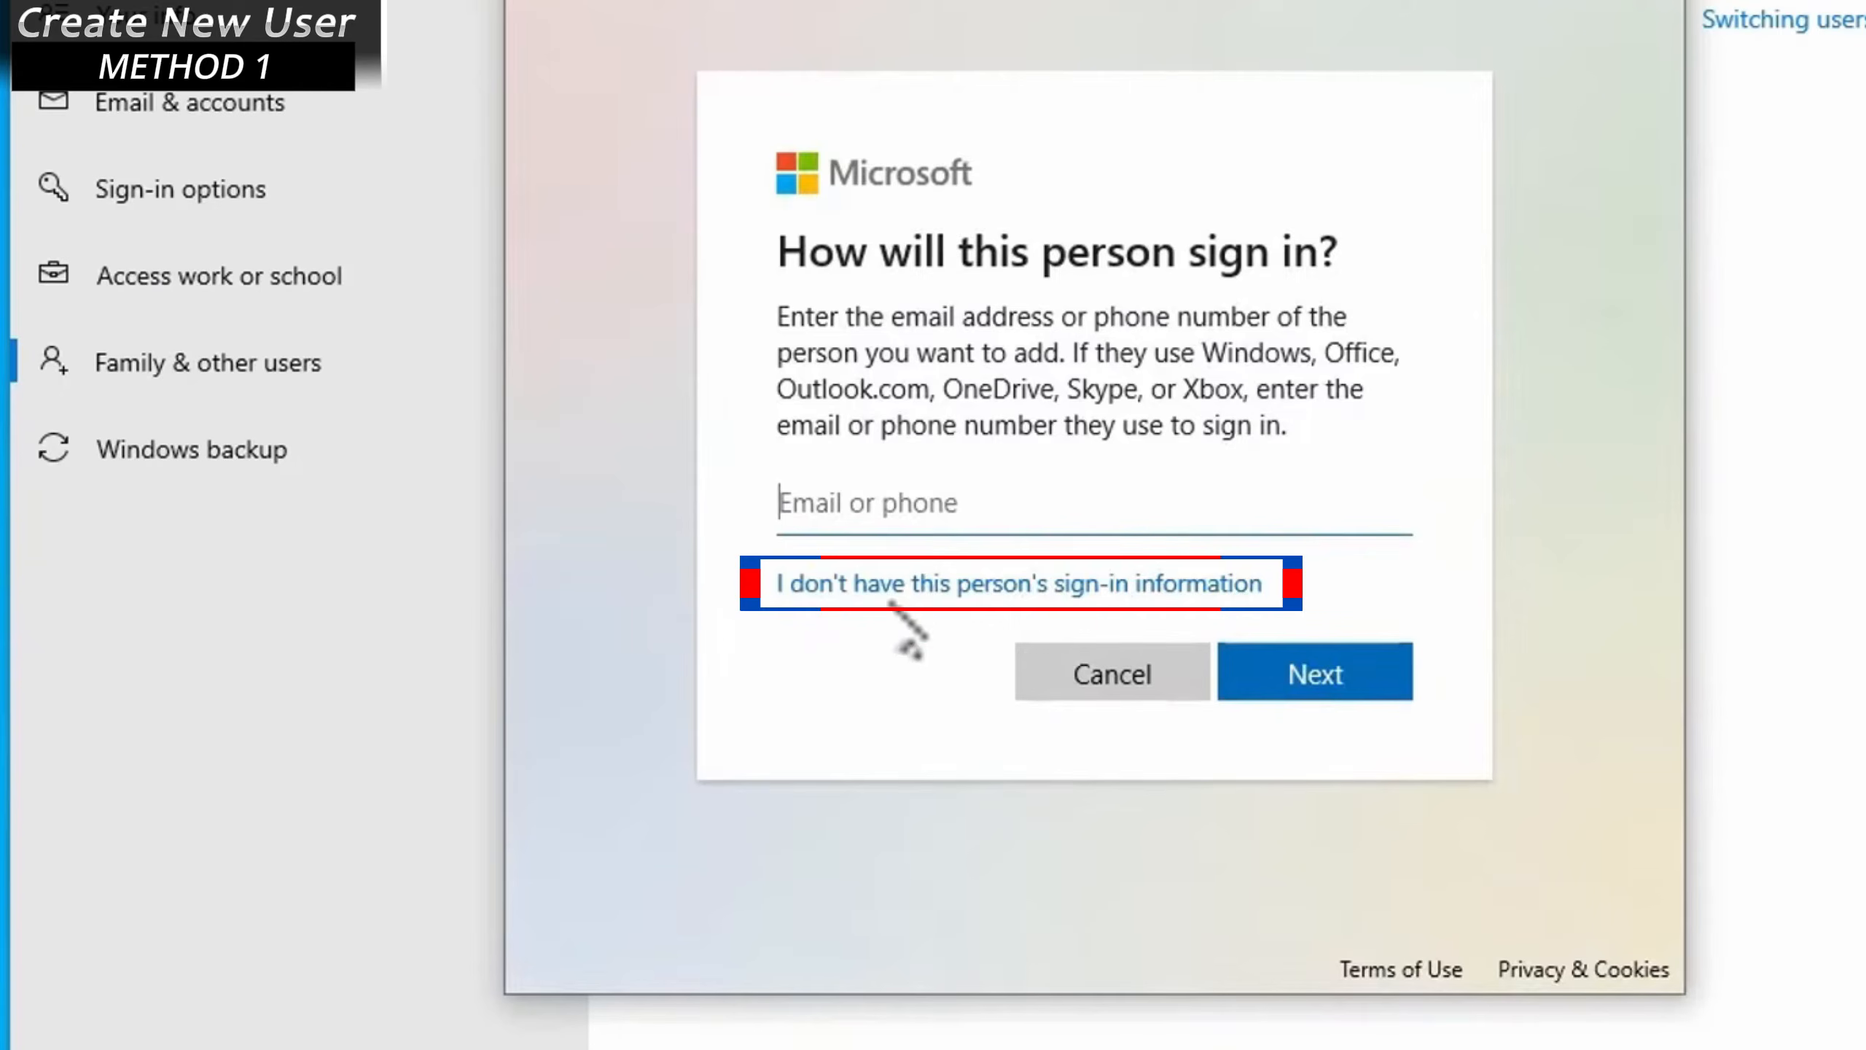
pyautogui.click(897, 574)
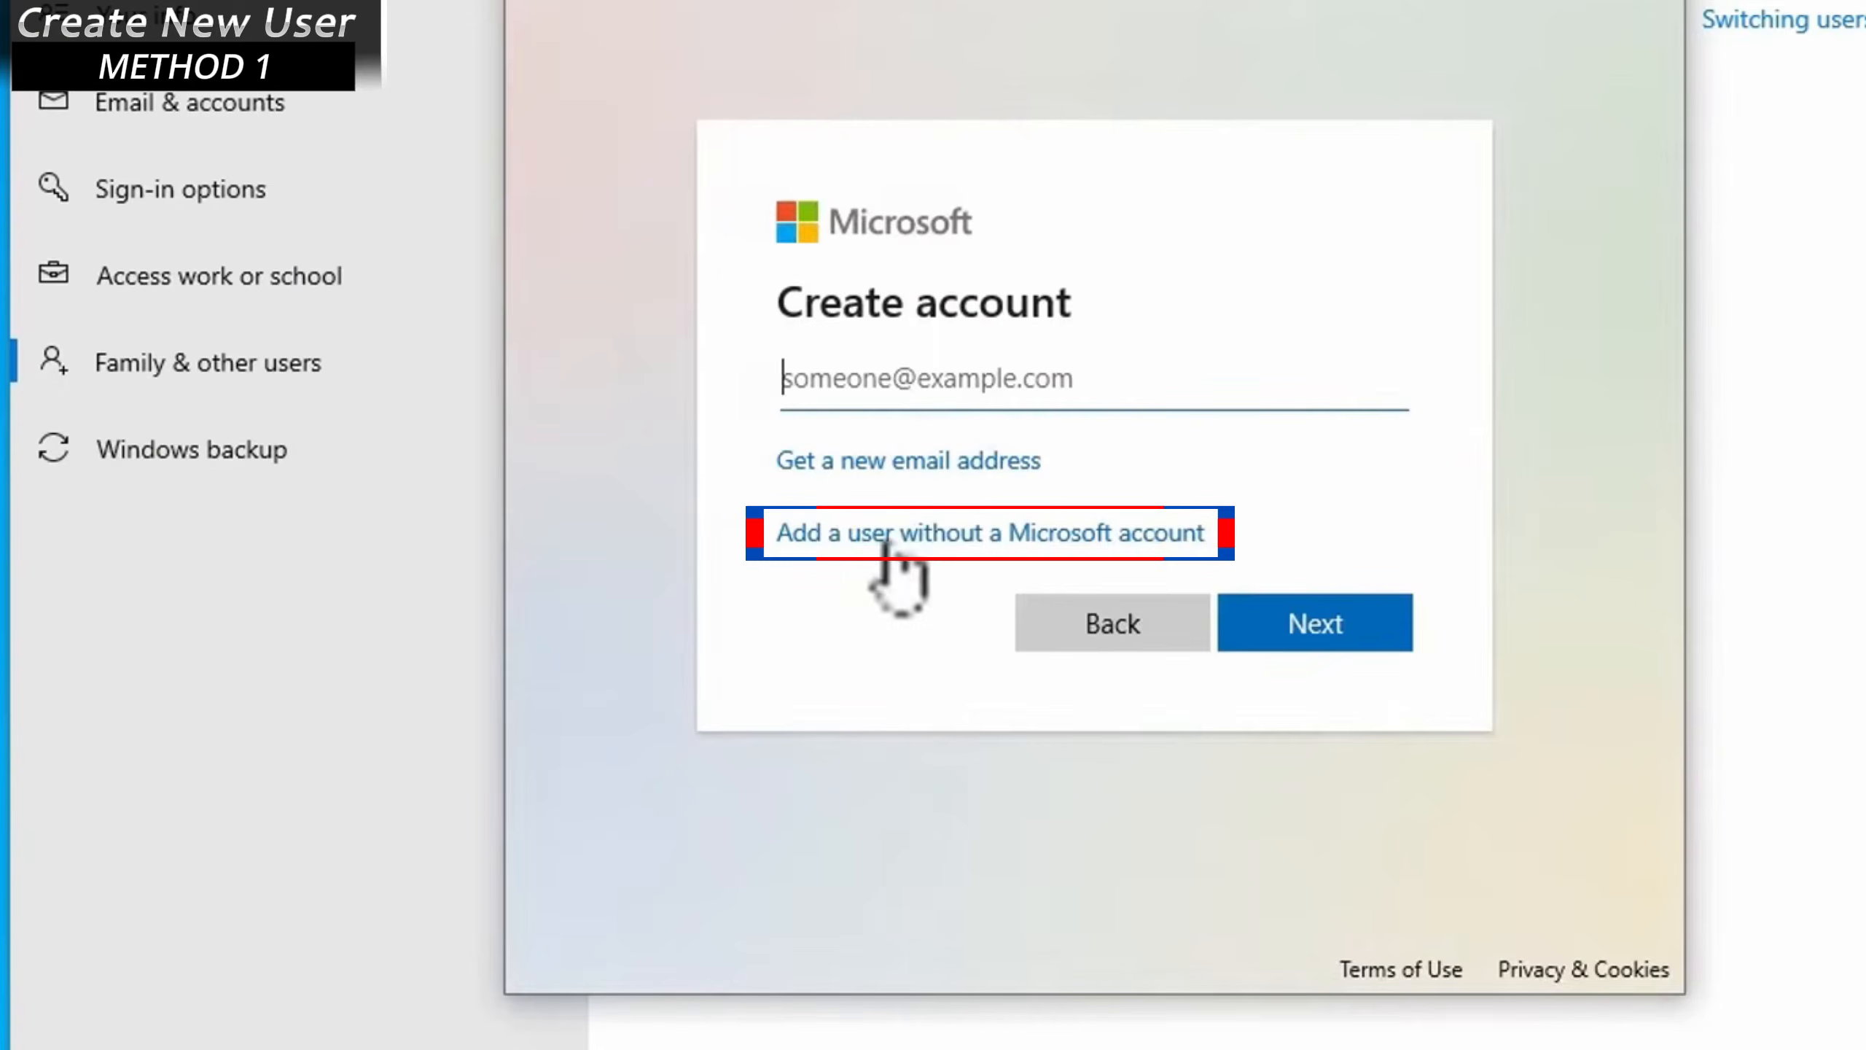
pyautogui.click(887, 543)
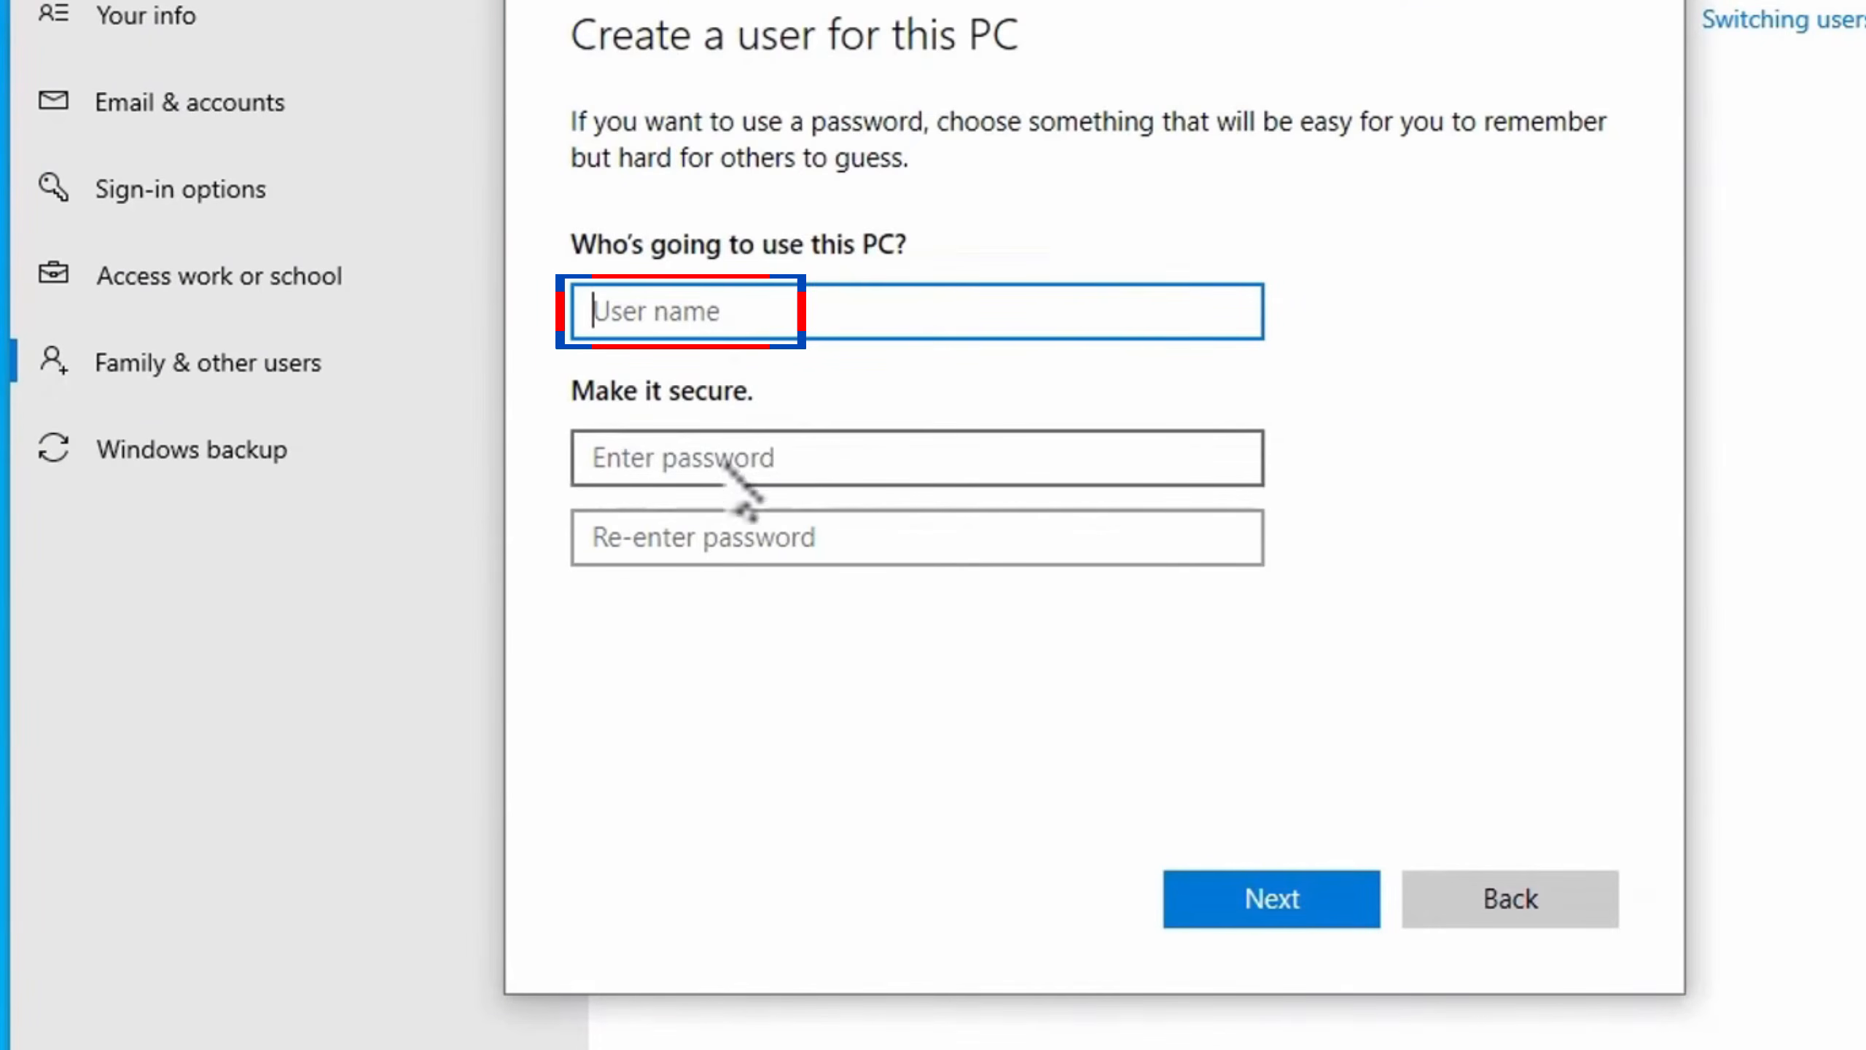
pyautogui.write('NewUser')
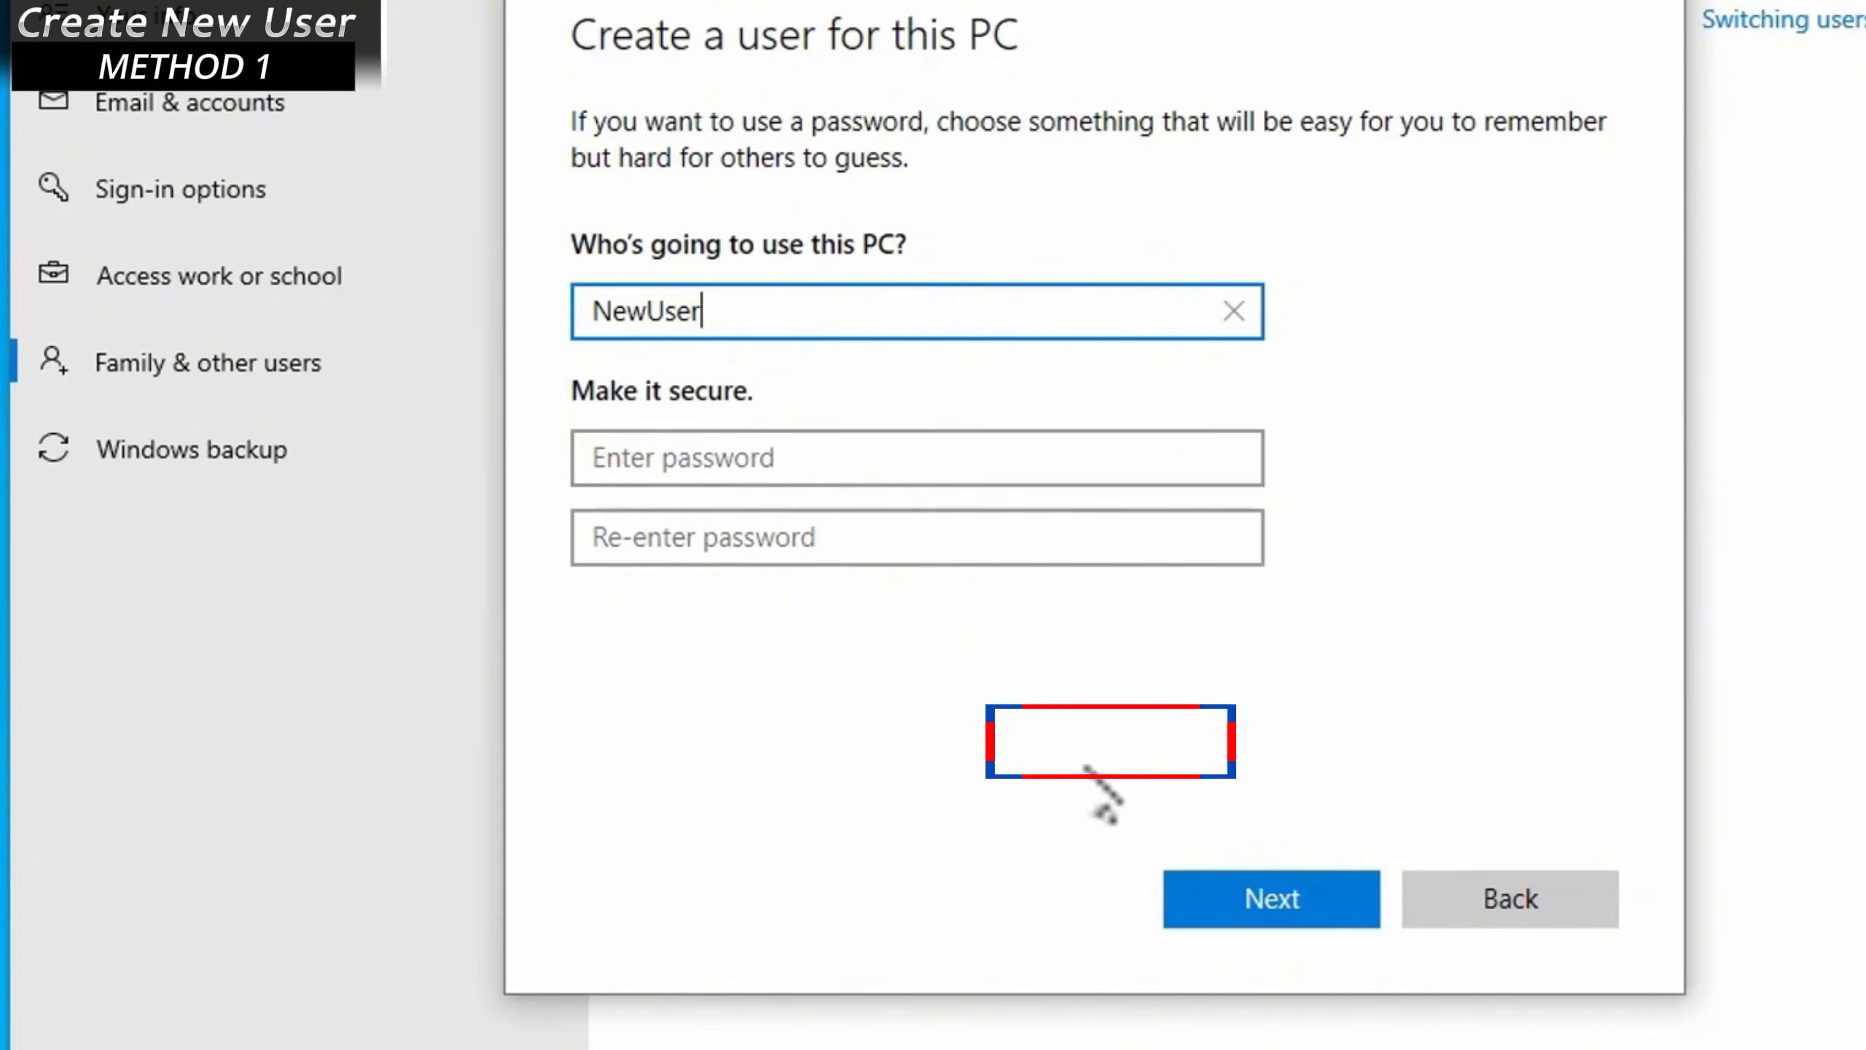
pyautogui.click(1262, 899)
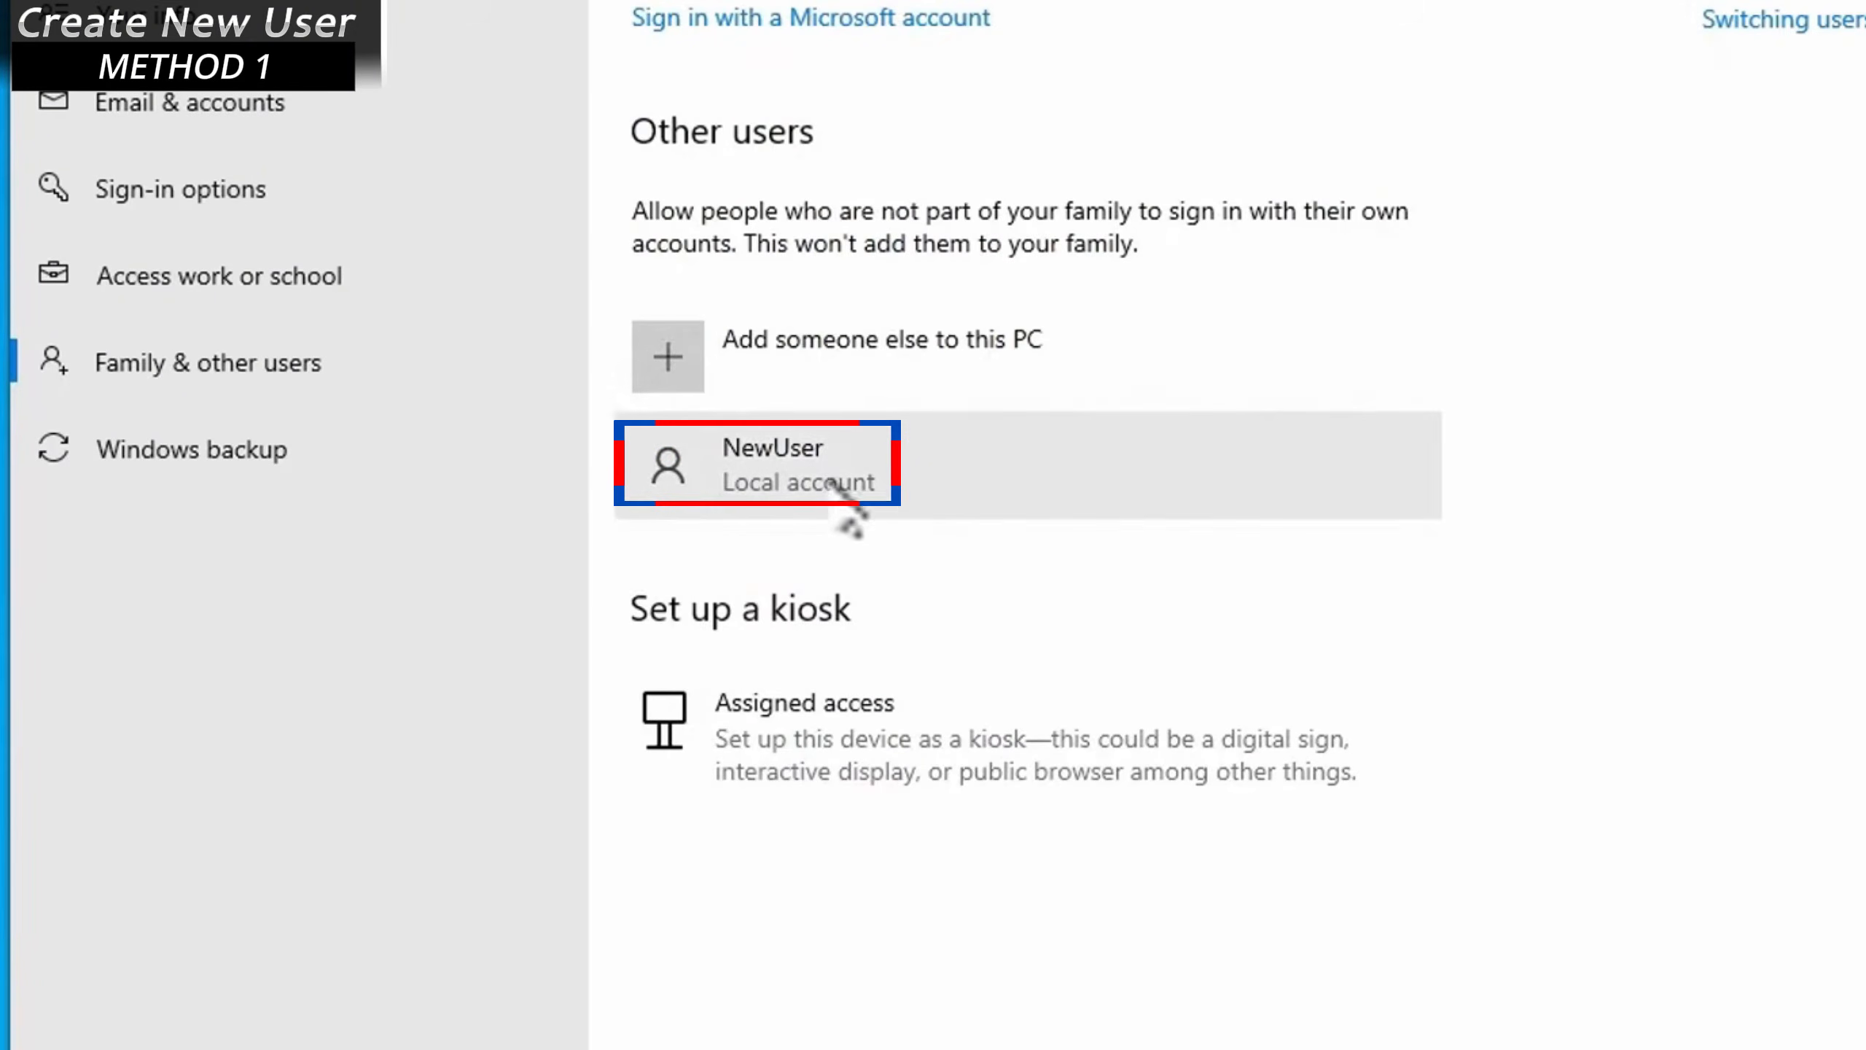
# Change the NewUser account type to Administrator and restart the PC
pyautogui.click(853, 476)
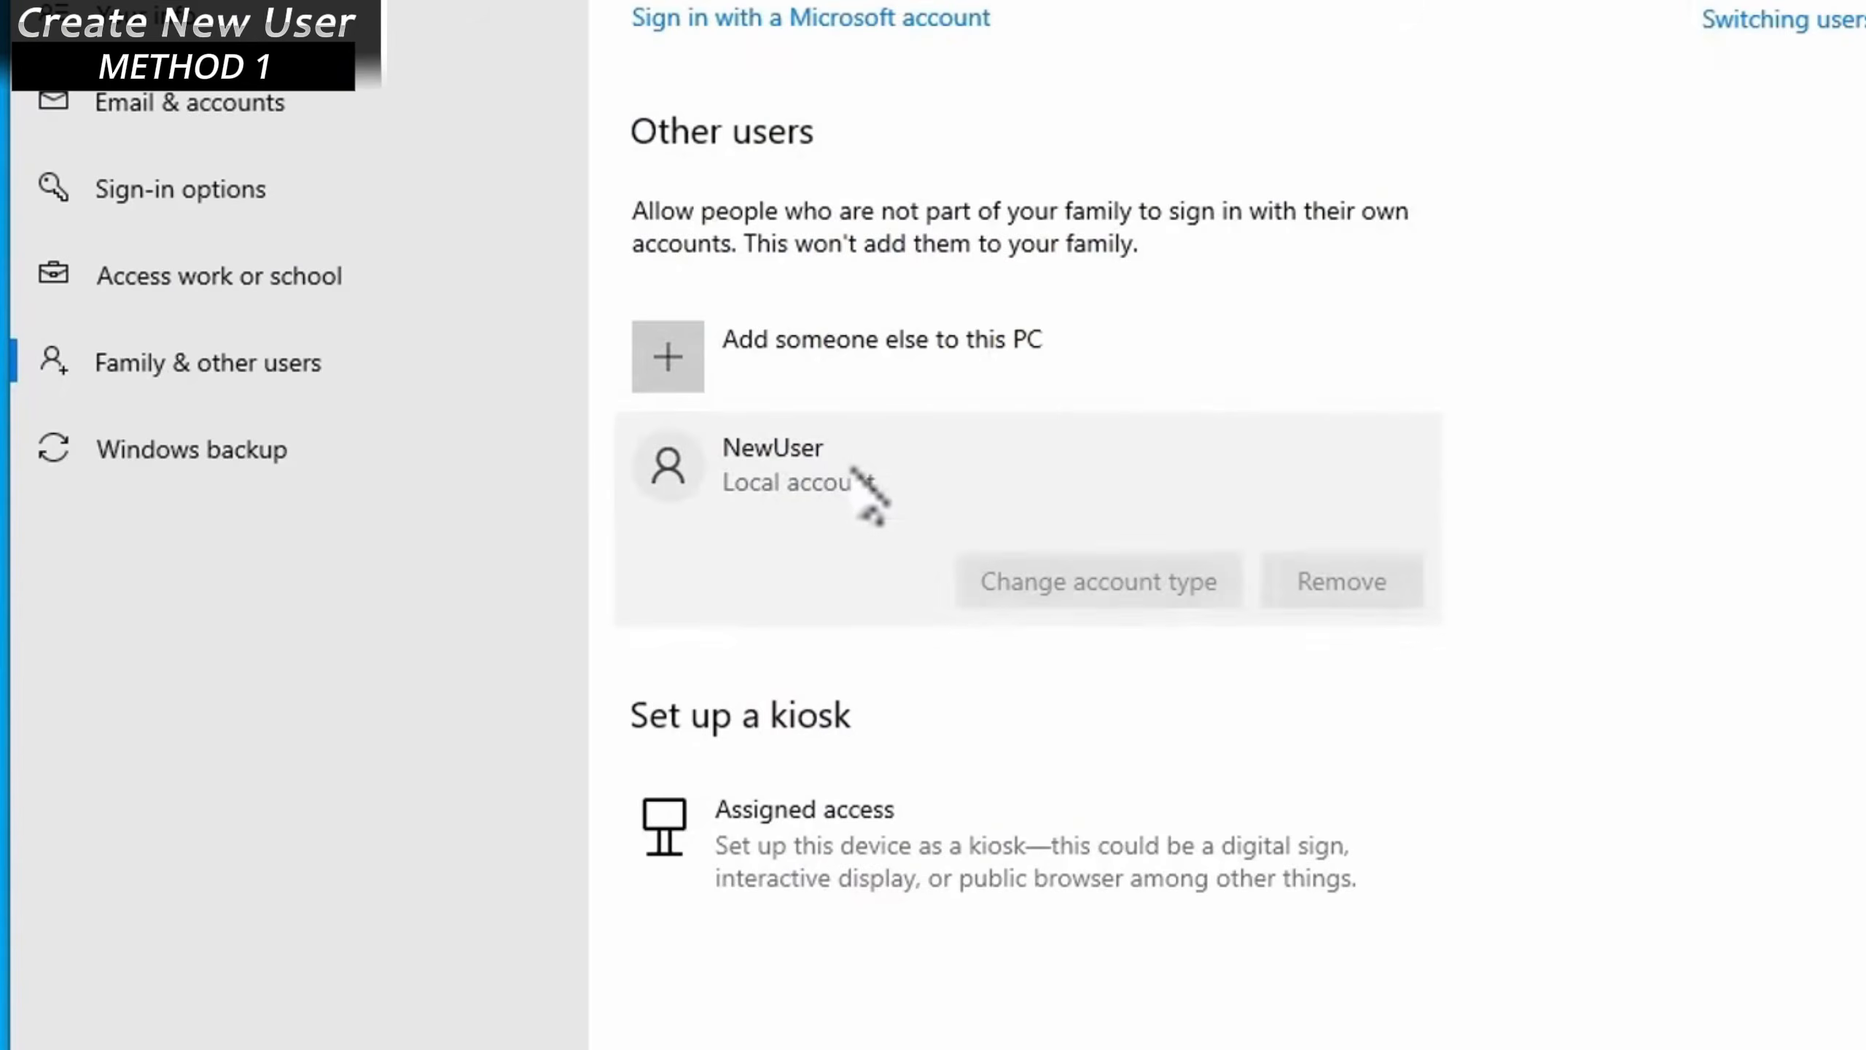
pyautogui.click(1073, 594)
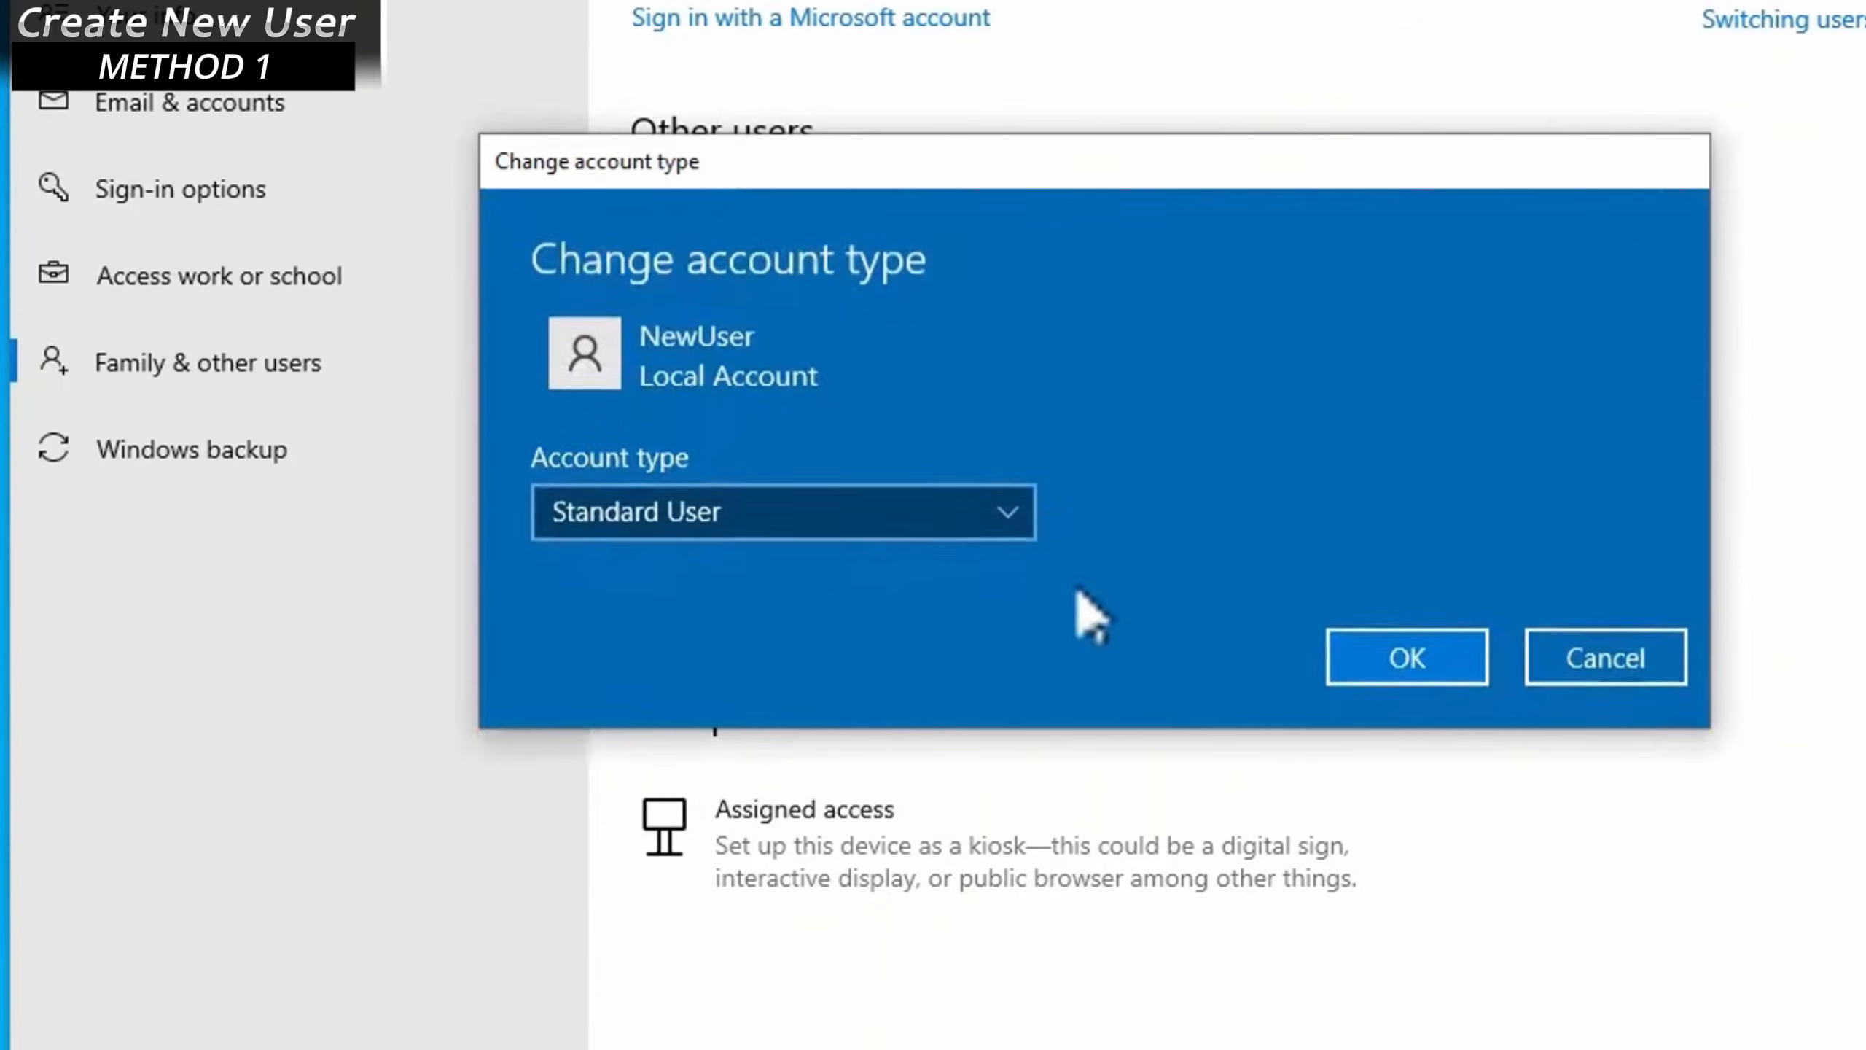
pyautogui.click(877, 519)
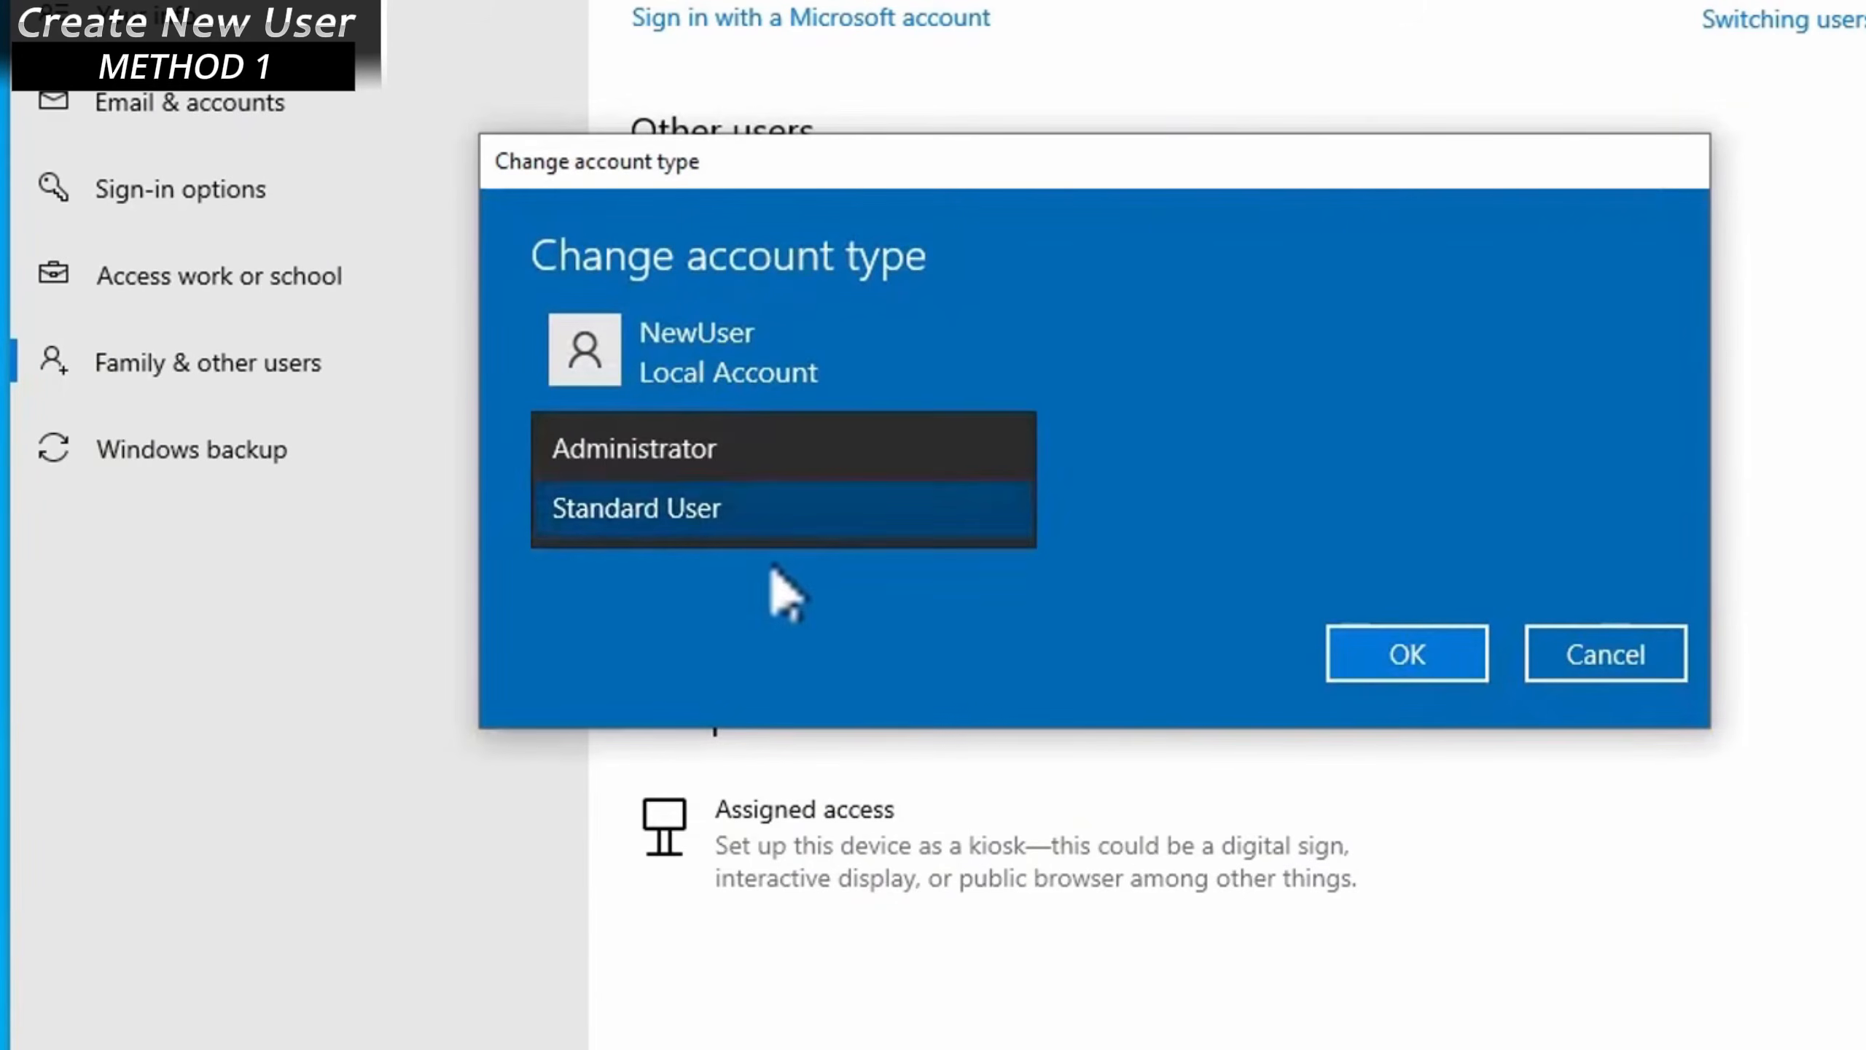
pyautogui.click(706, 466)
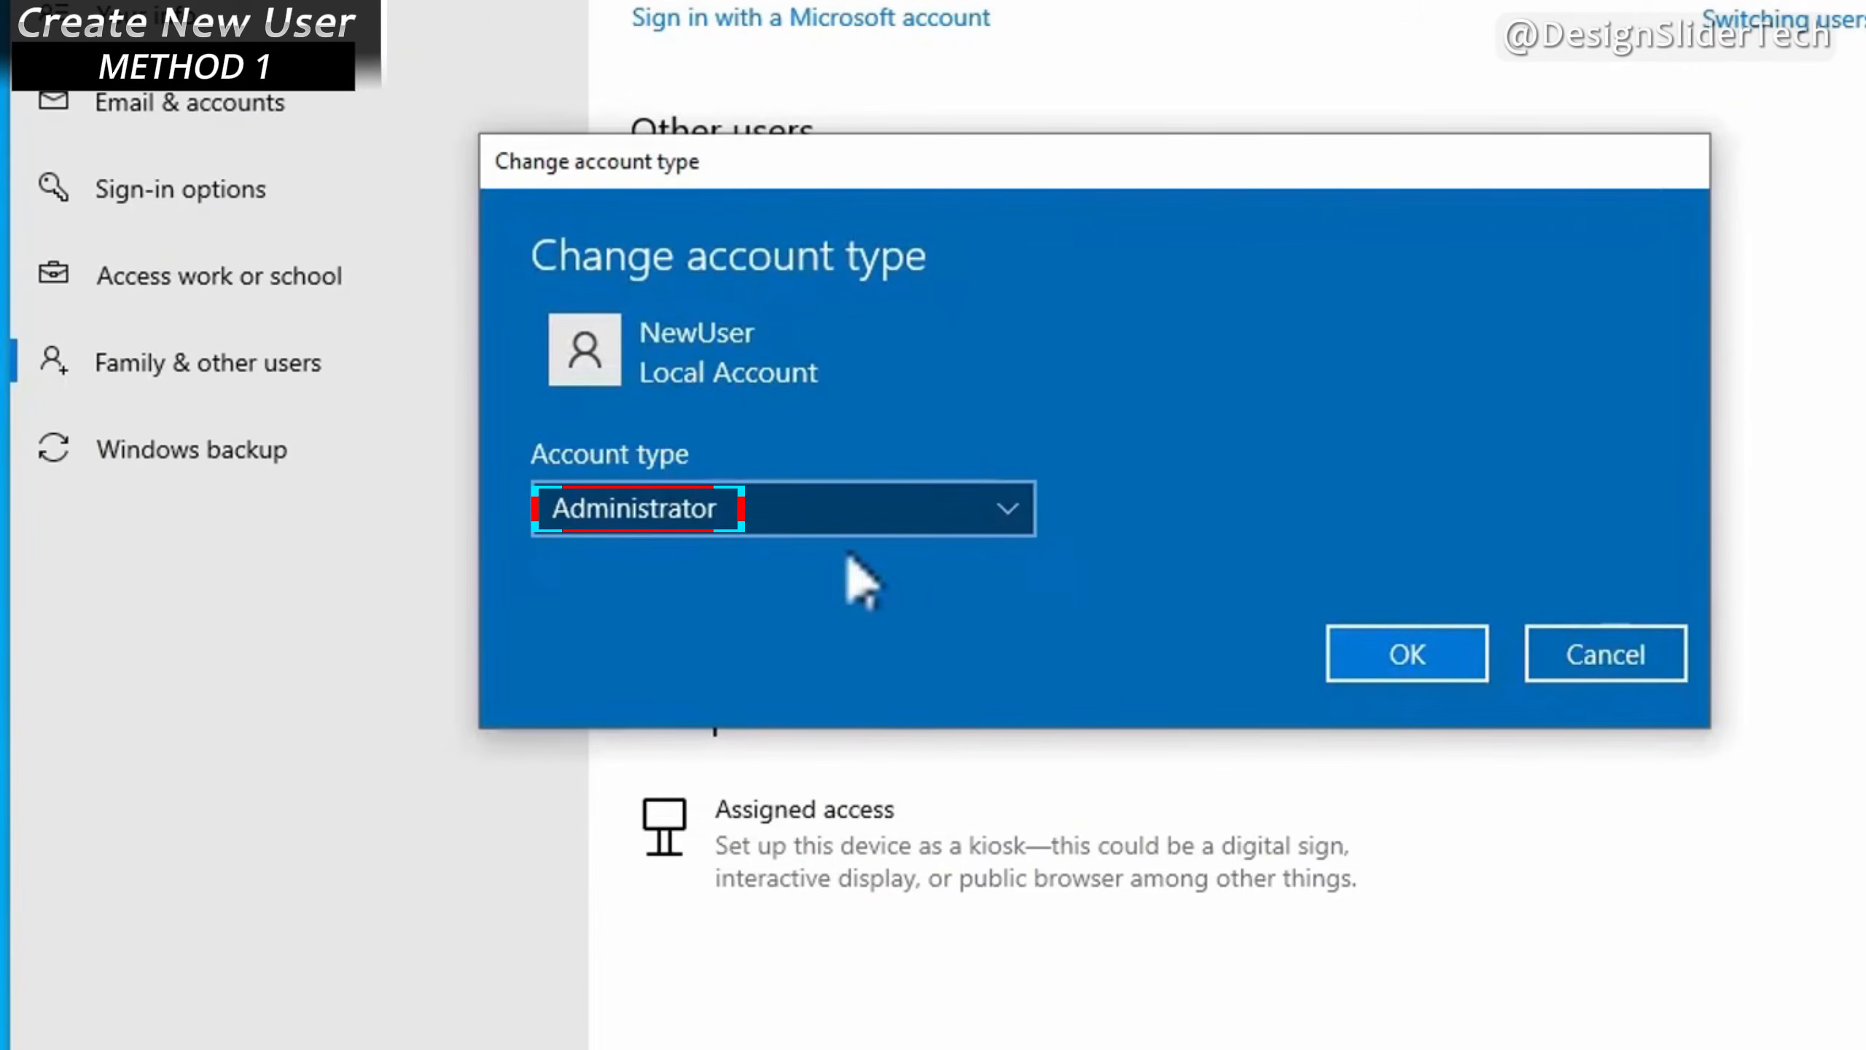
pyautogui.click(1417, 653)
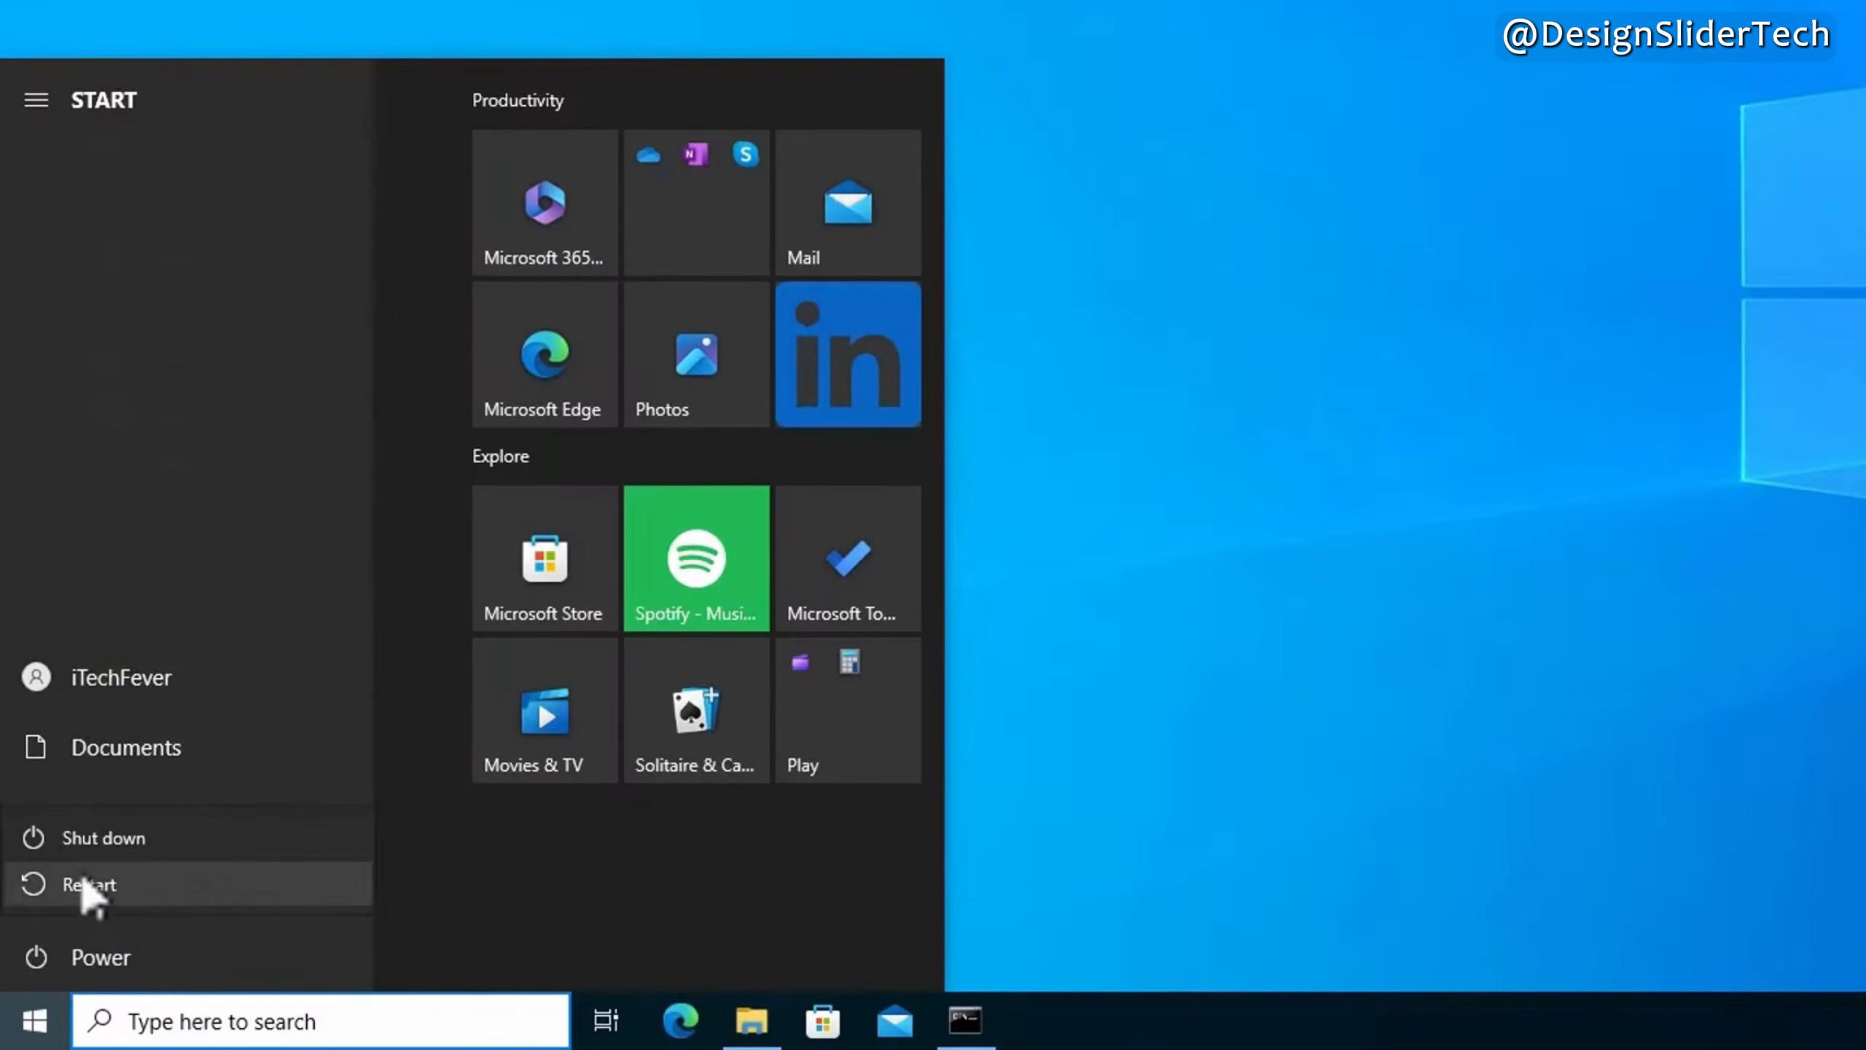
pyautogui.click(175, 888)
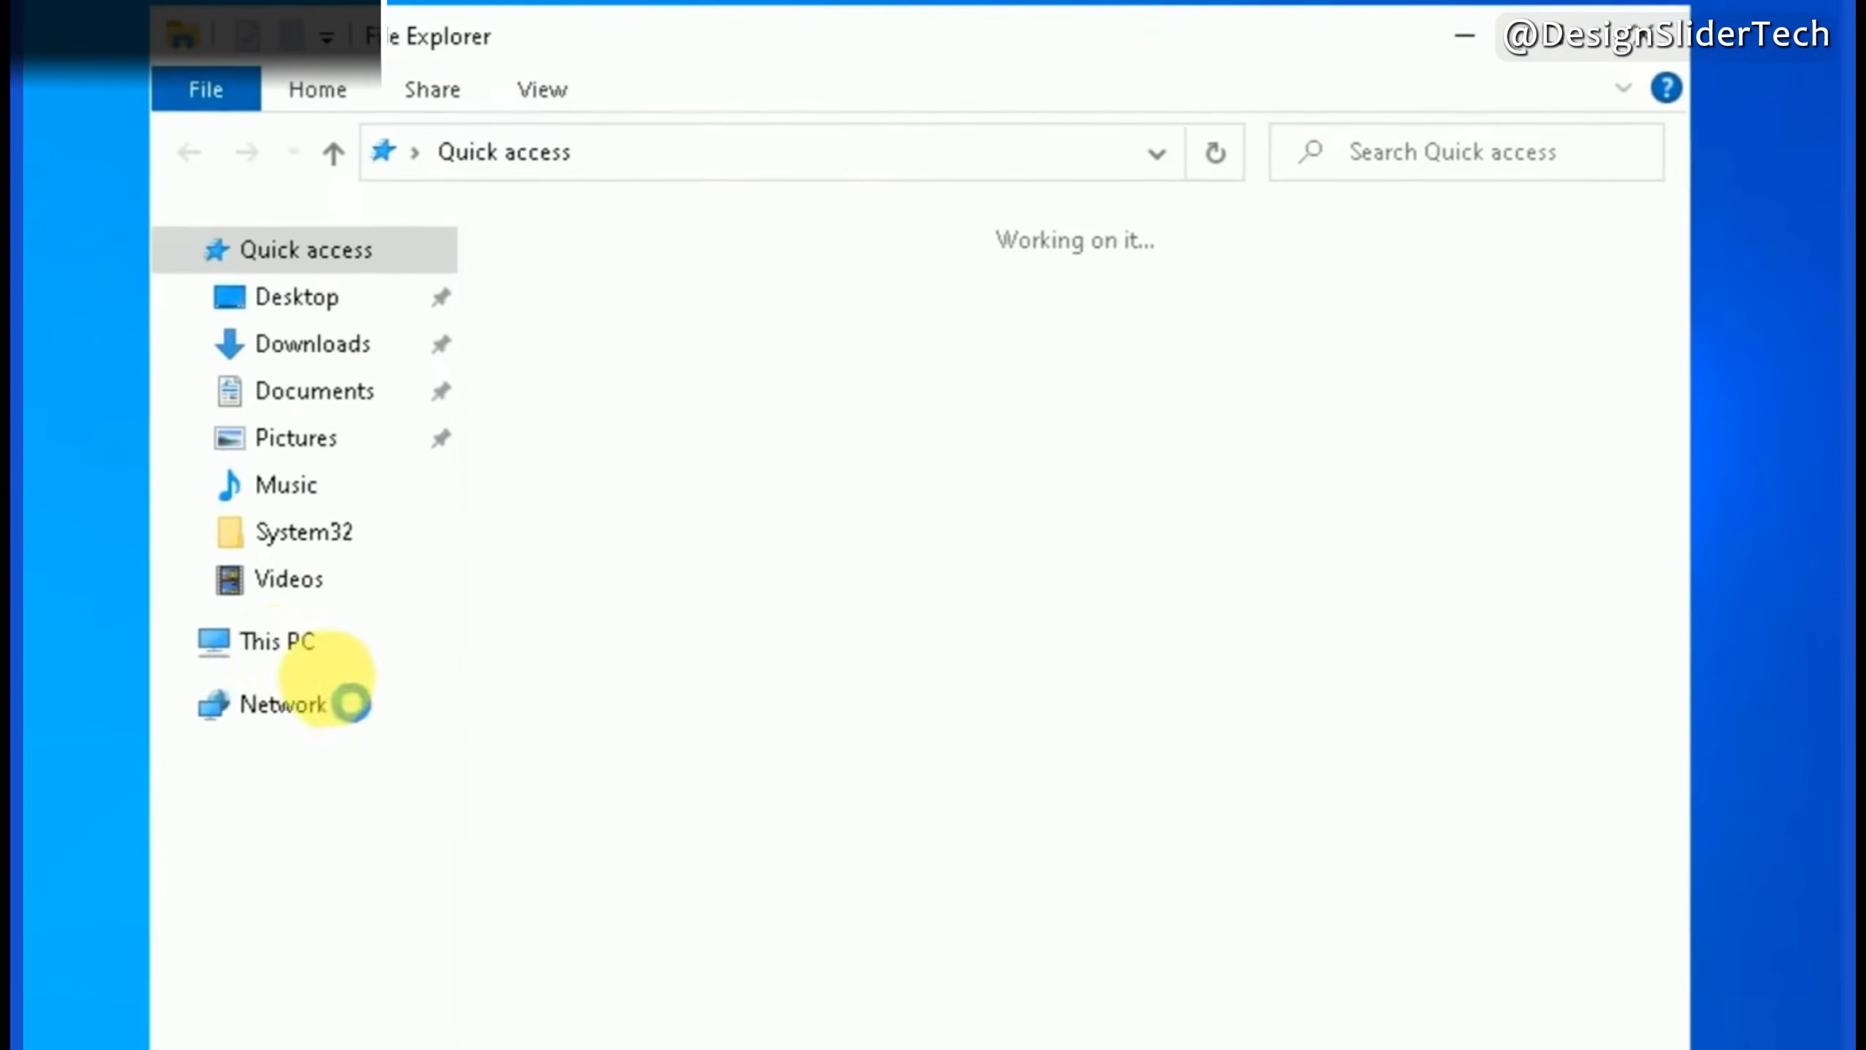
# Open Computer Management for This PC from File Explorer
pyautogui.click(265, 644)
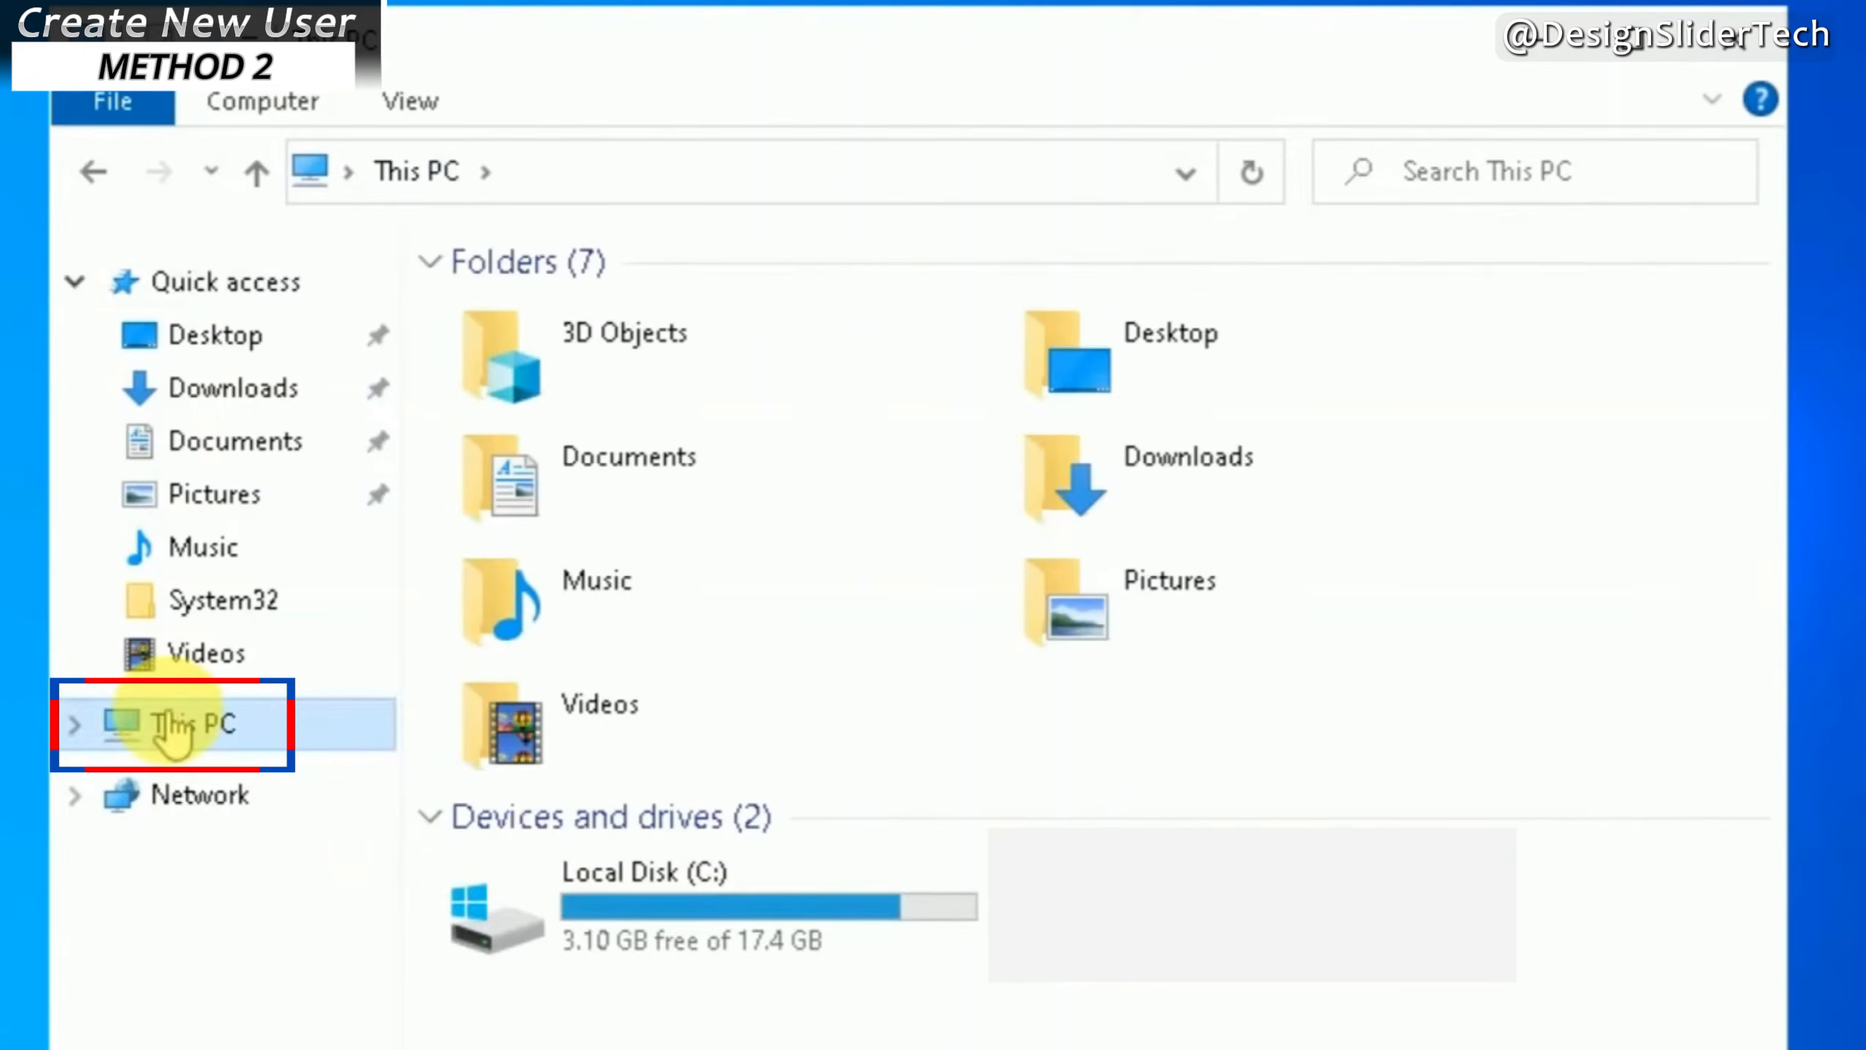
pyautogui.rightClick(169, 727)
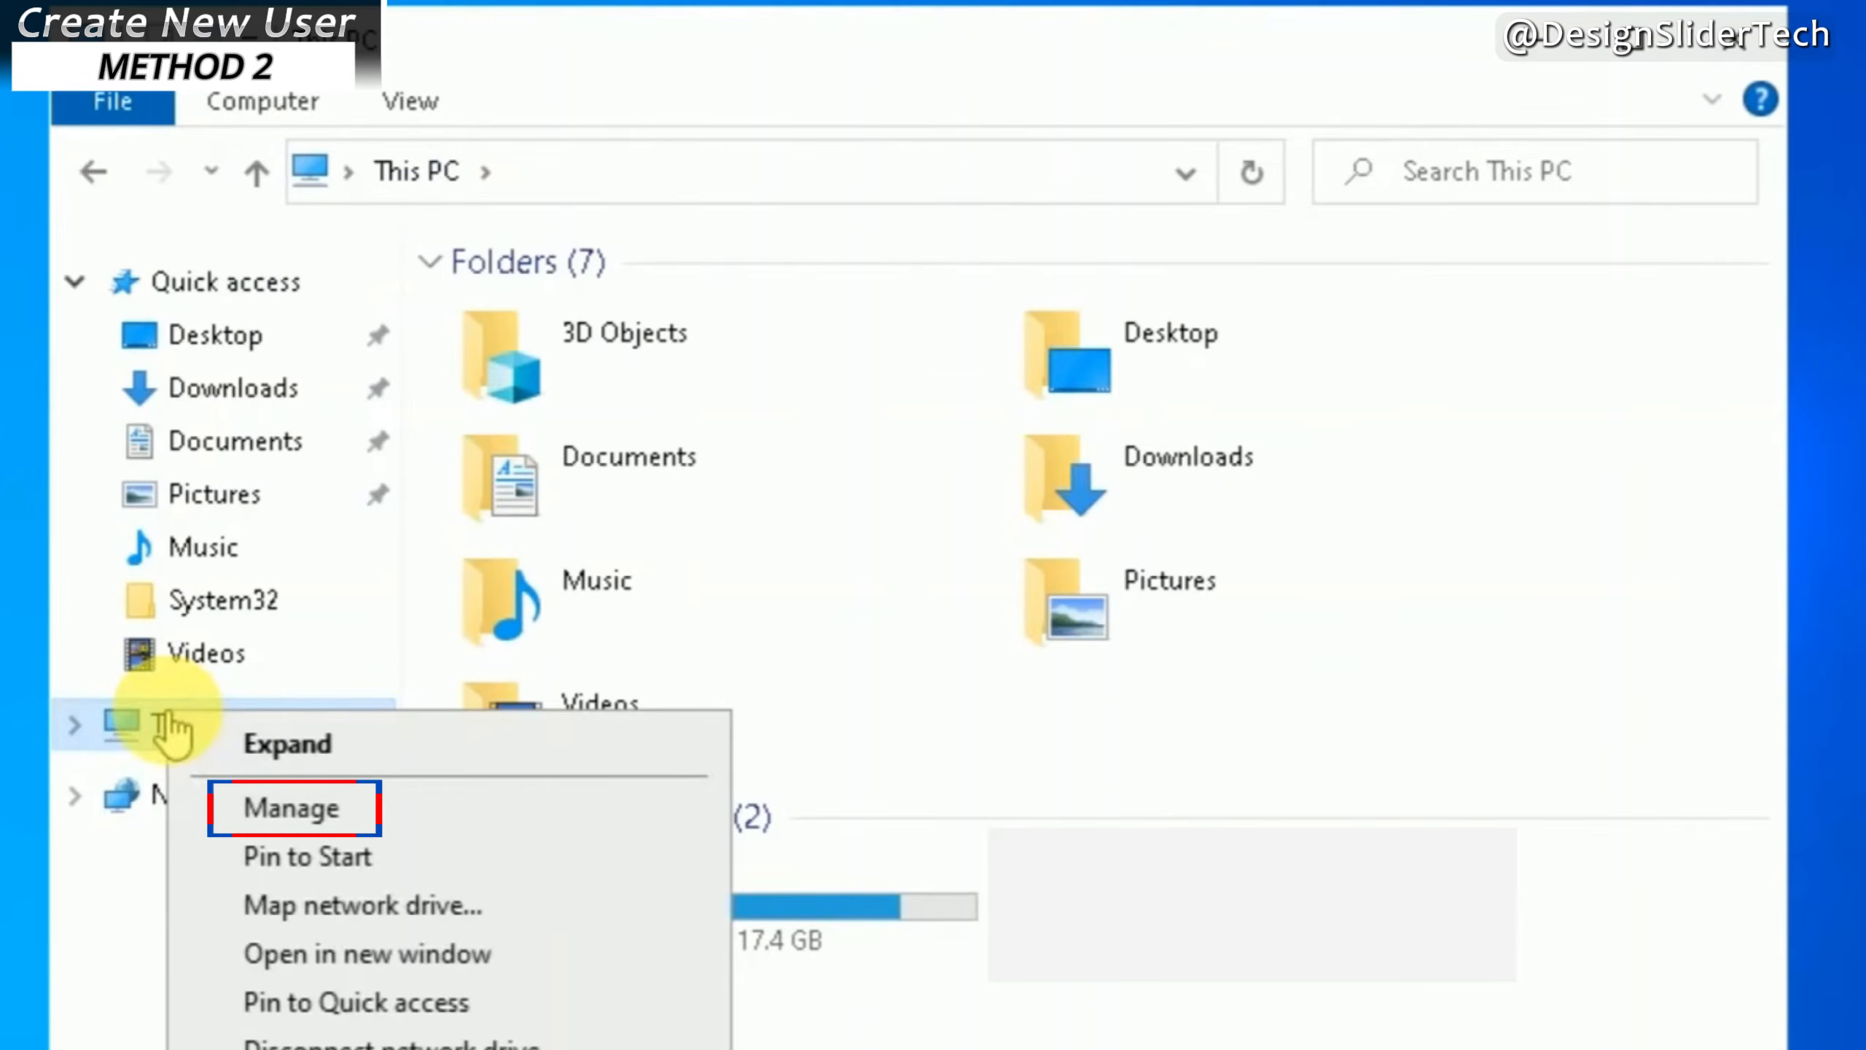
pyautogui.click(291, 808)
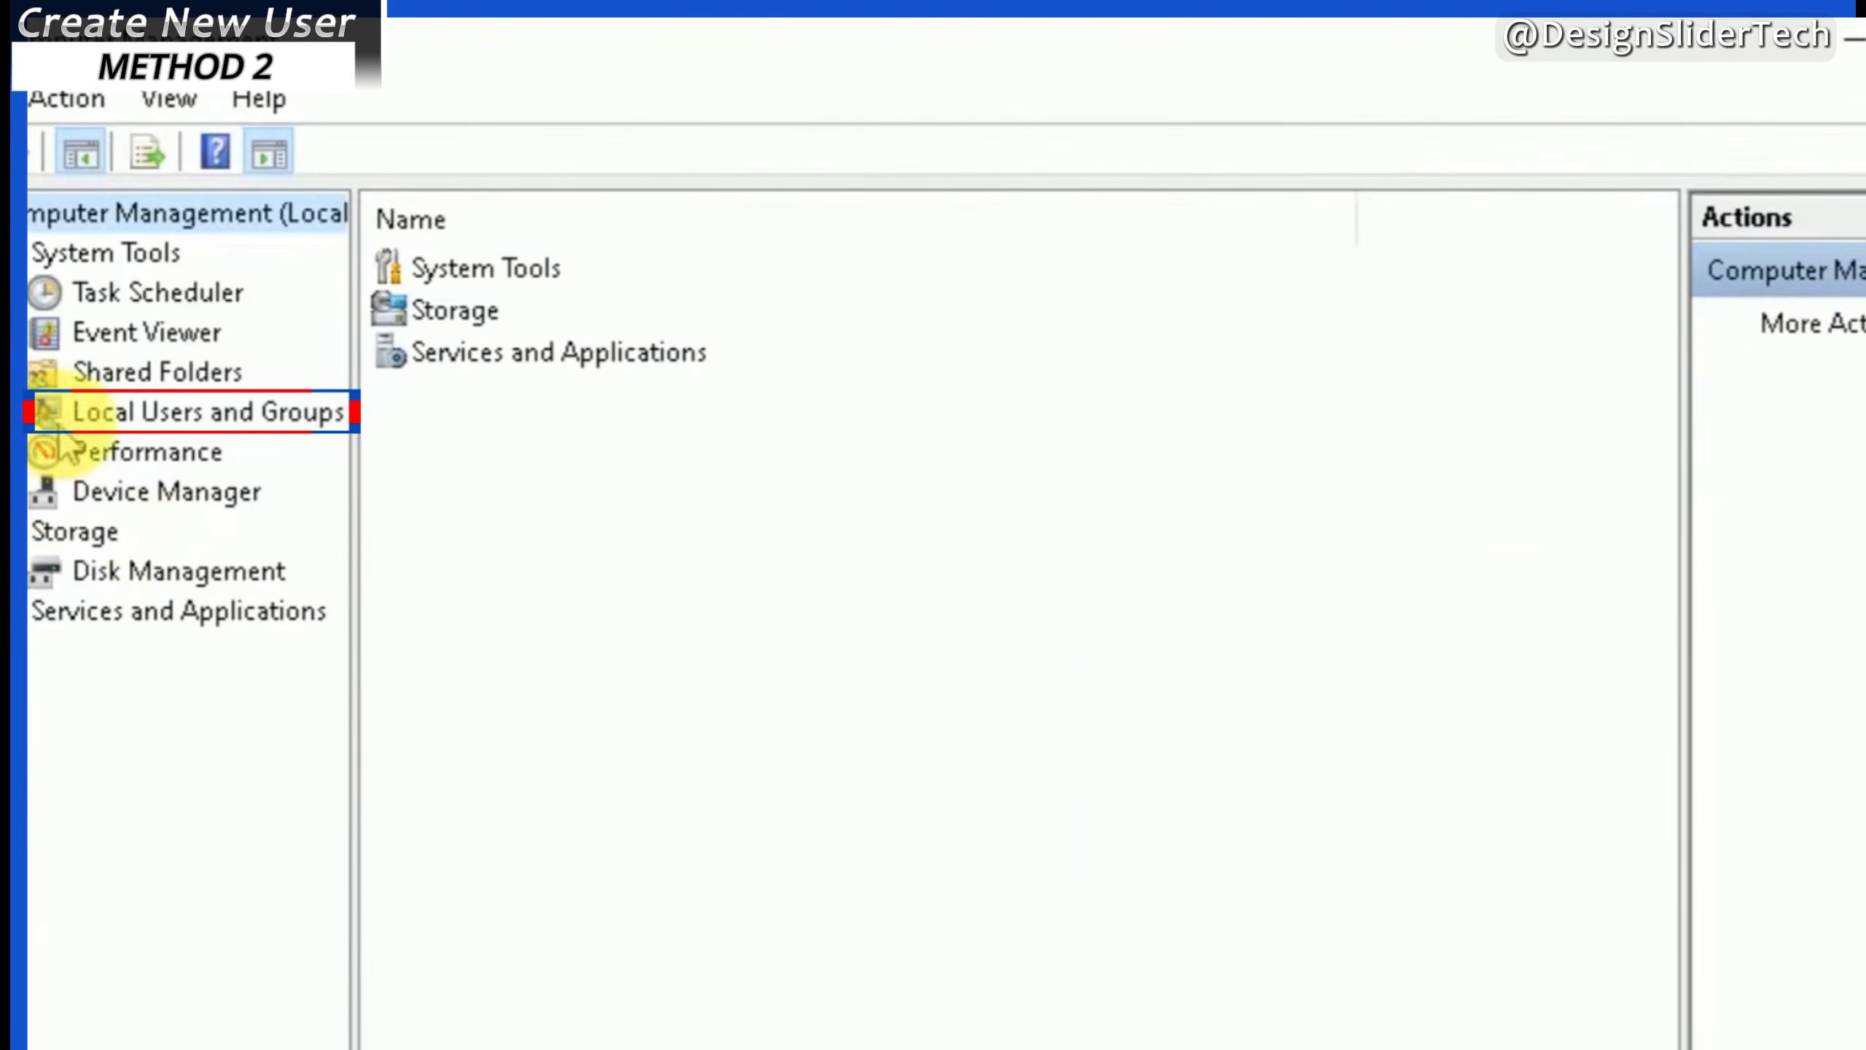
# In Local Users and Groups, create a user named New User with a blank password, no forced password change, and Password never expires enabled
pyautogui.doubleClick(76, 430)
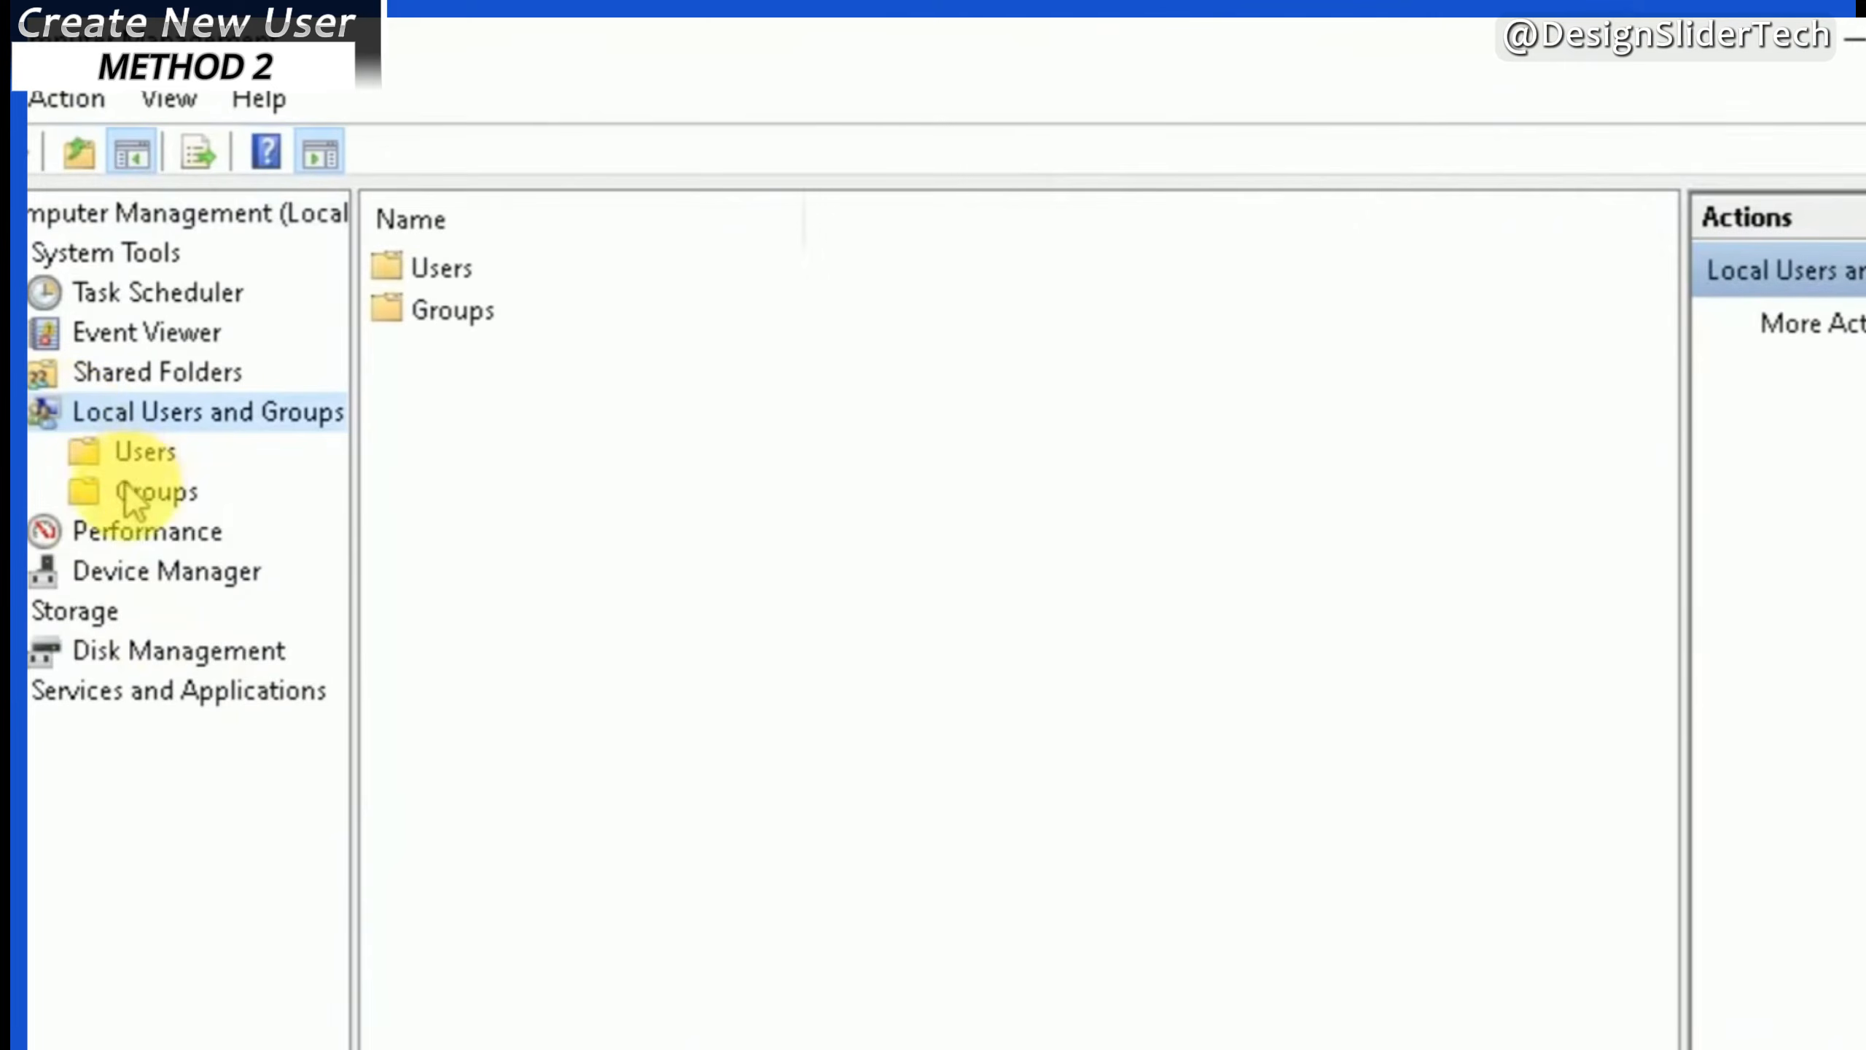
pyautogui.click(138, 454)
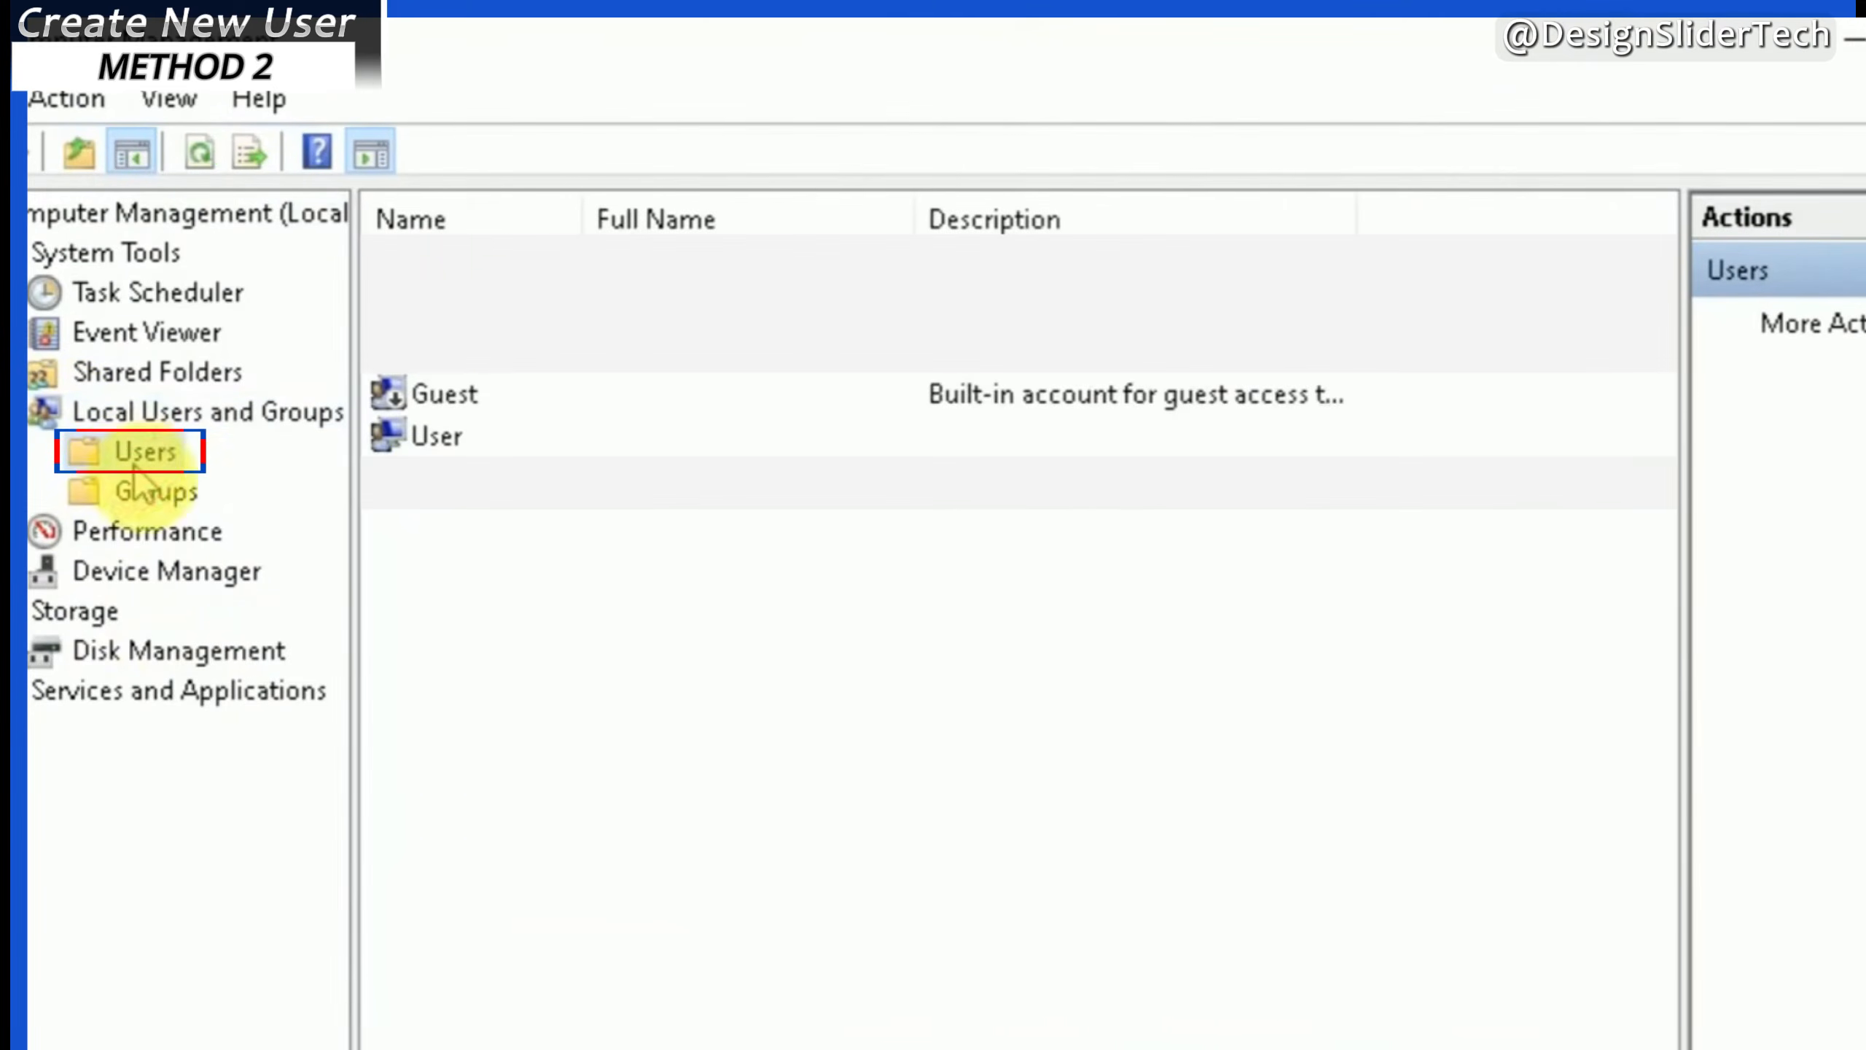
pyautogui.rightClick(524, 595)
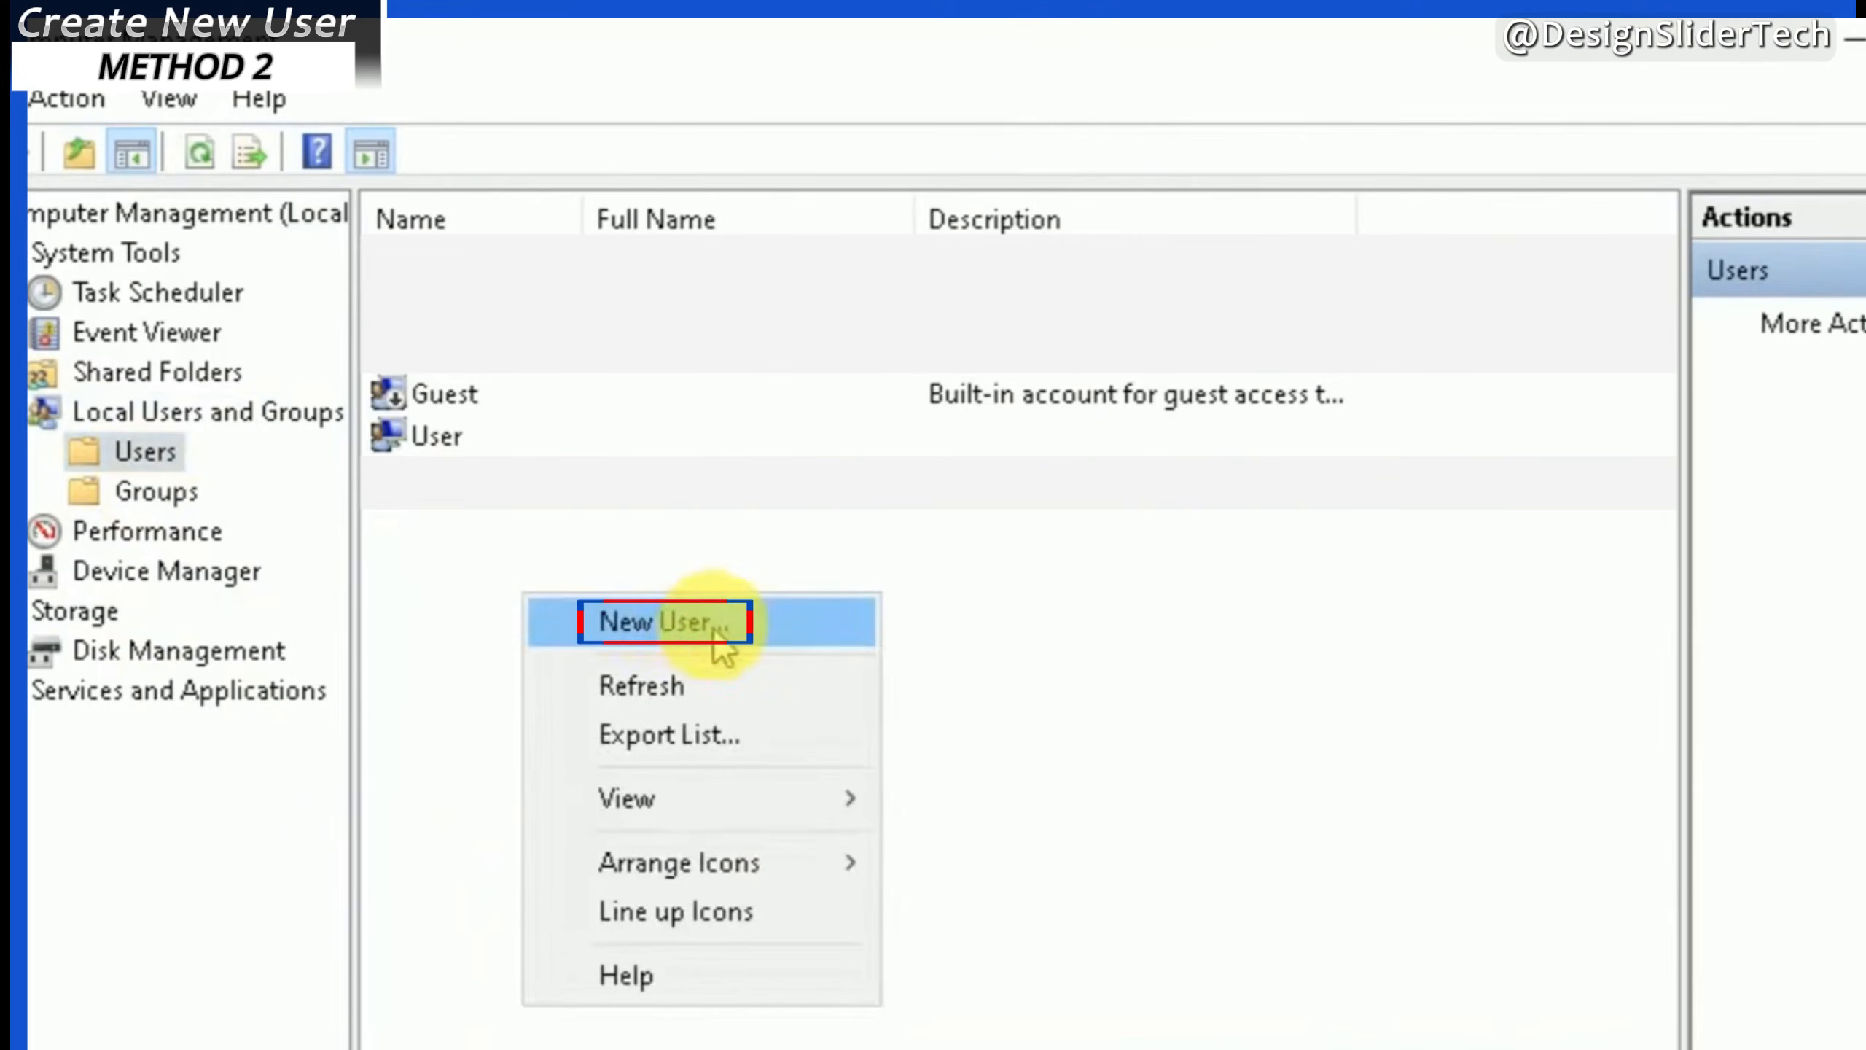
pyautogui.click(713, 625)
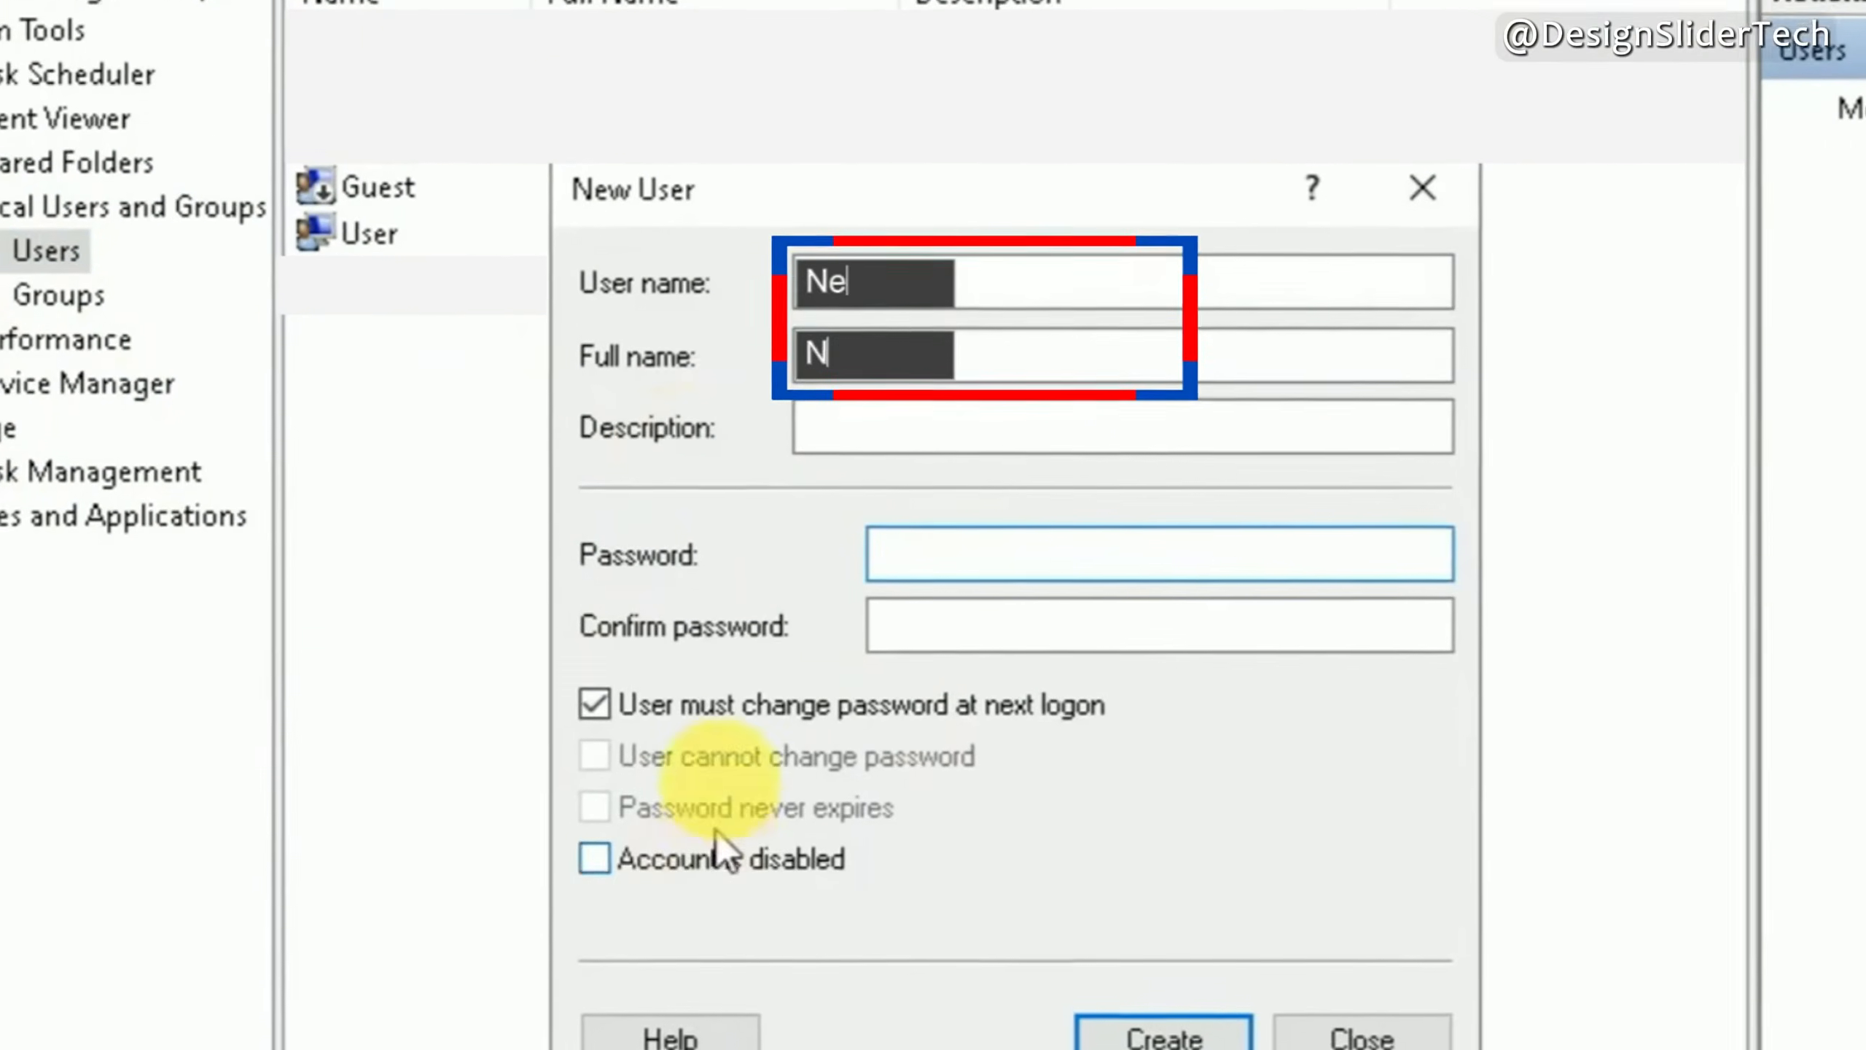
pyautogui.click(612, 752)
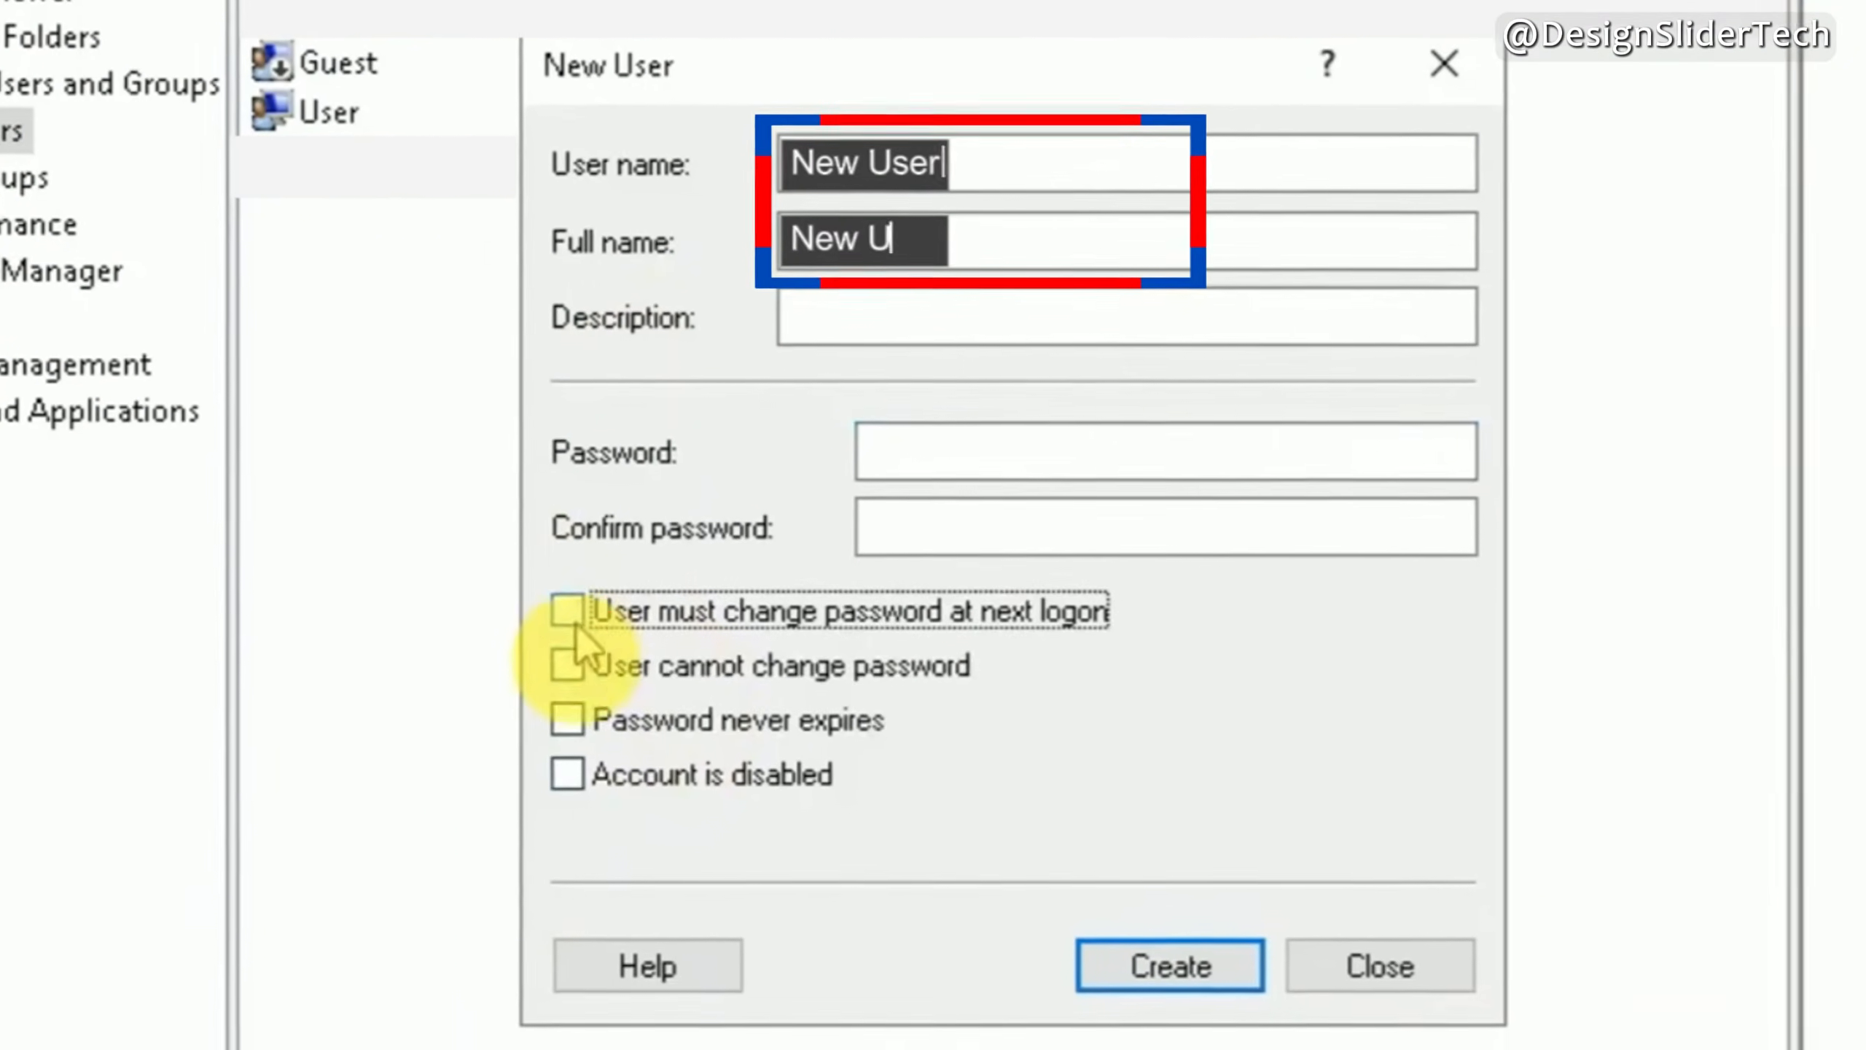
pyautogui.click(616, 797)
pyautogui.click(568, 711)
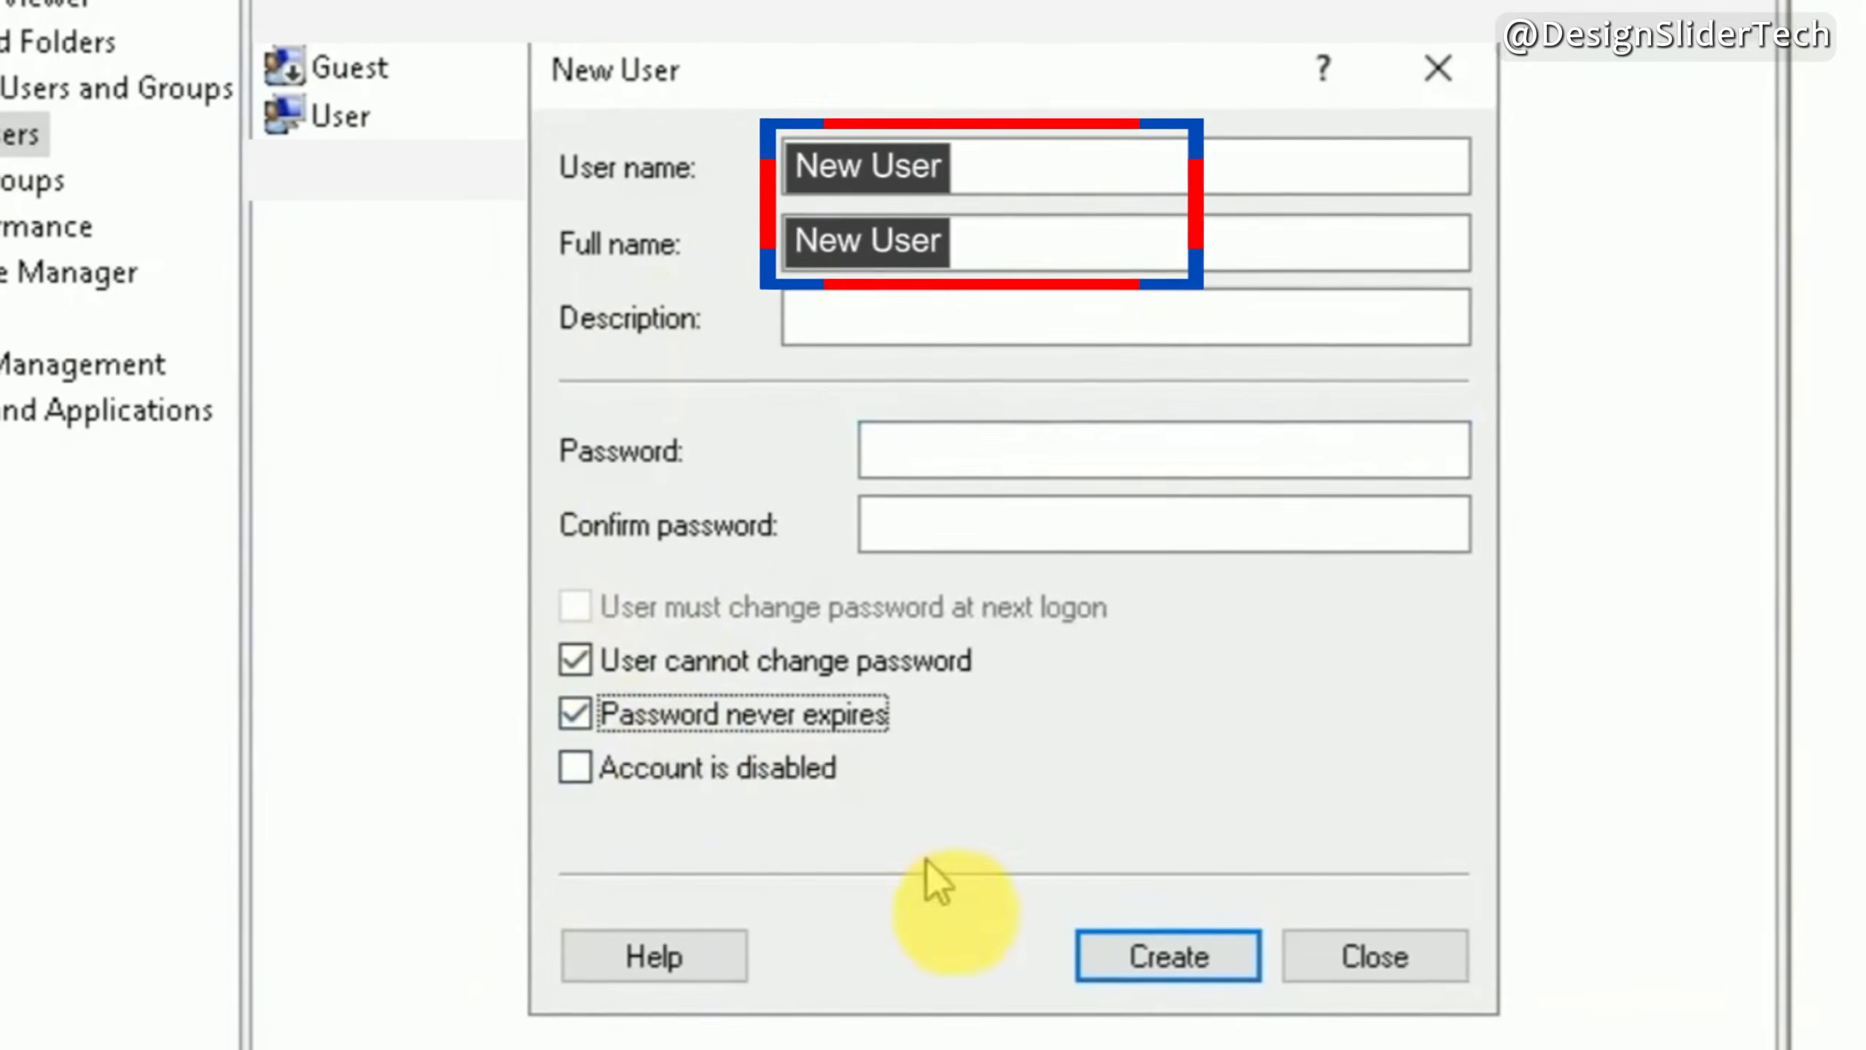
pyautogui.click(578, 660)
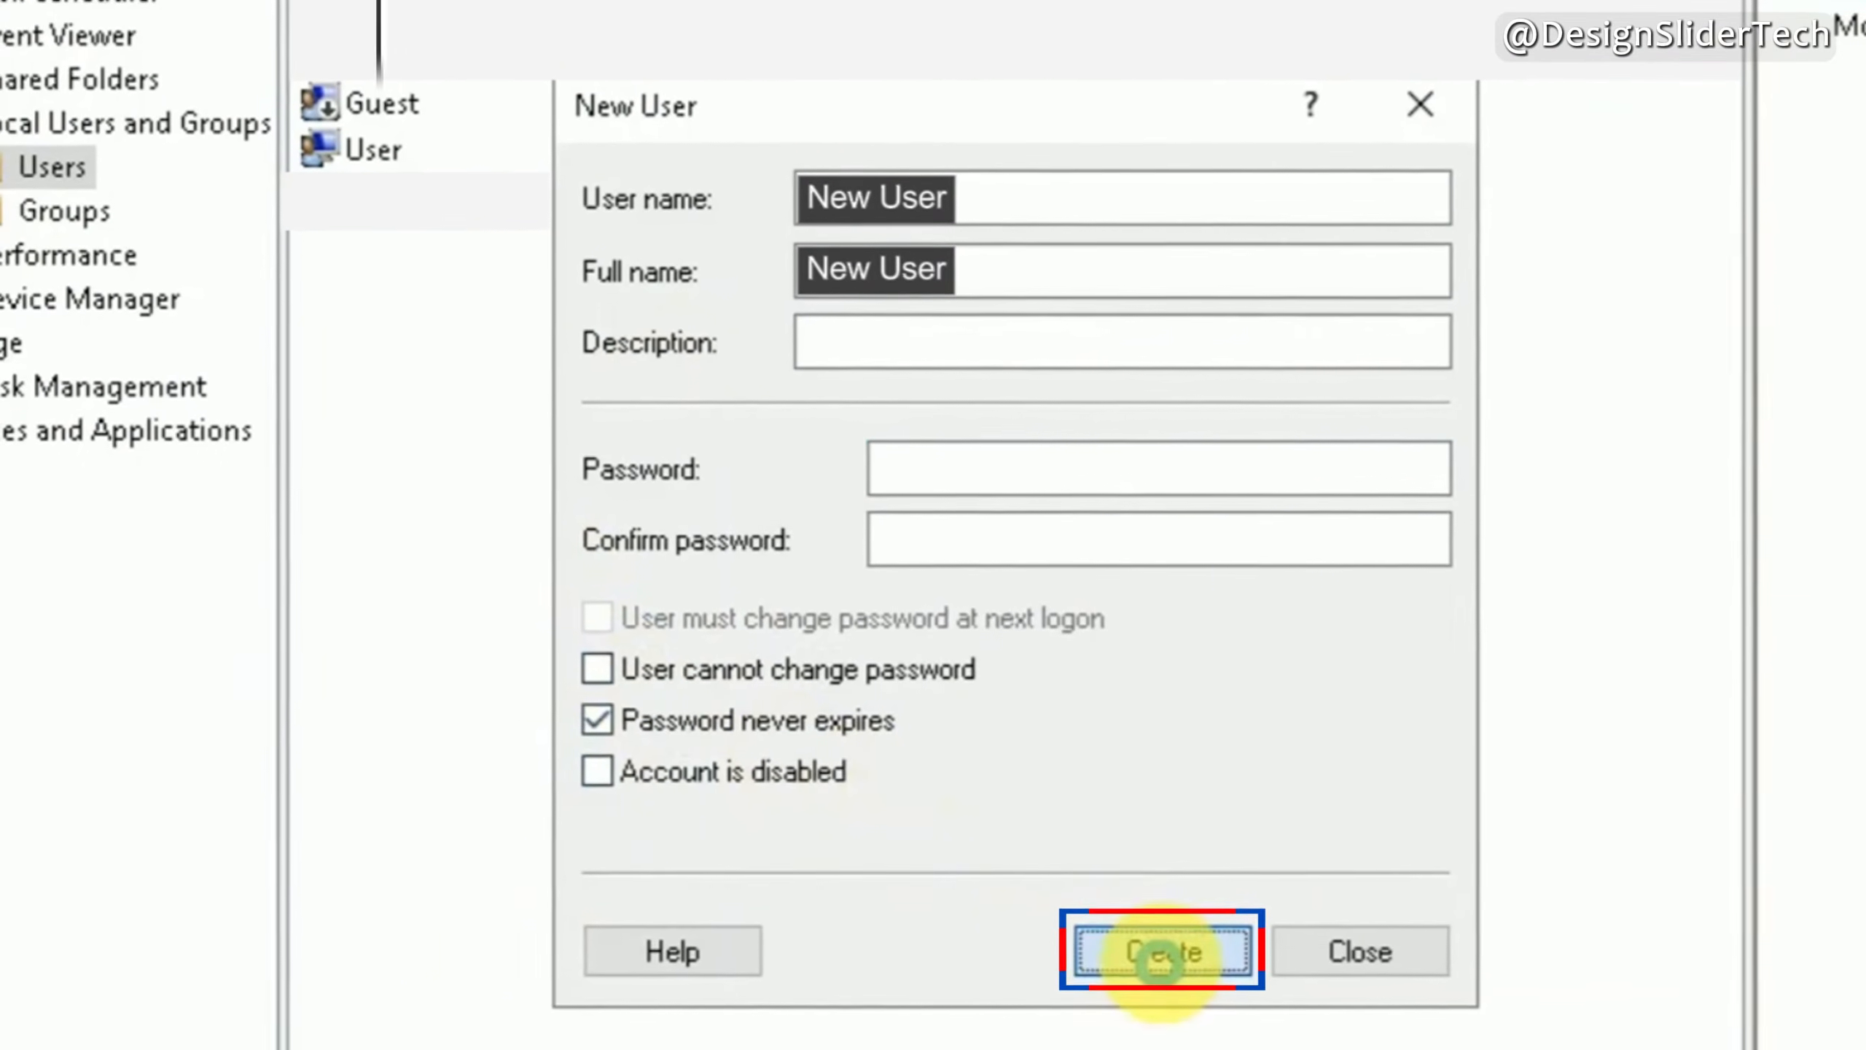
pyautogui.click(1161, 955)
pyautogui.click(1354, 950)
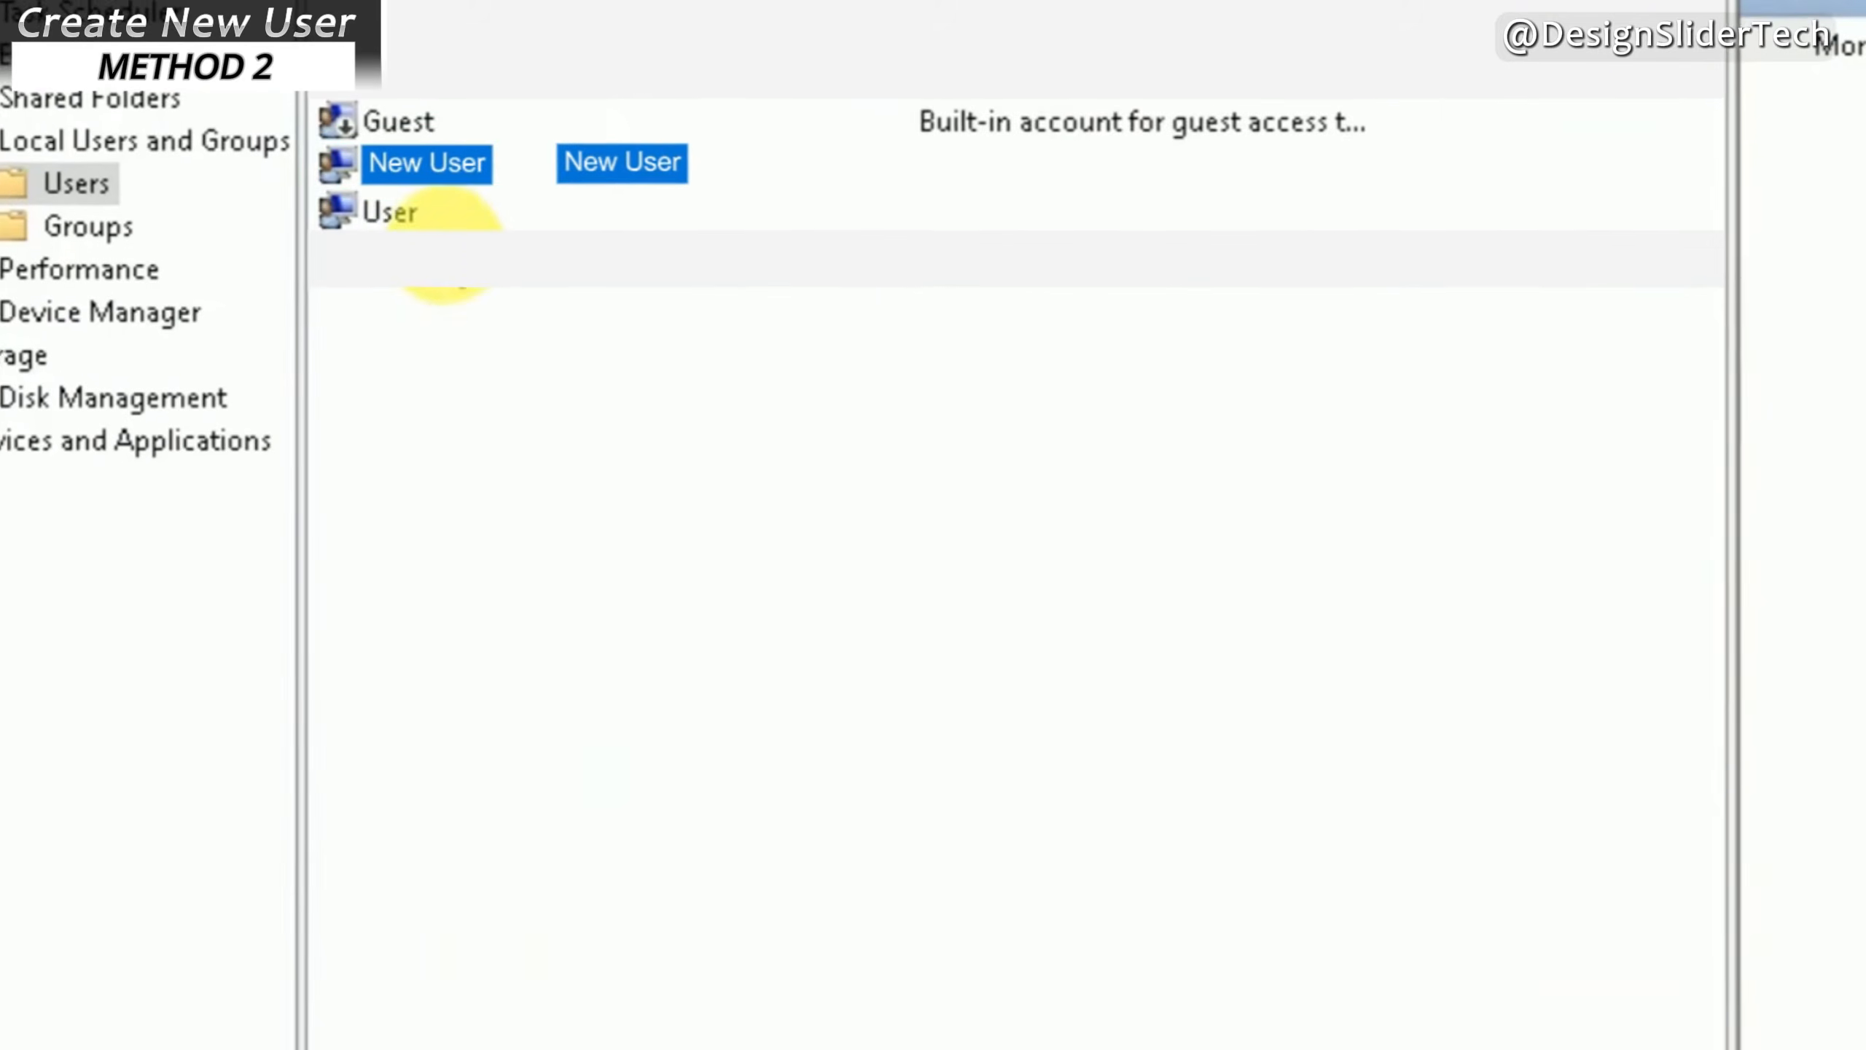
# Add the New User account to the administrators group, checking the group name and applying the membership change
pyautogui.click(467, 185)
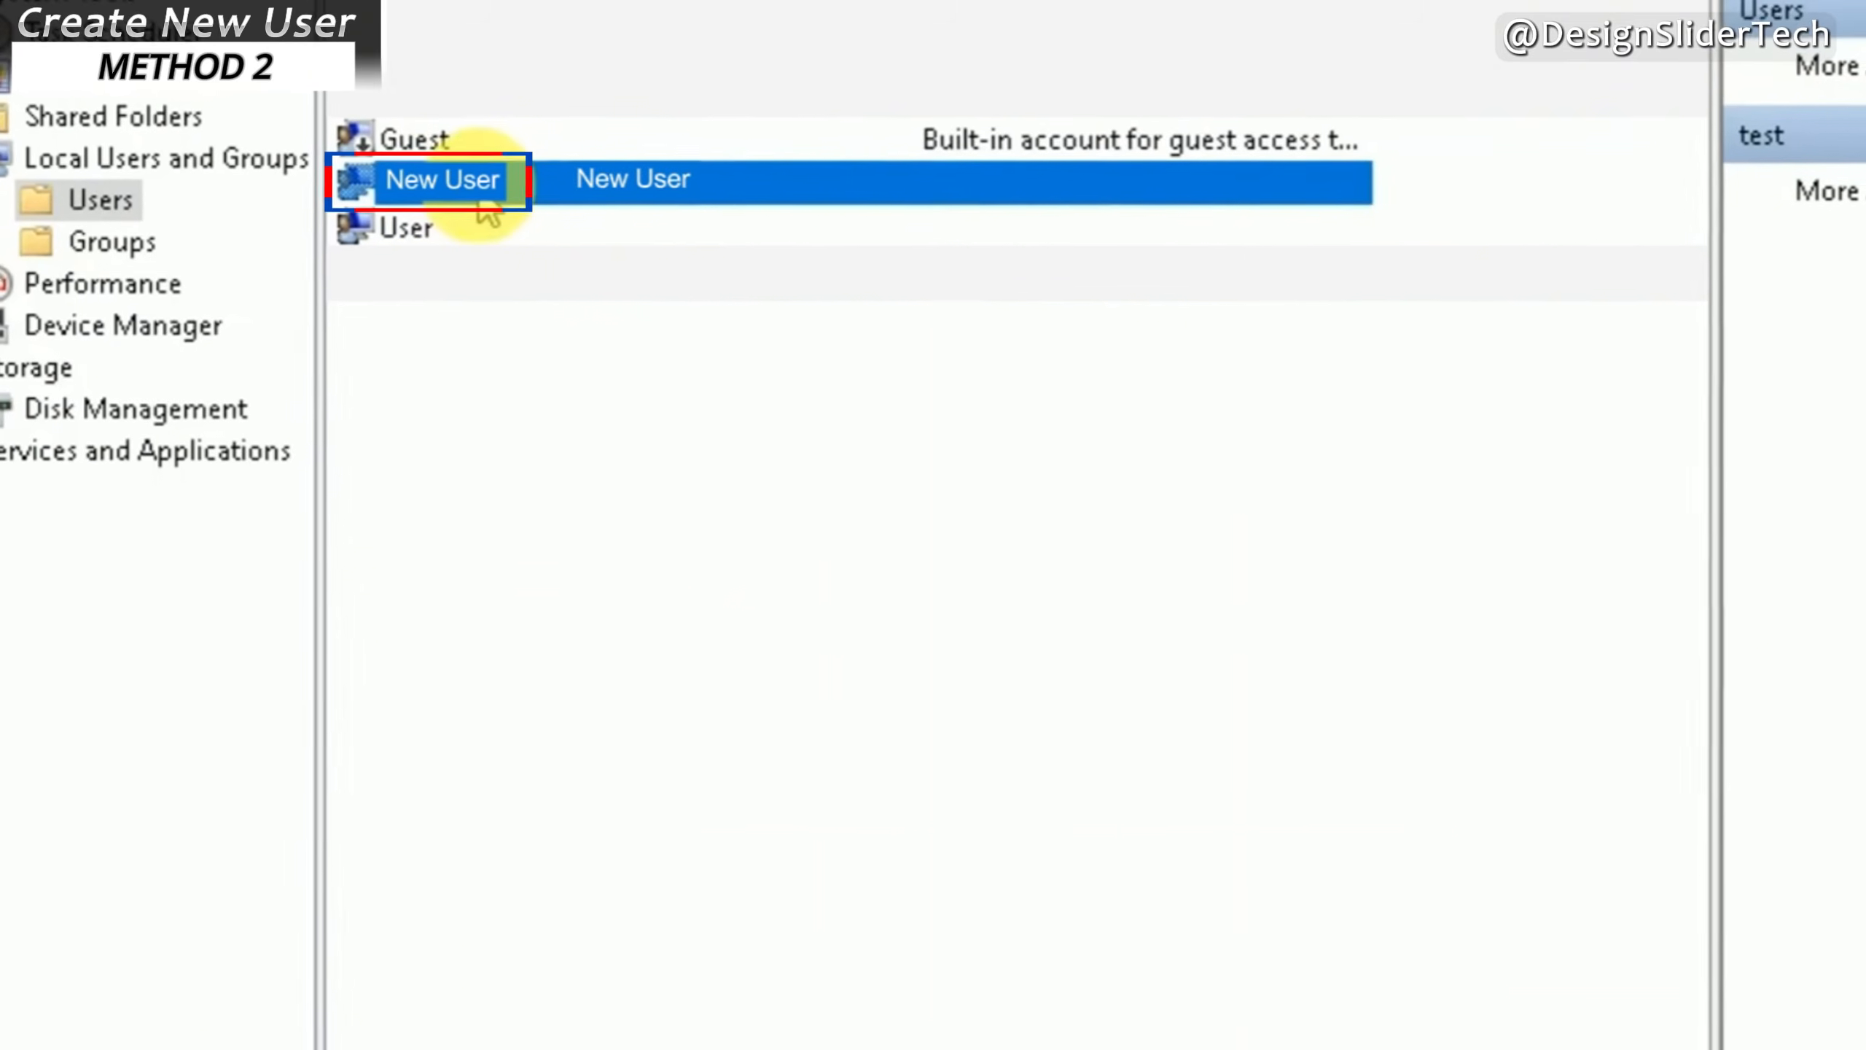
pyautogui.rightClick(485, 202)
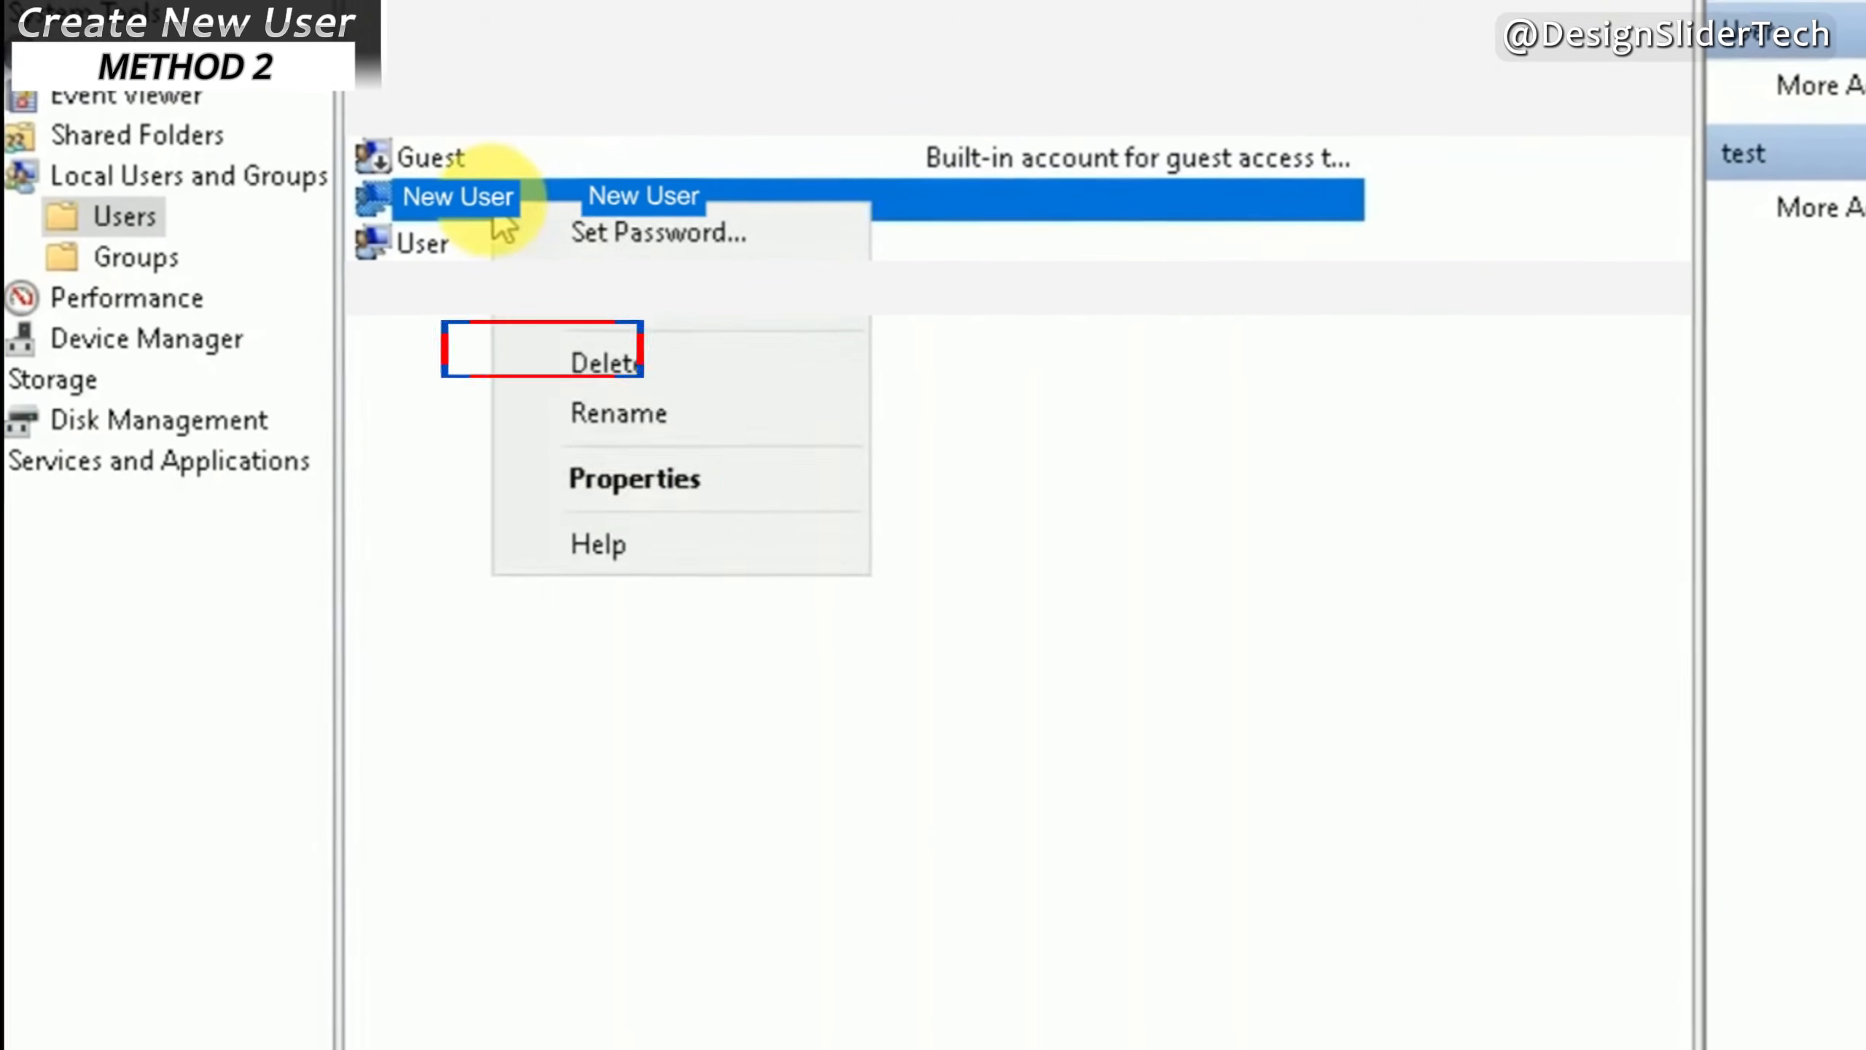
pyautogui.click(618, 484)
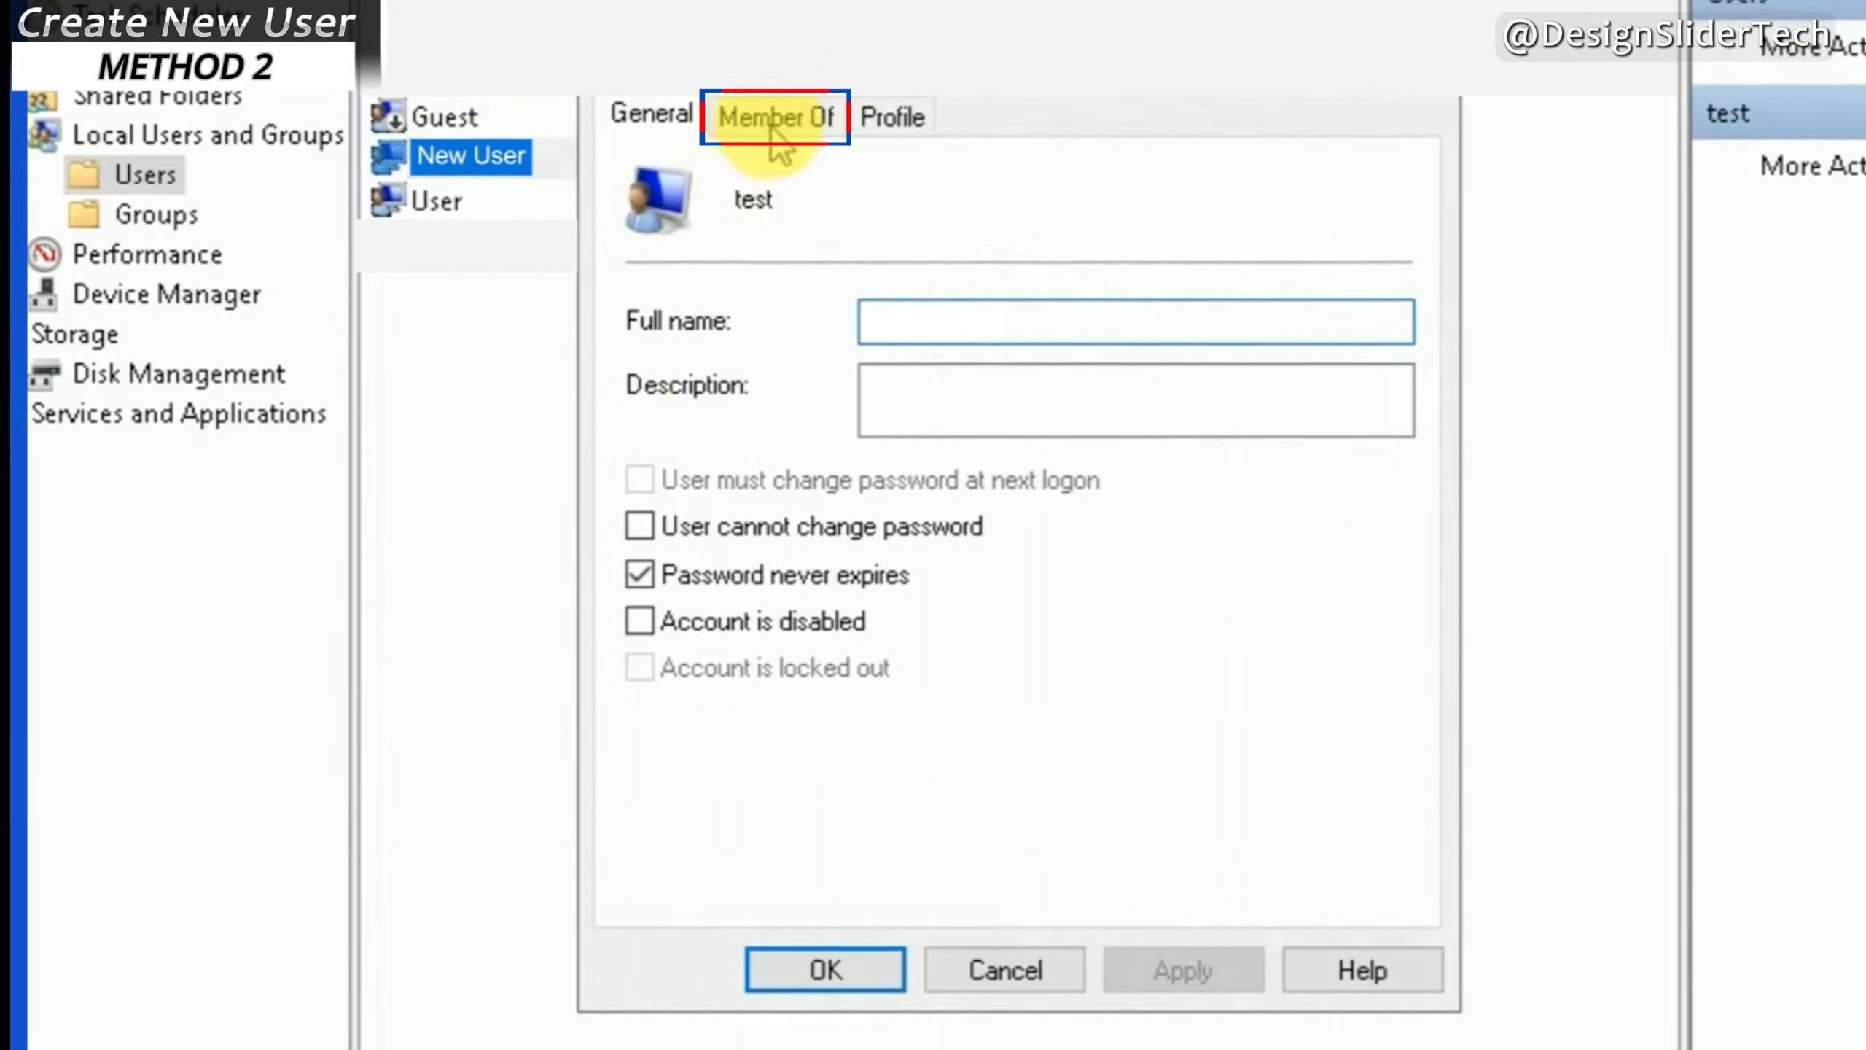
pyautogui.click(808, 114)
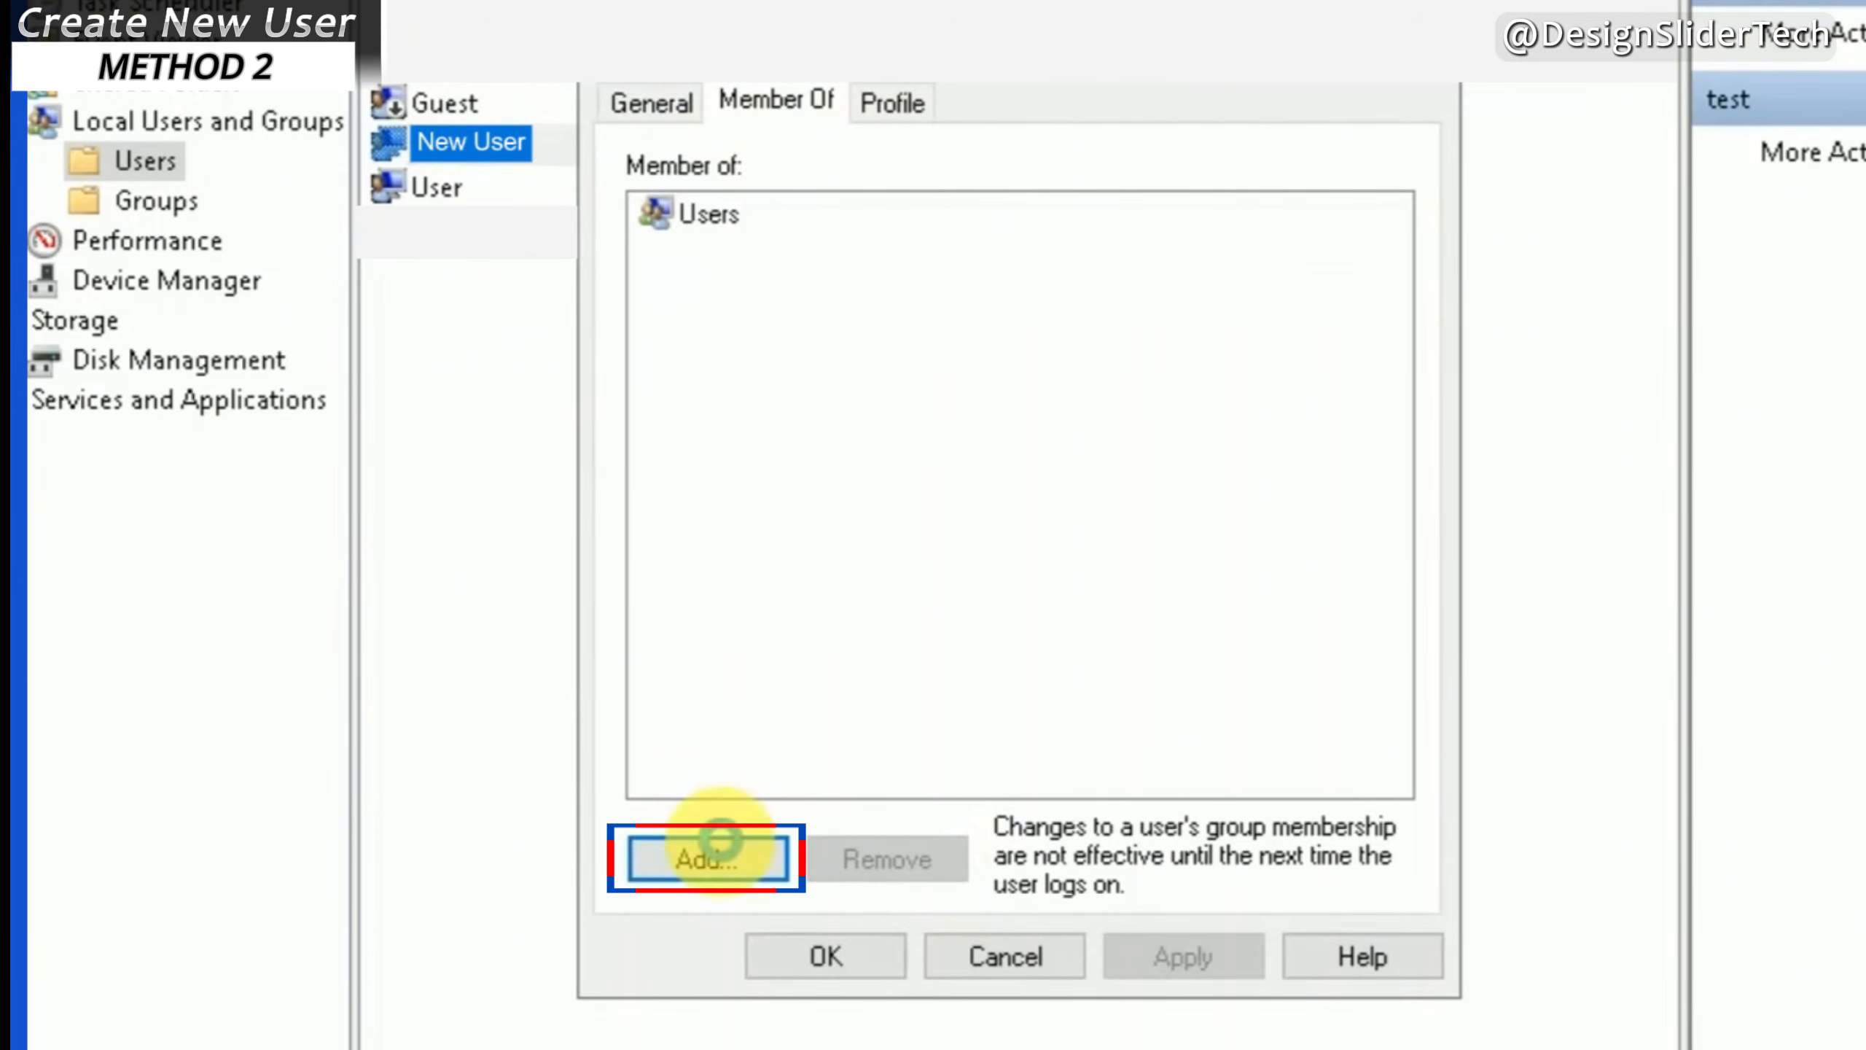
pyautogui.click(716, 849)
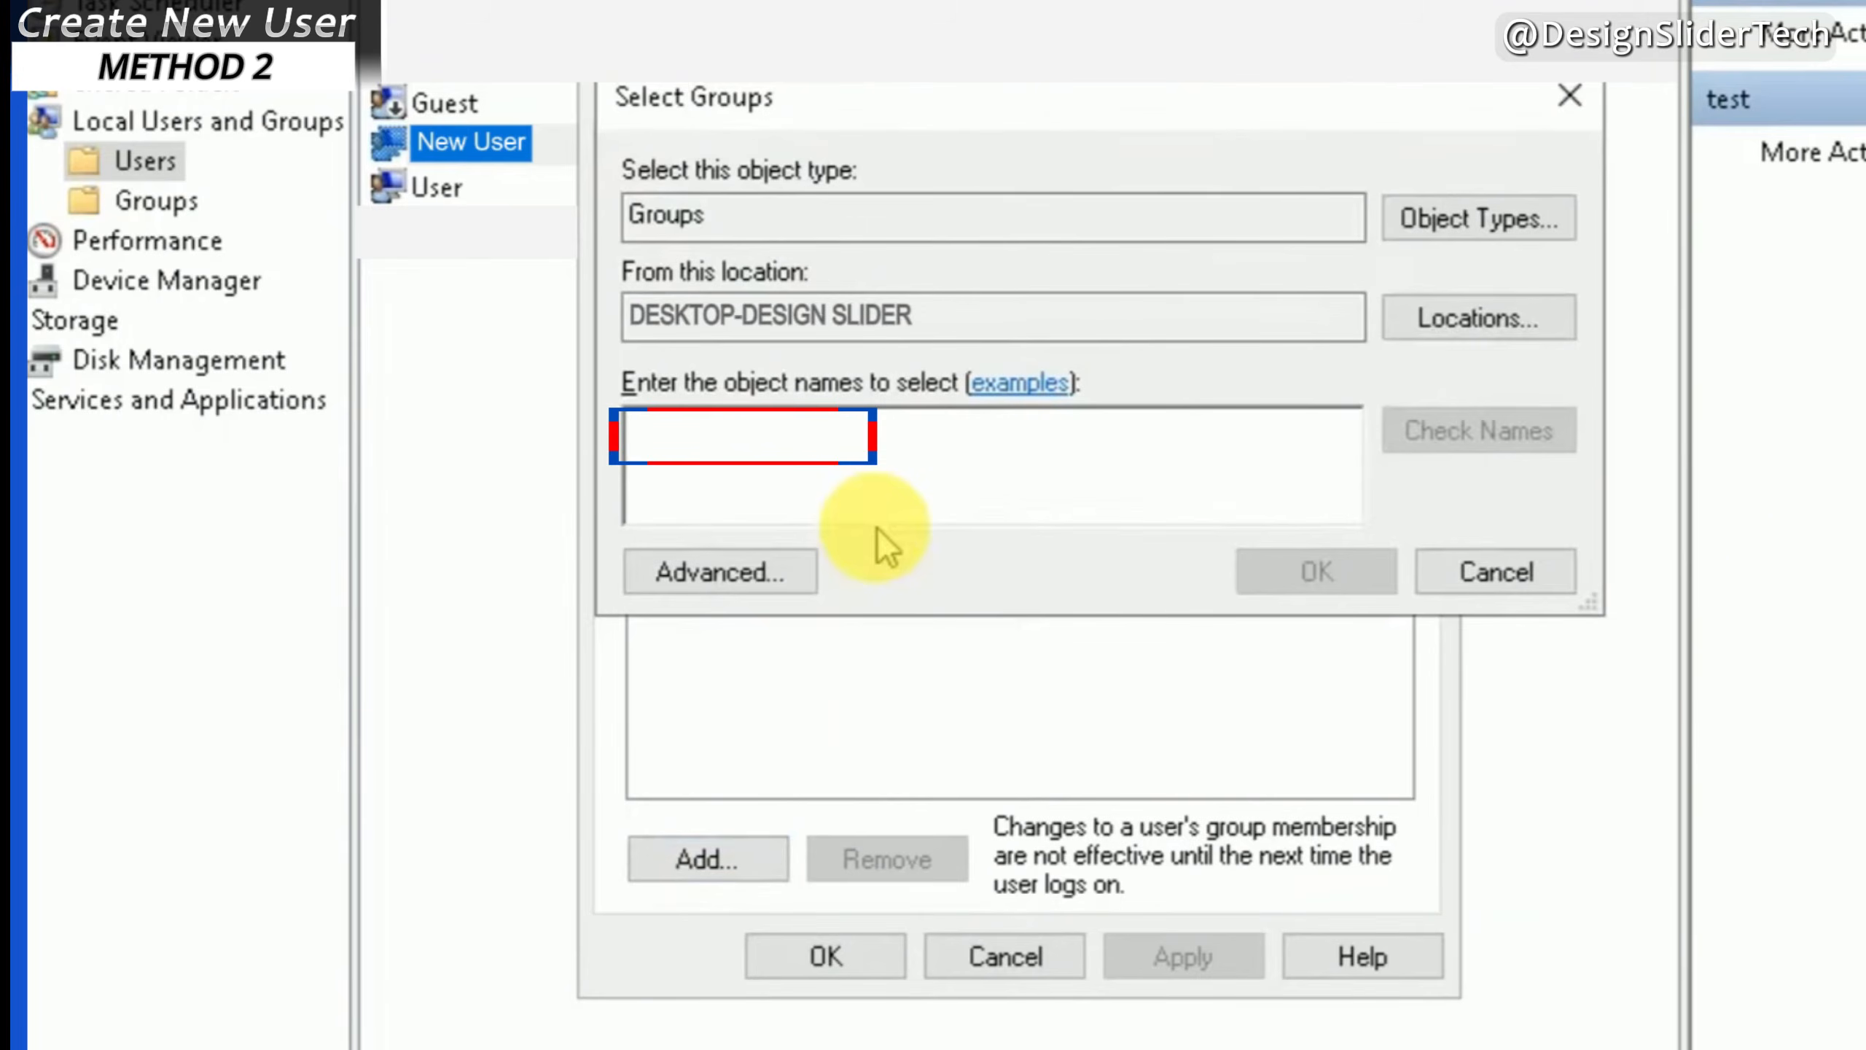
pyautogui.write('administrators')
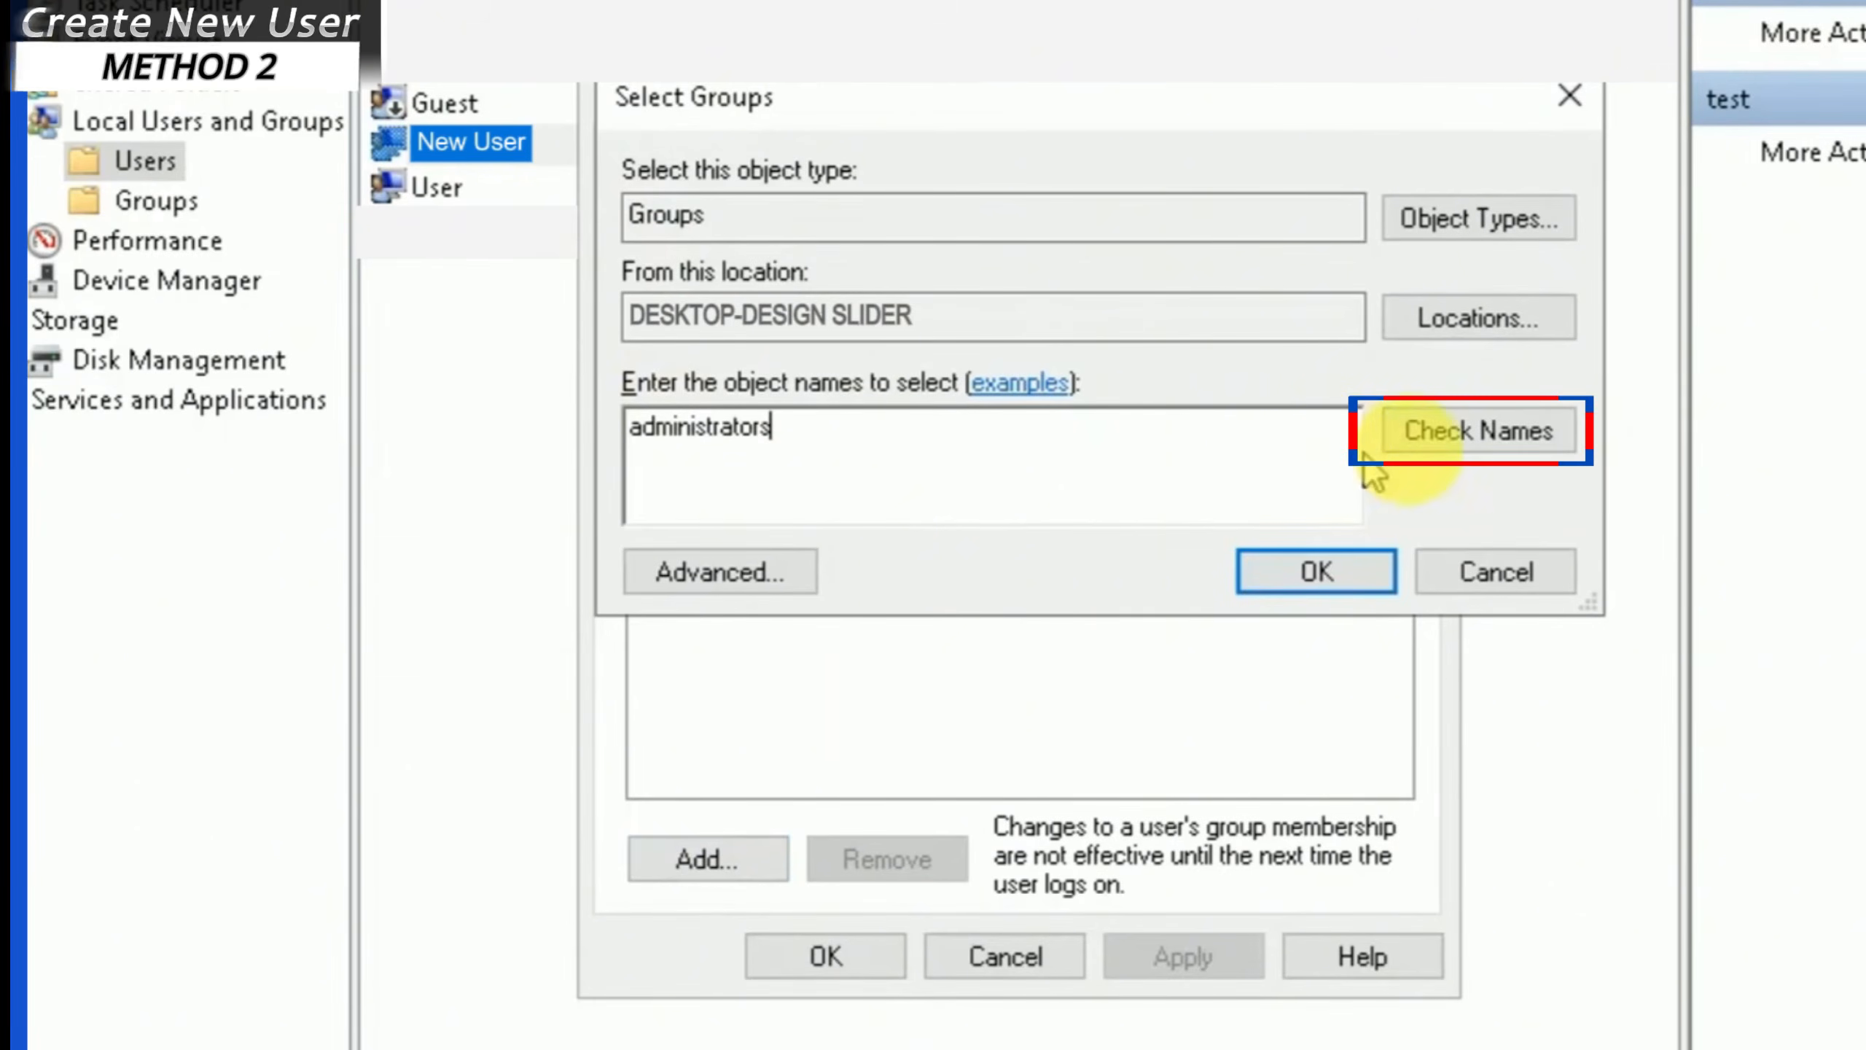
pyautogui.click(1444, 439)
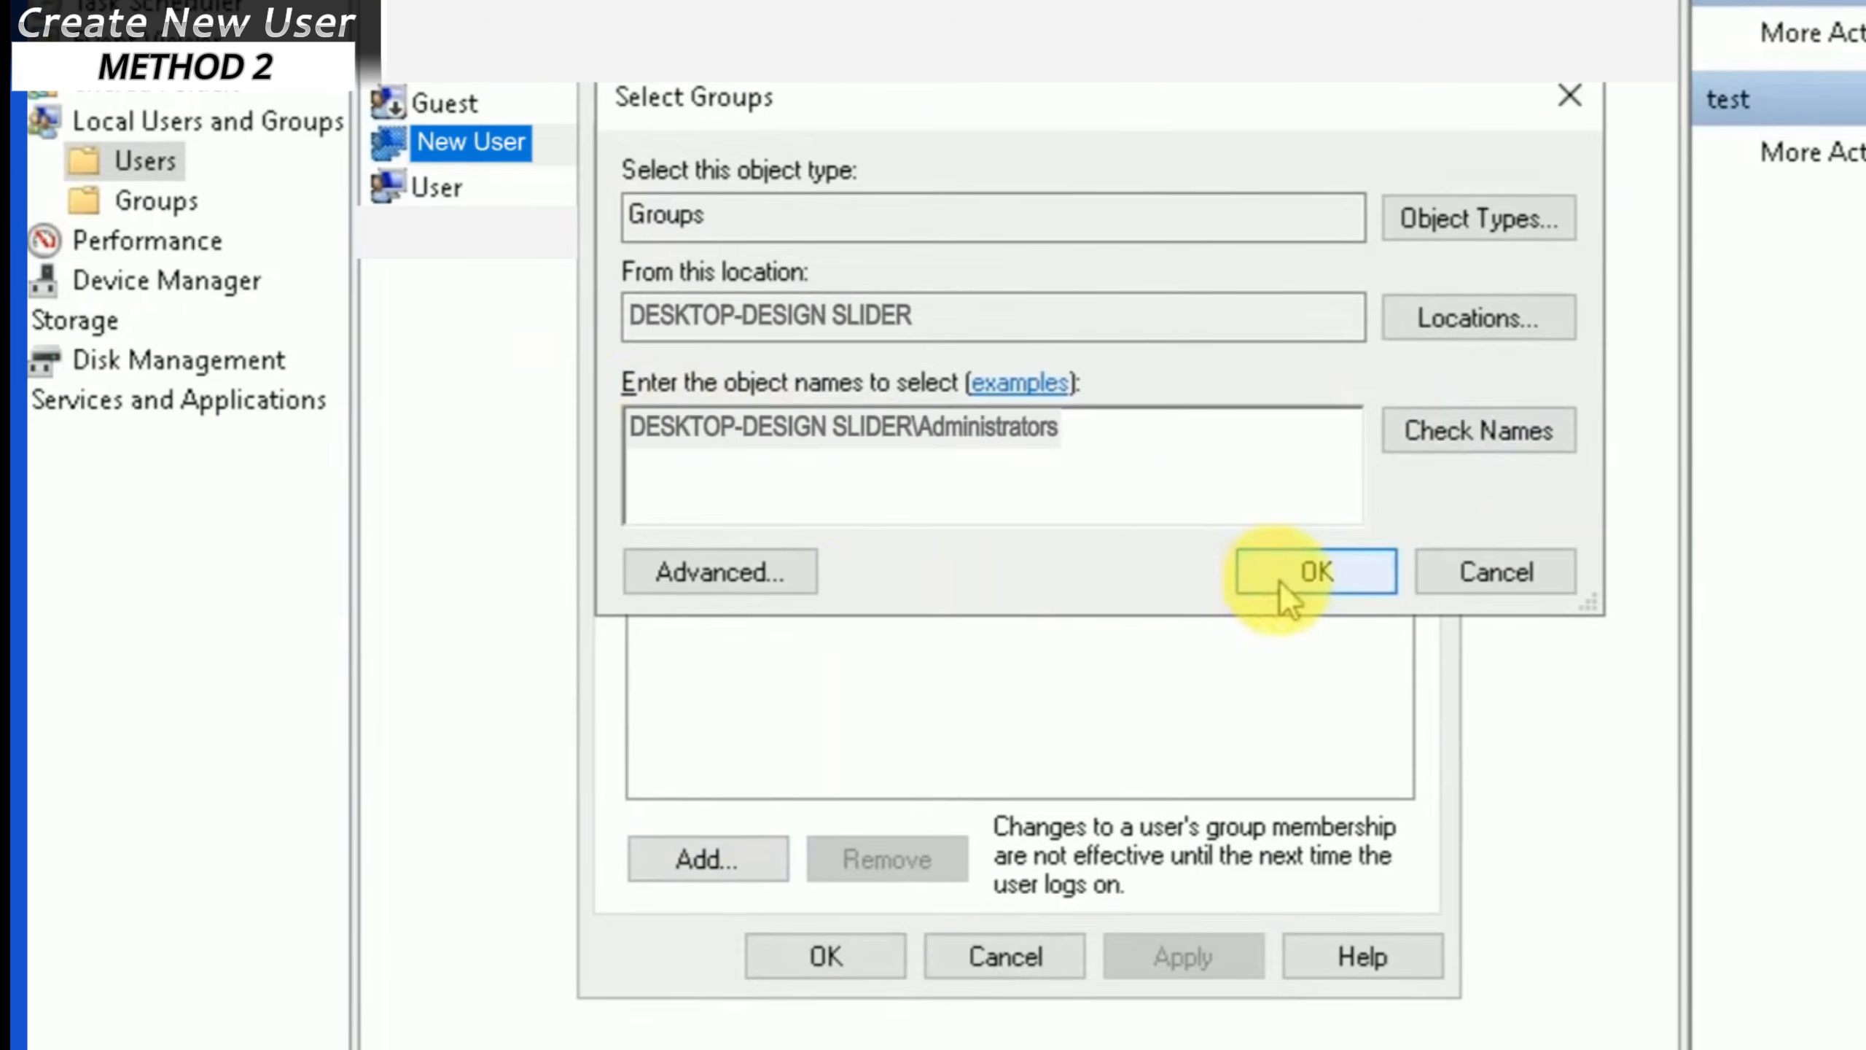
pyautogui.click(1293, 597)
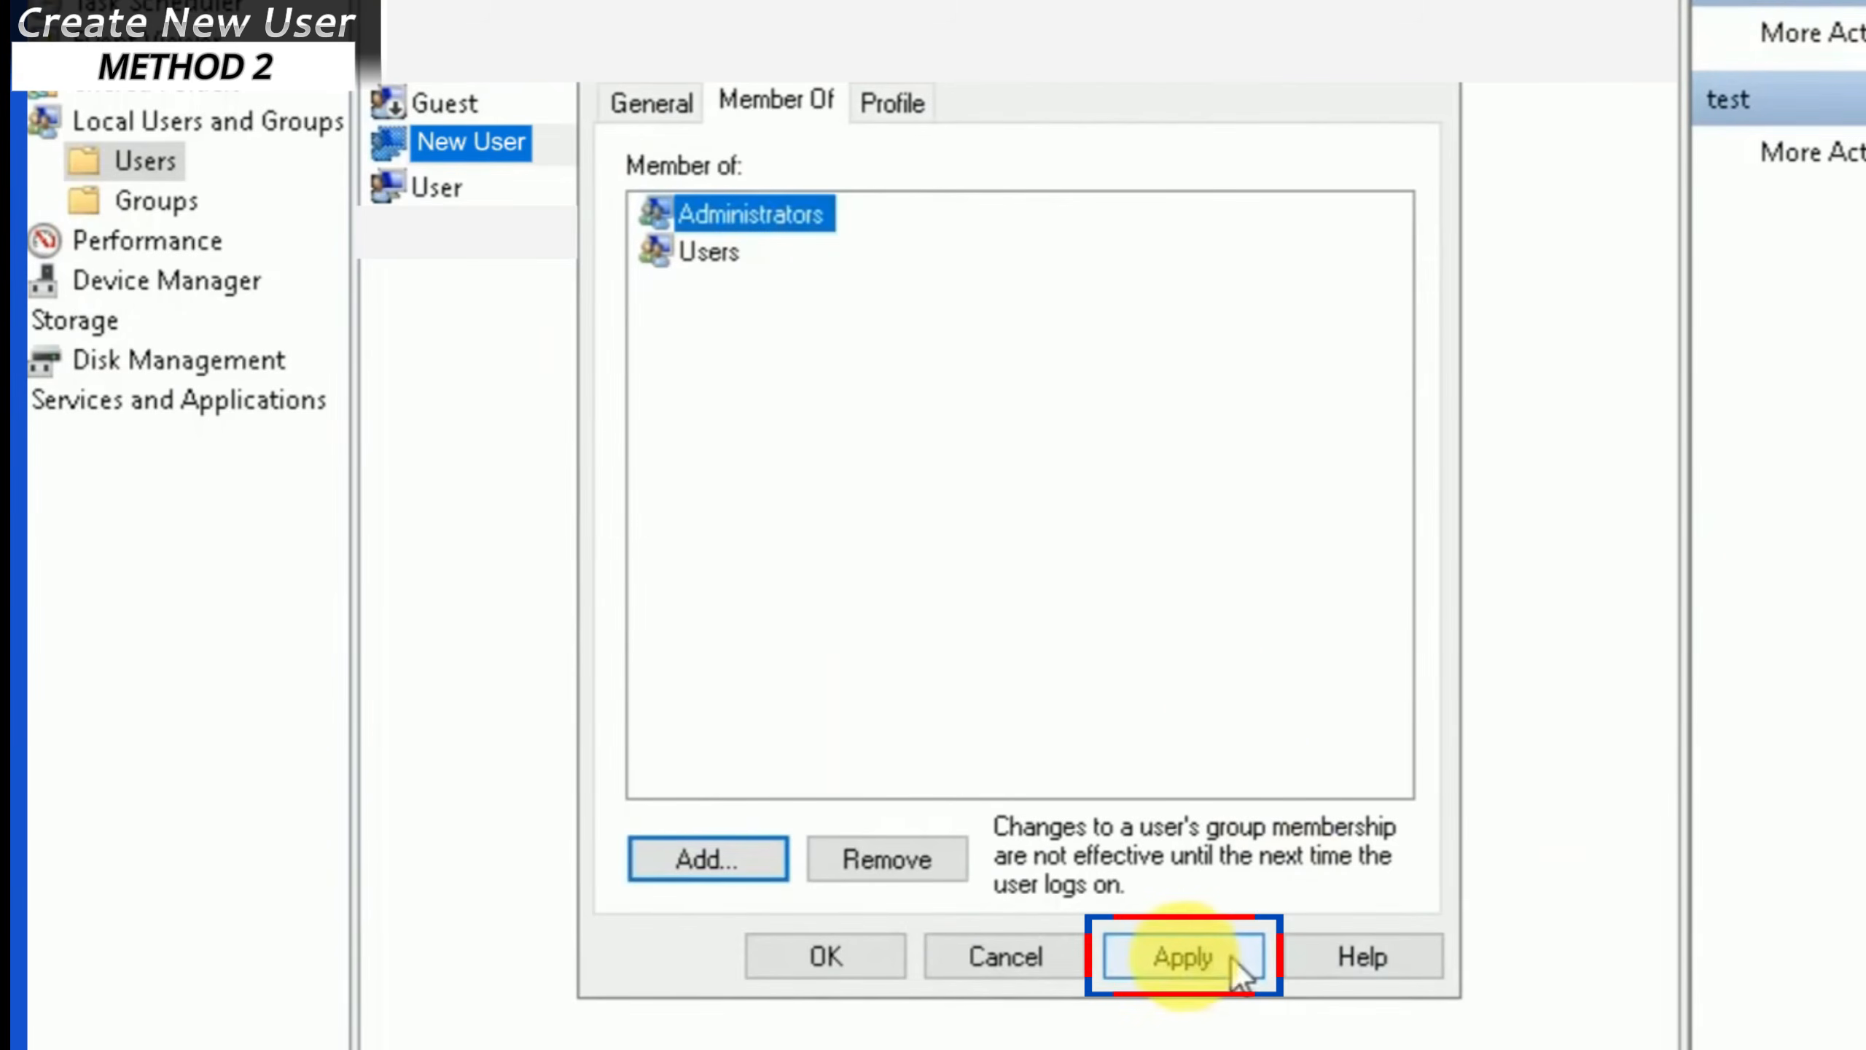
pyautogui.click(1186, 962)
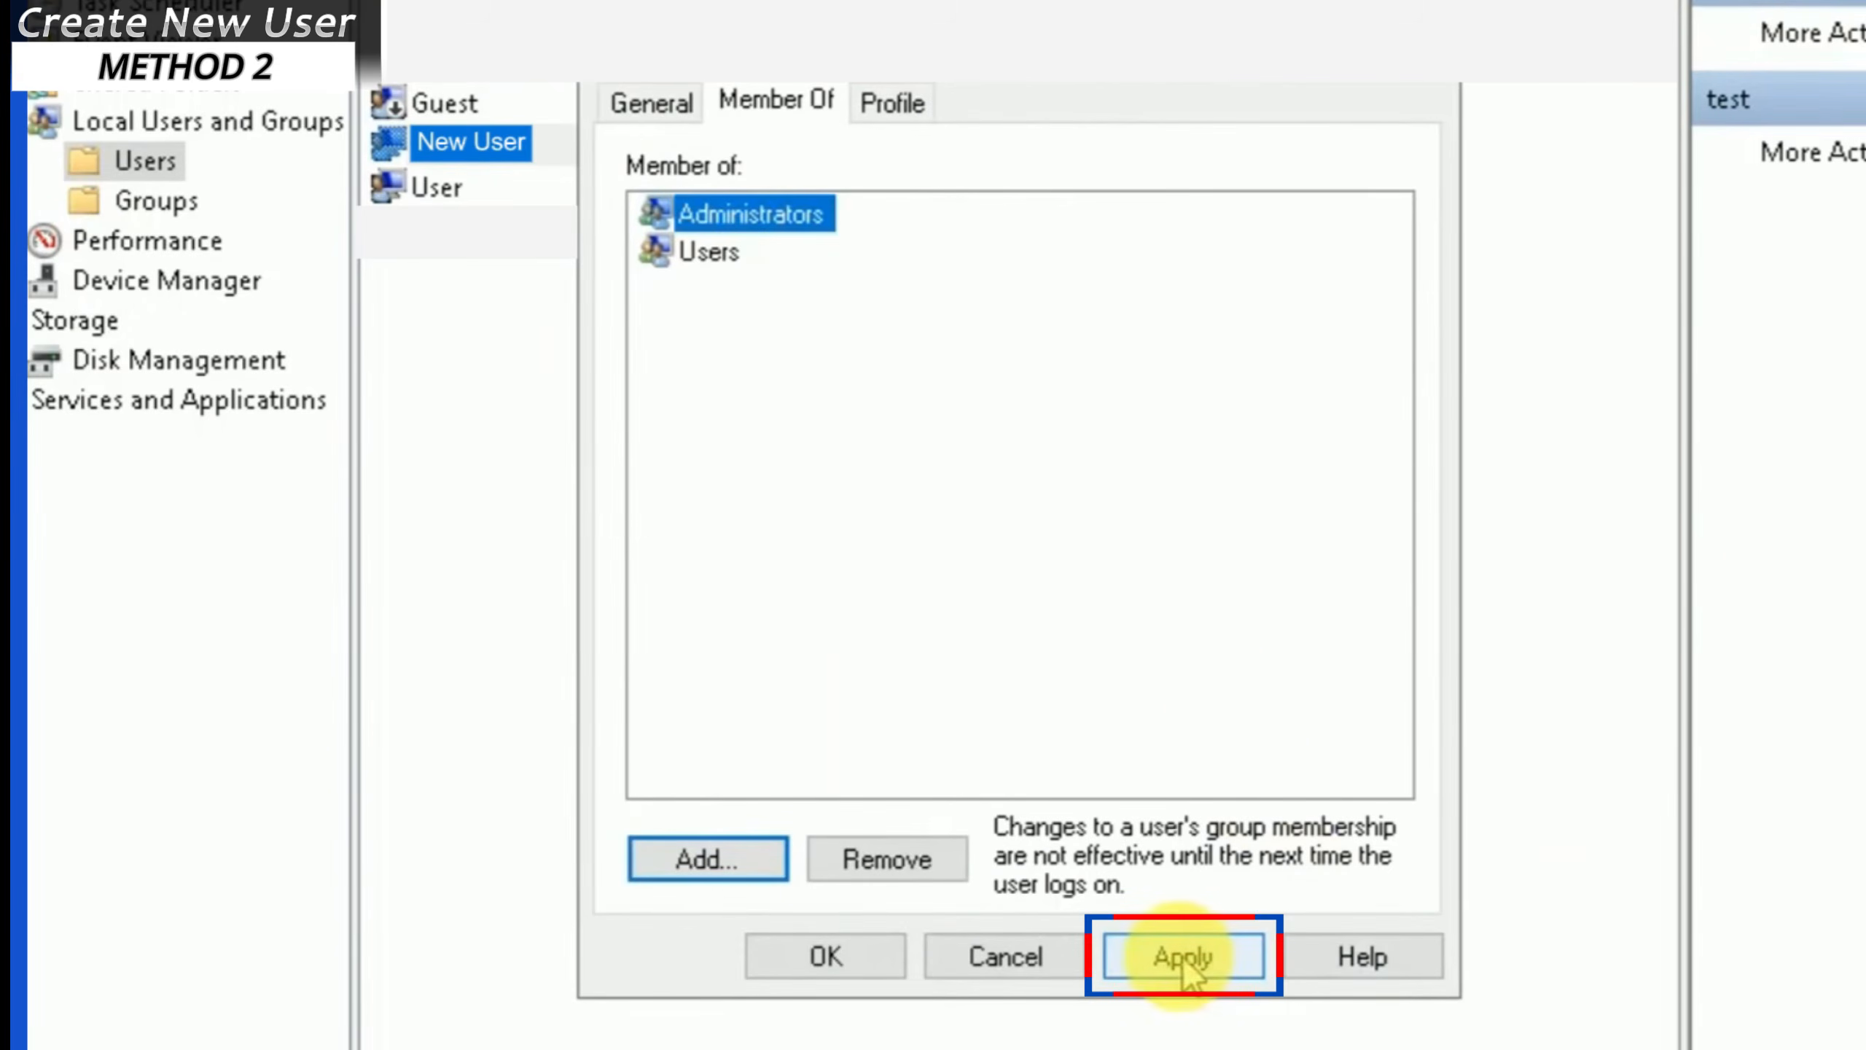
pyautogui.click(826, 970)
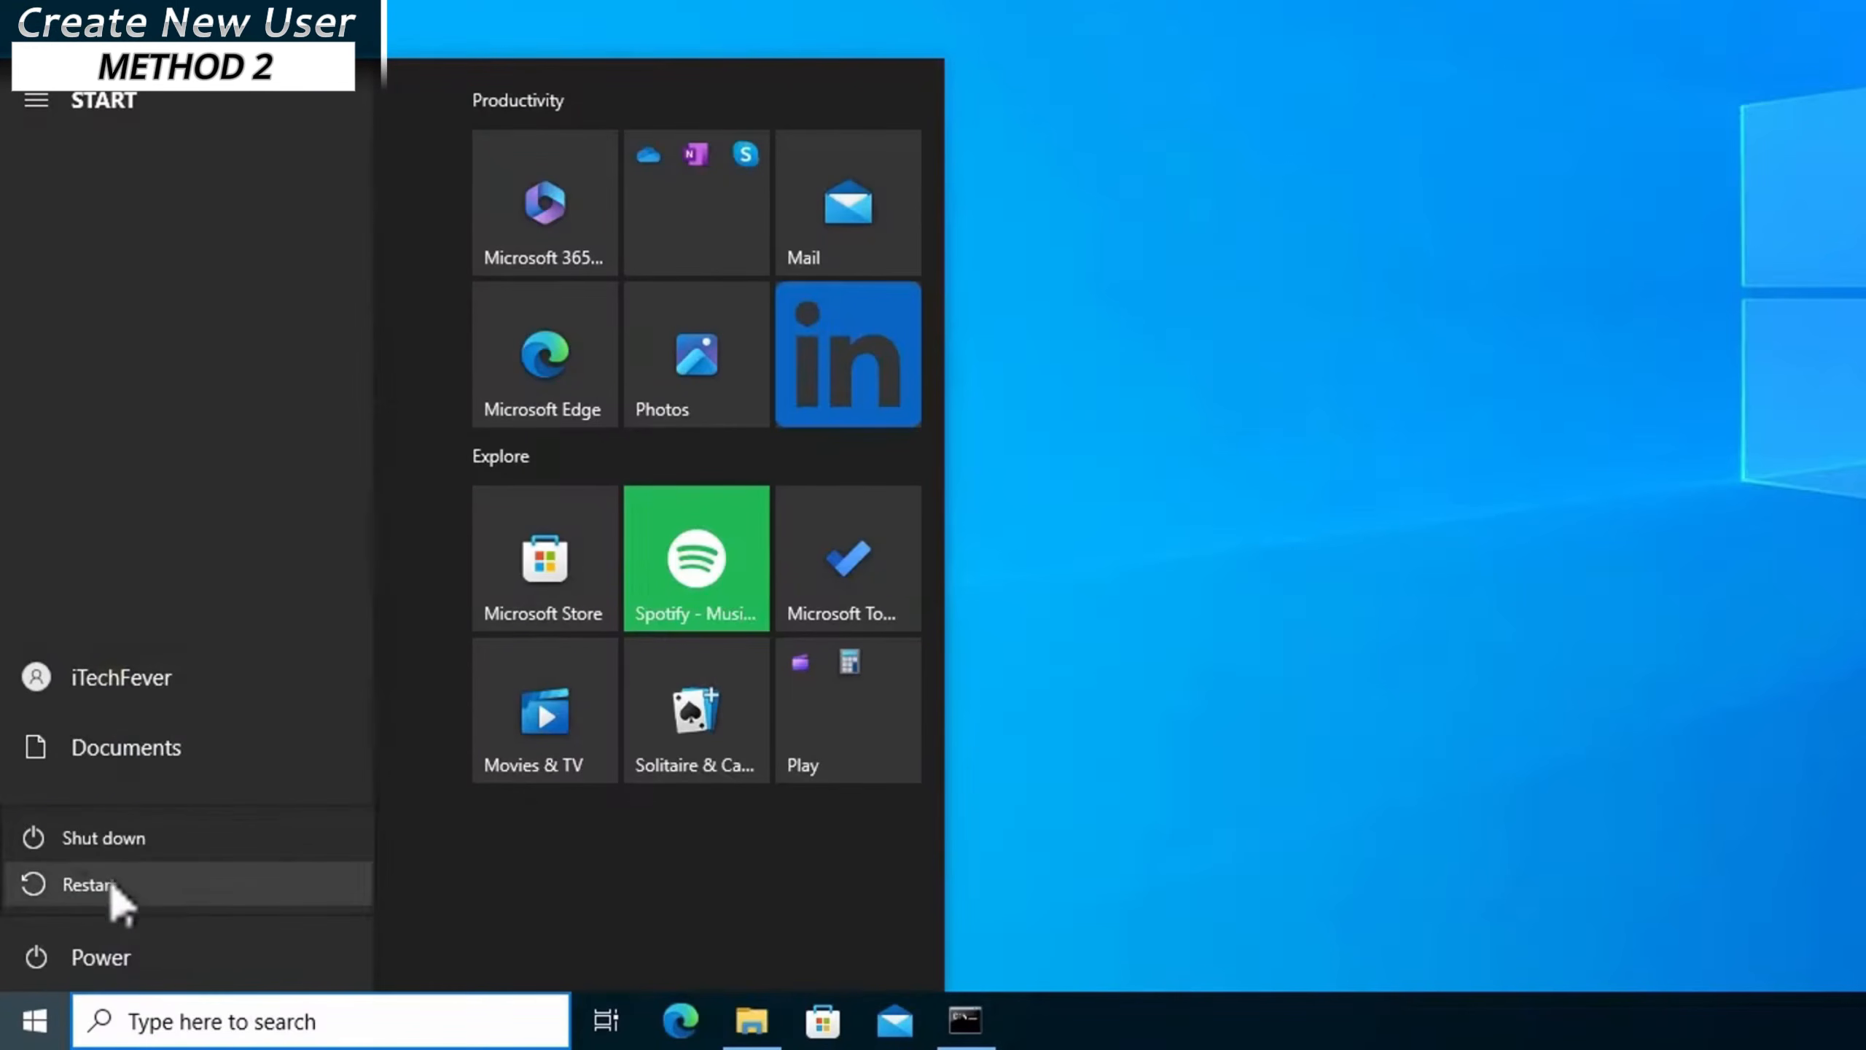
# Restart the PC and sign in to the NewUser account
pyautogui.click(178, 895)
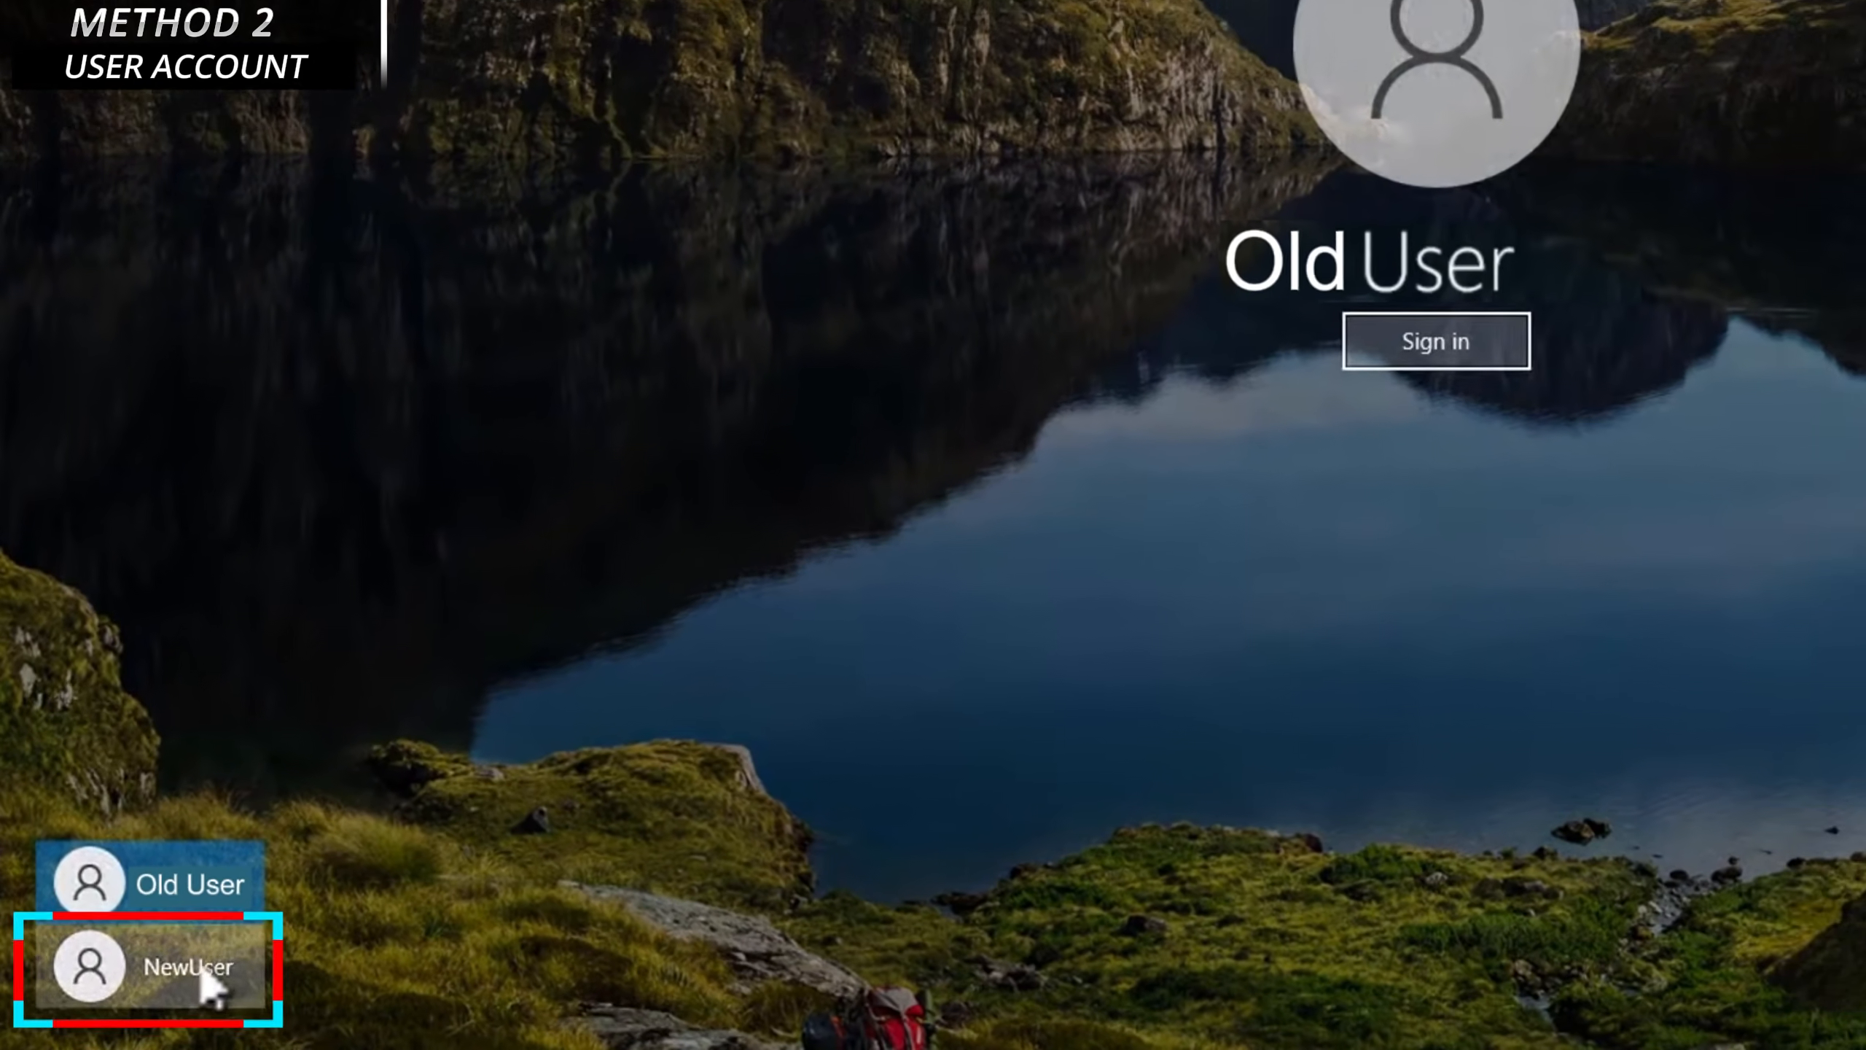
pyautogui.click(193, 962)
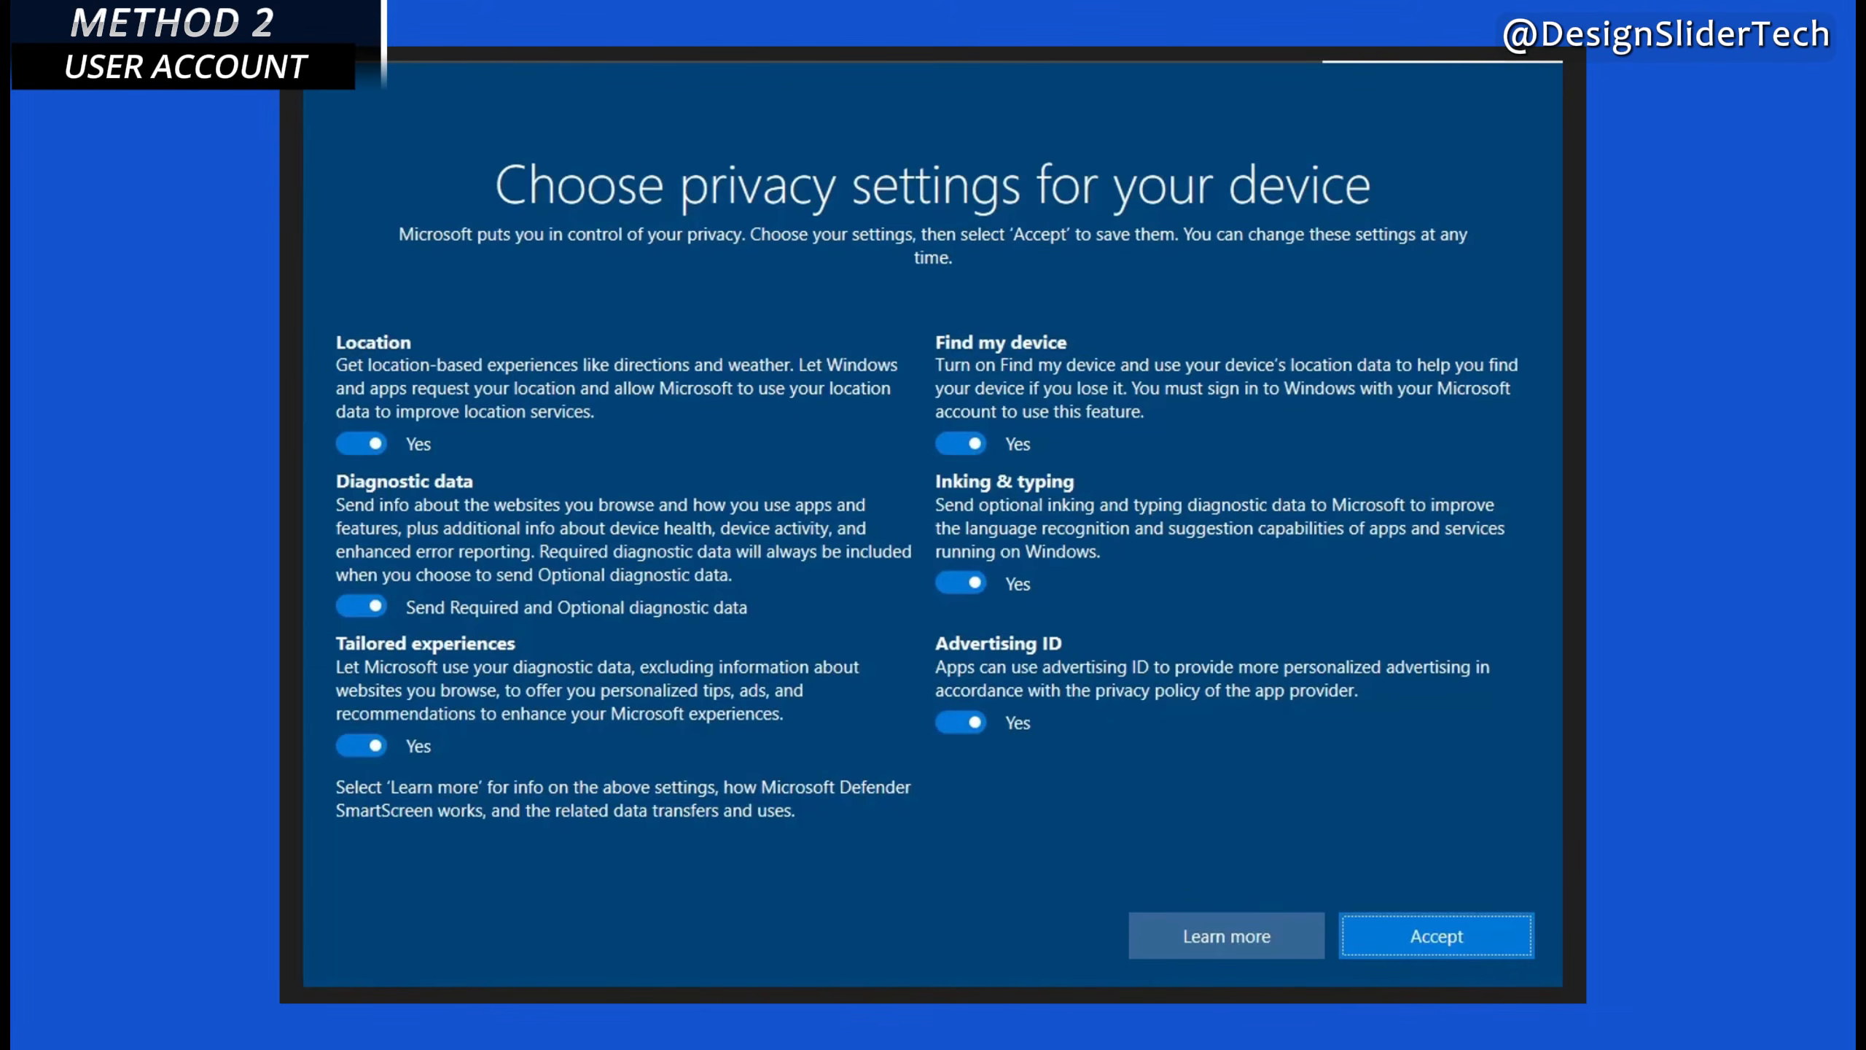
# Accept the default privacy settings and finish the Microsoft Edge welcome without syncing data, disallowing browsing data import and personalization
pyautogui.click(1453, 950)
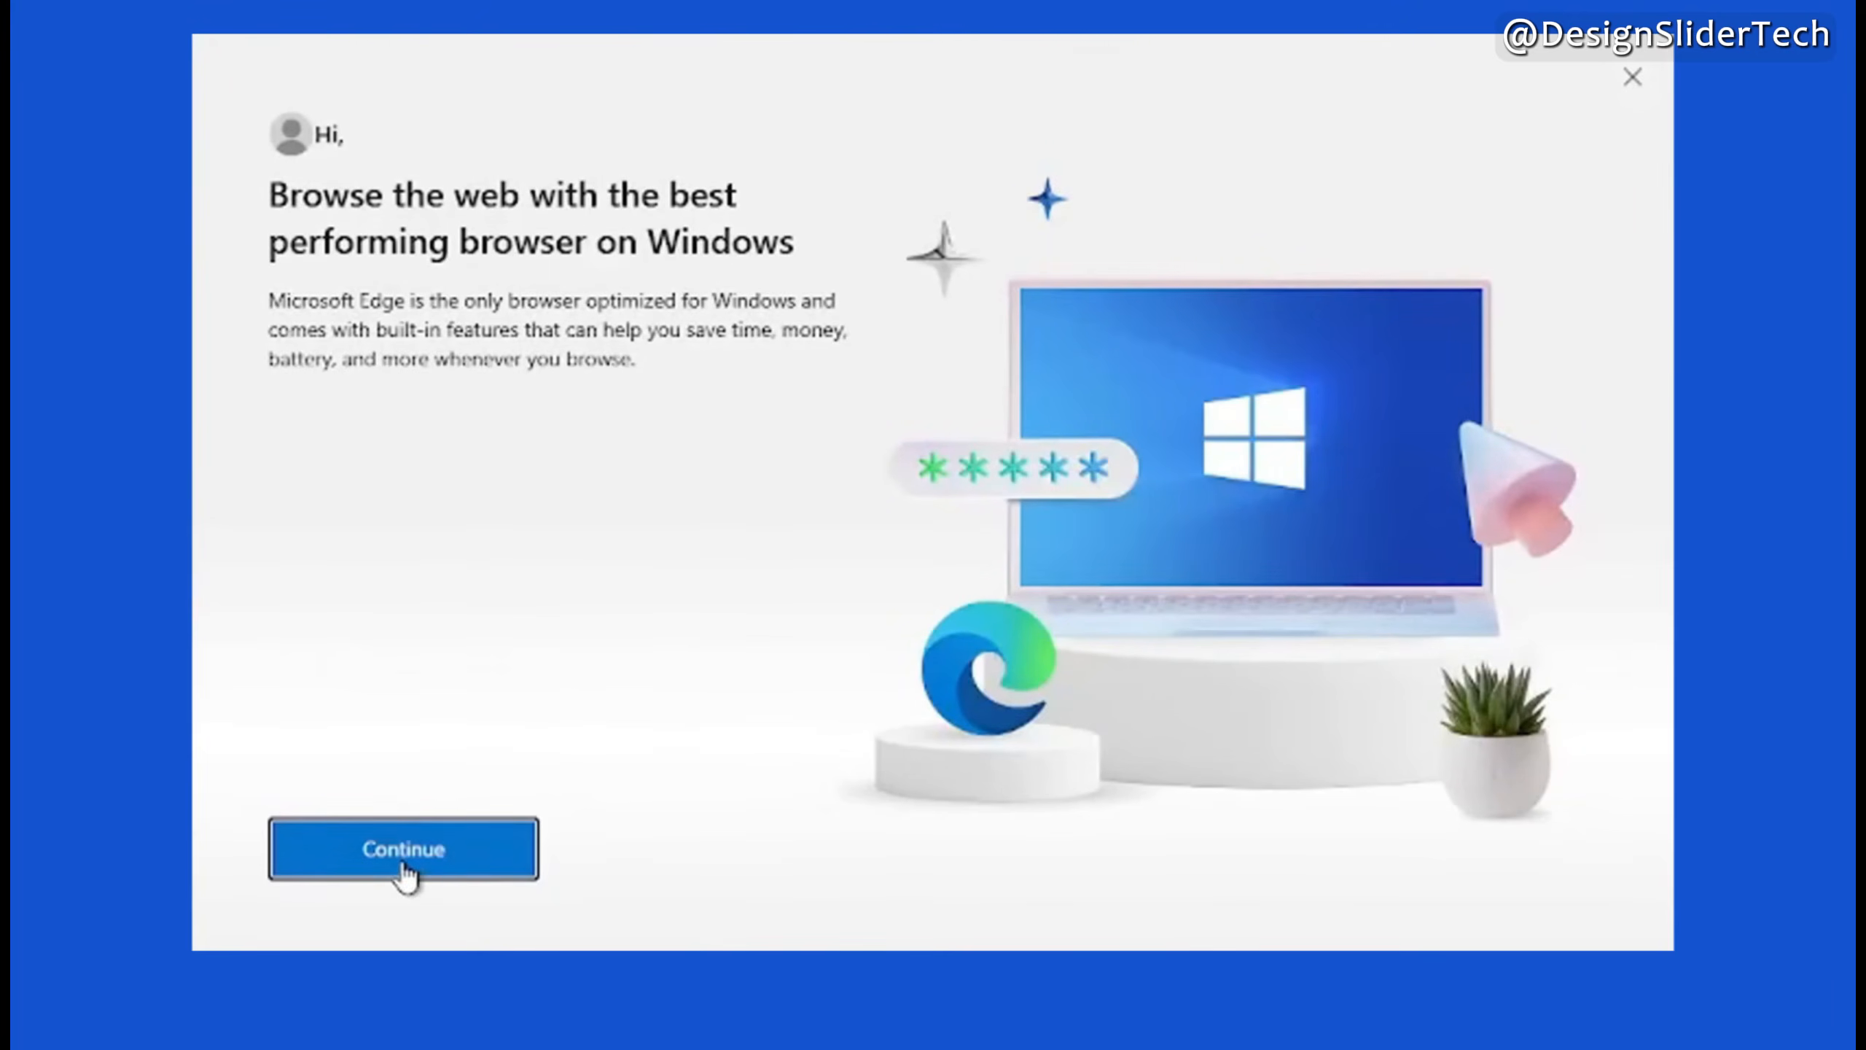
pyautogui.click(403, 866)
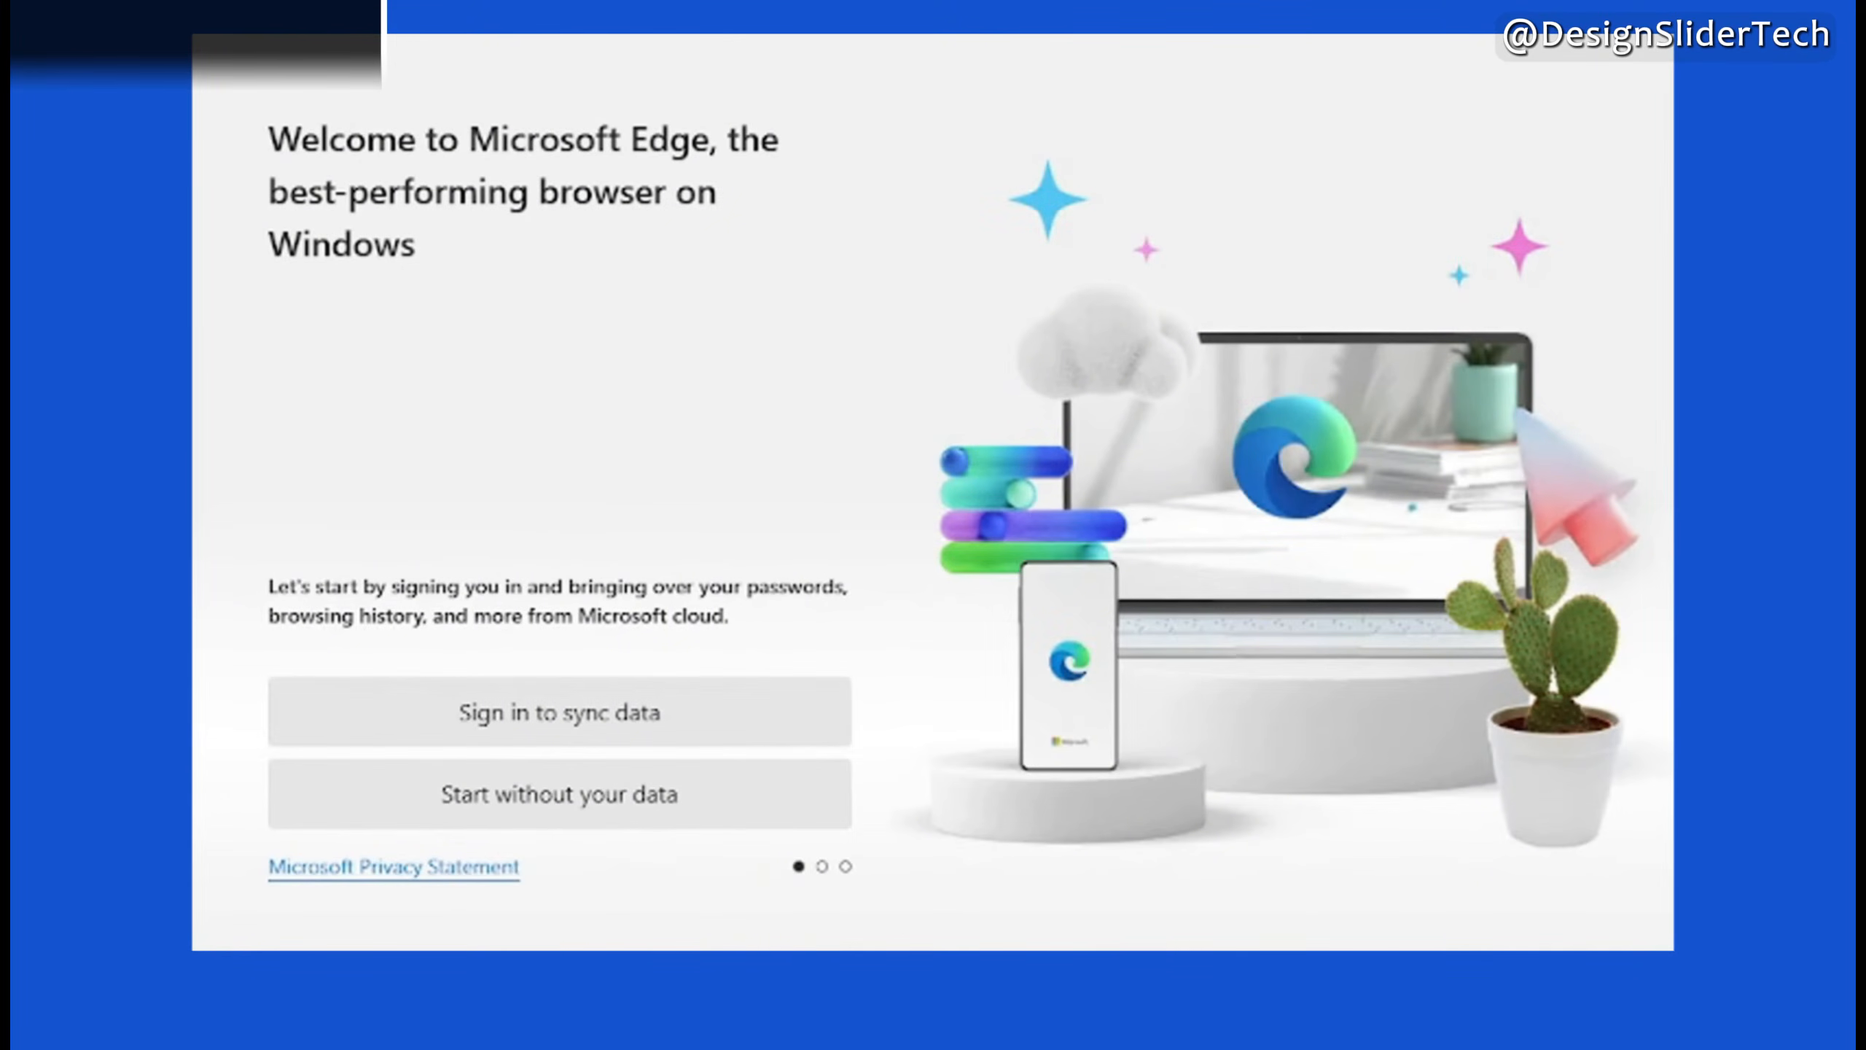
pyautogui.click(556, 815)
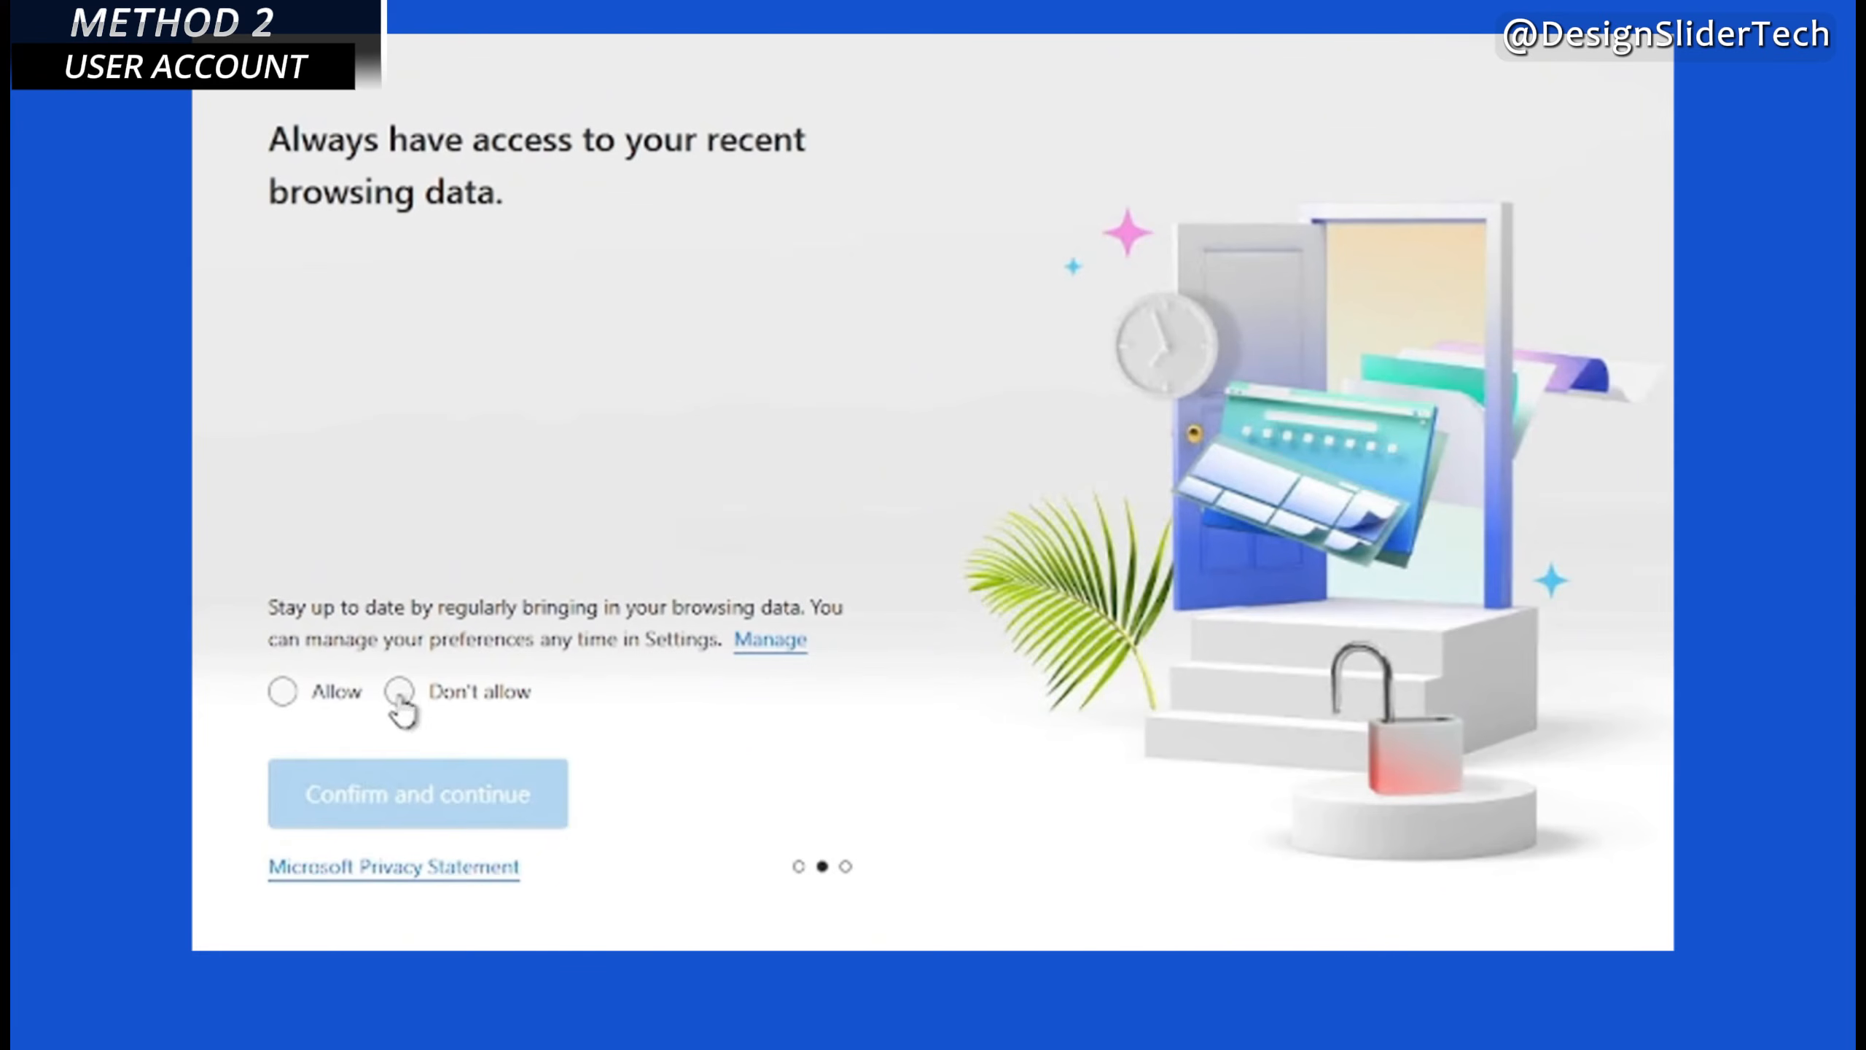
pyautogui.click(398, 693)
pyautogui.click(420, 816)
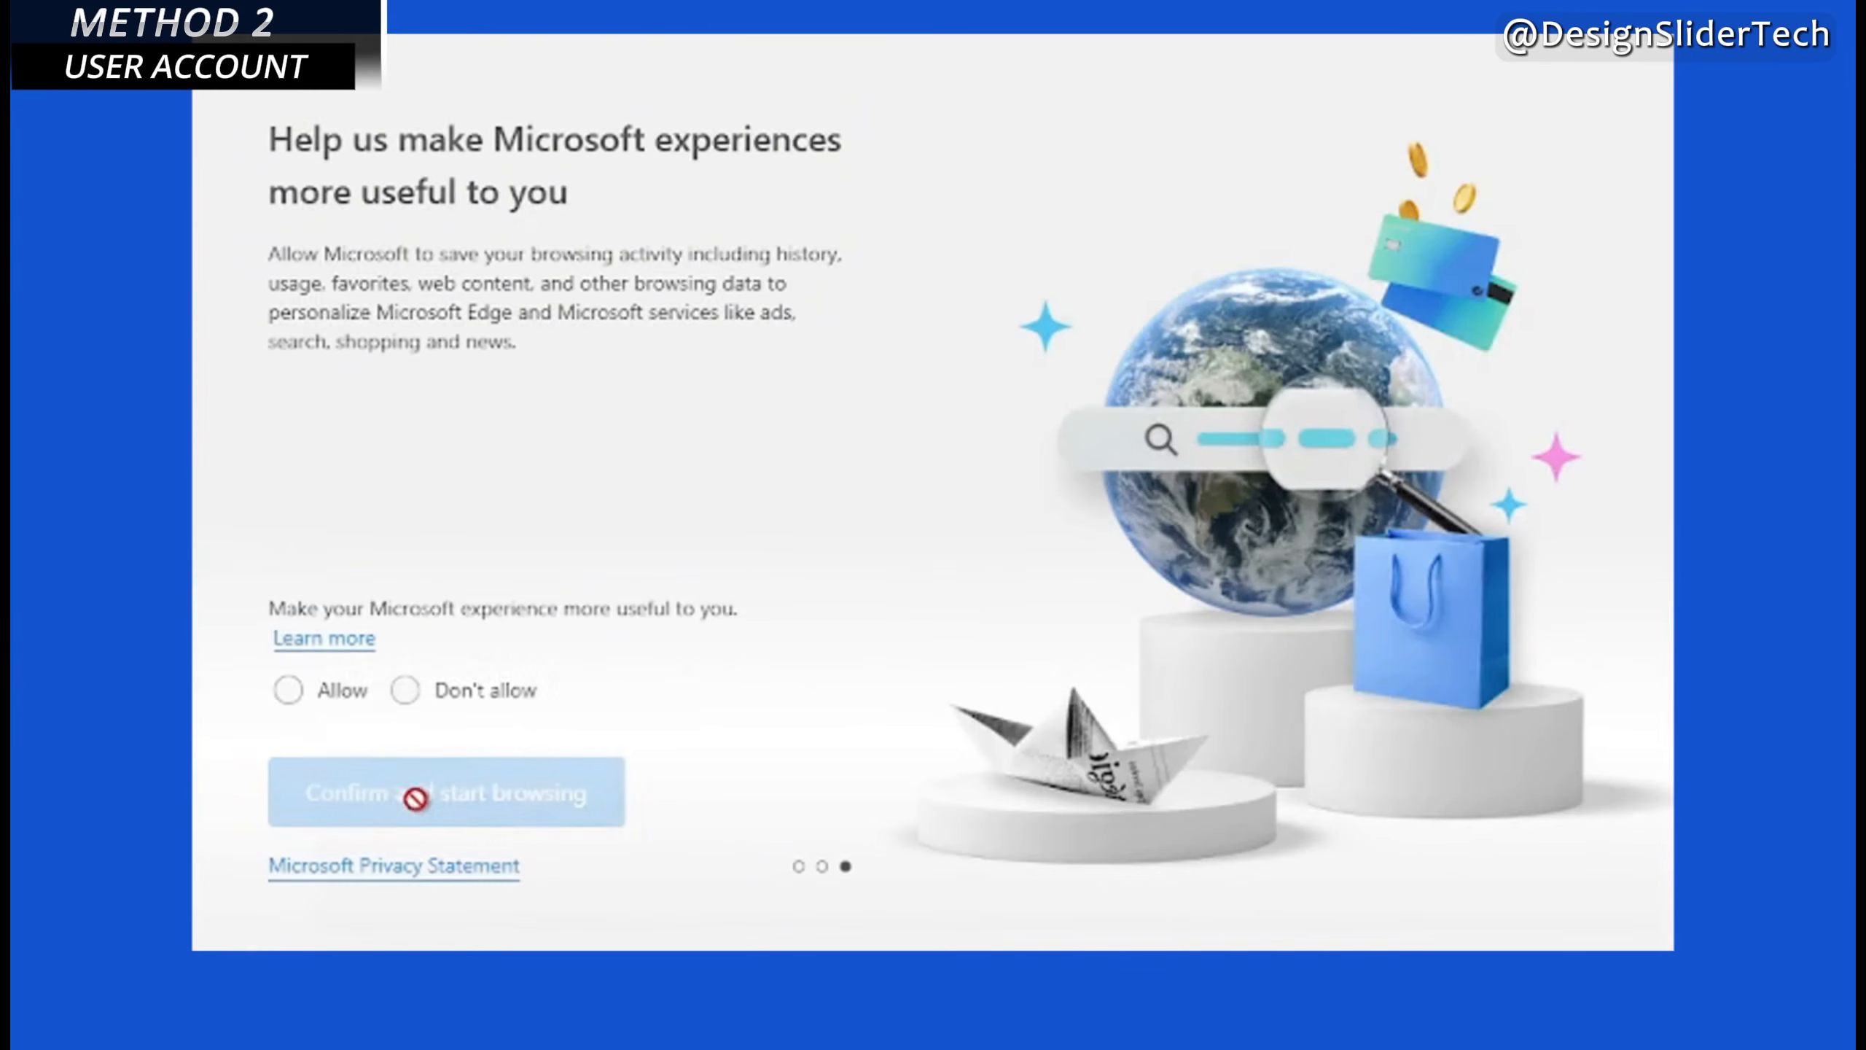
pyautogui.click(404, 691)
pyautogui.click(439, 808)
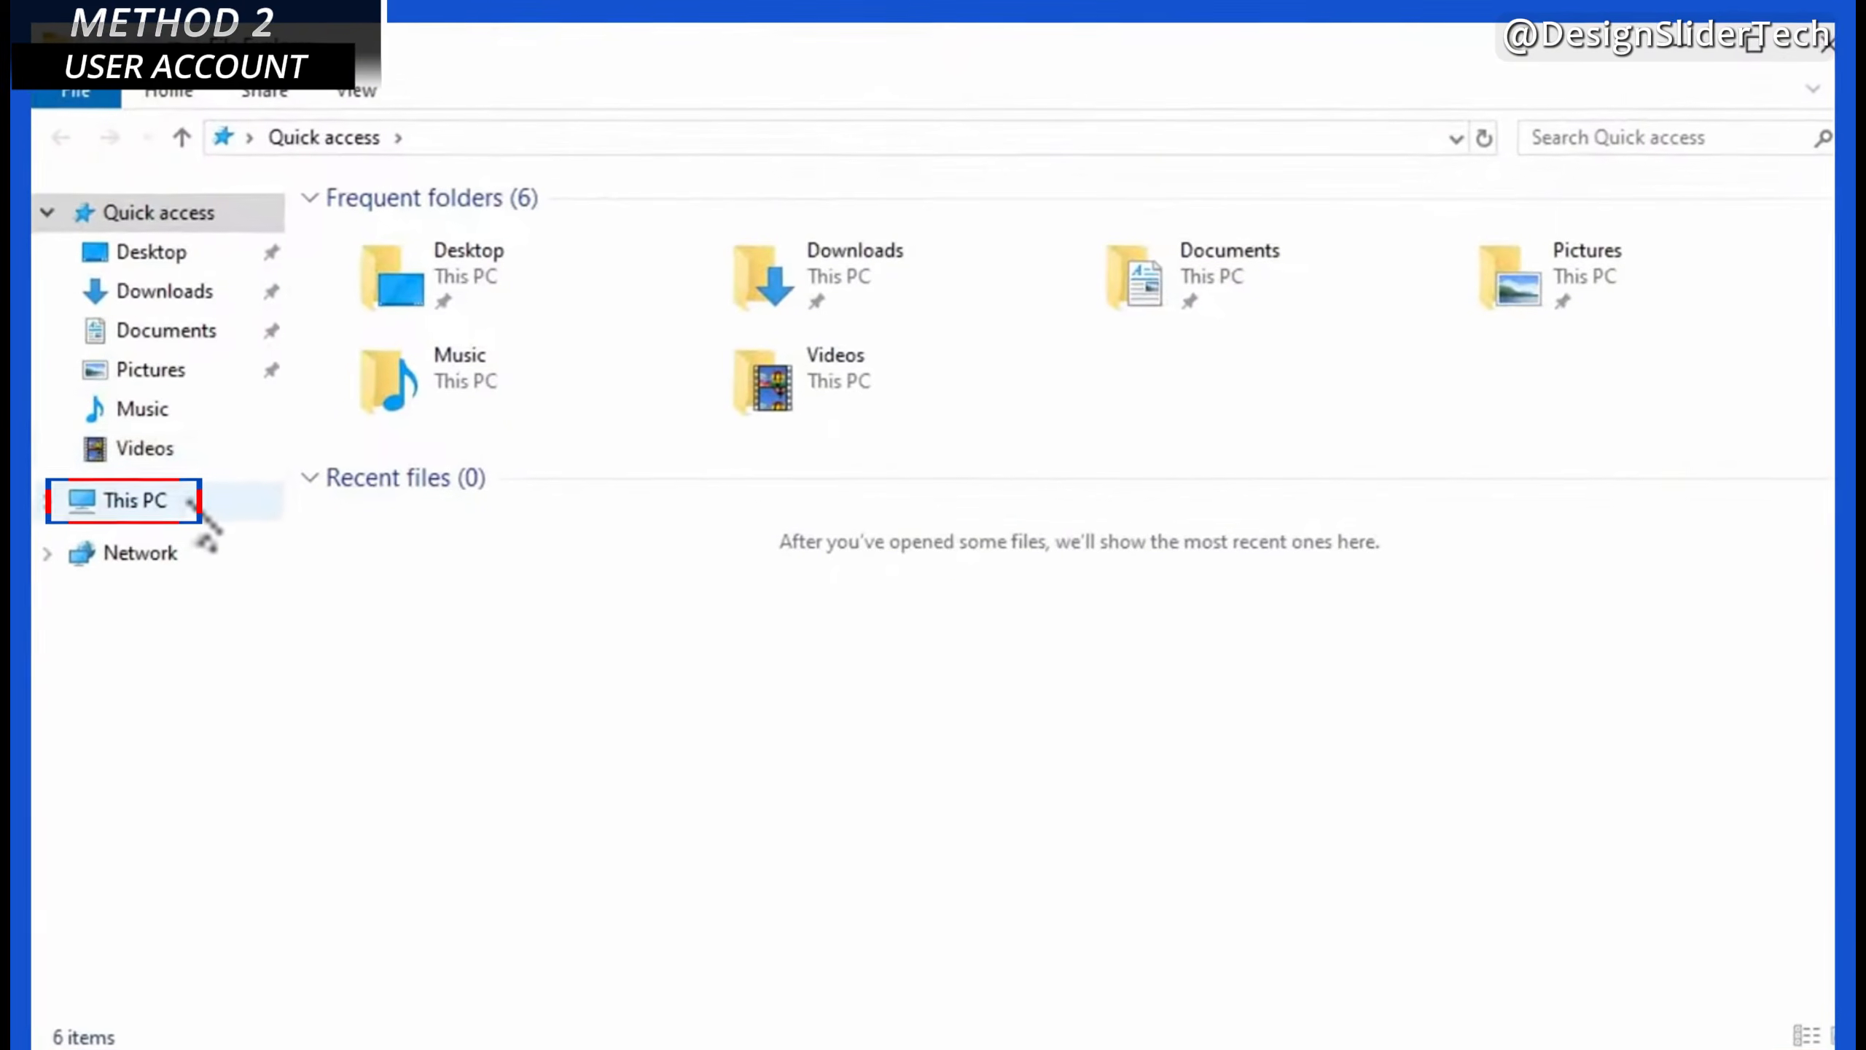
# In File Explorer, open the Old User folder in C:\Users and grant permanent access to it
pyautogui.click(180, 506)
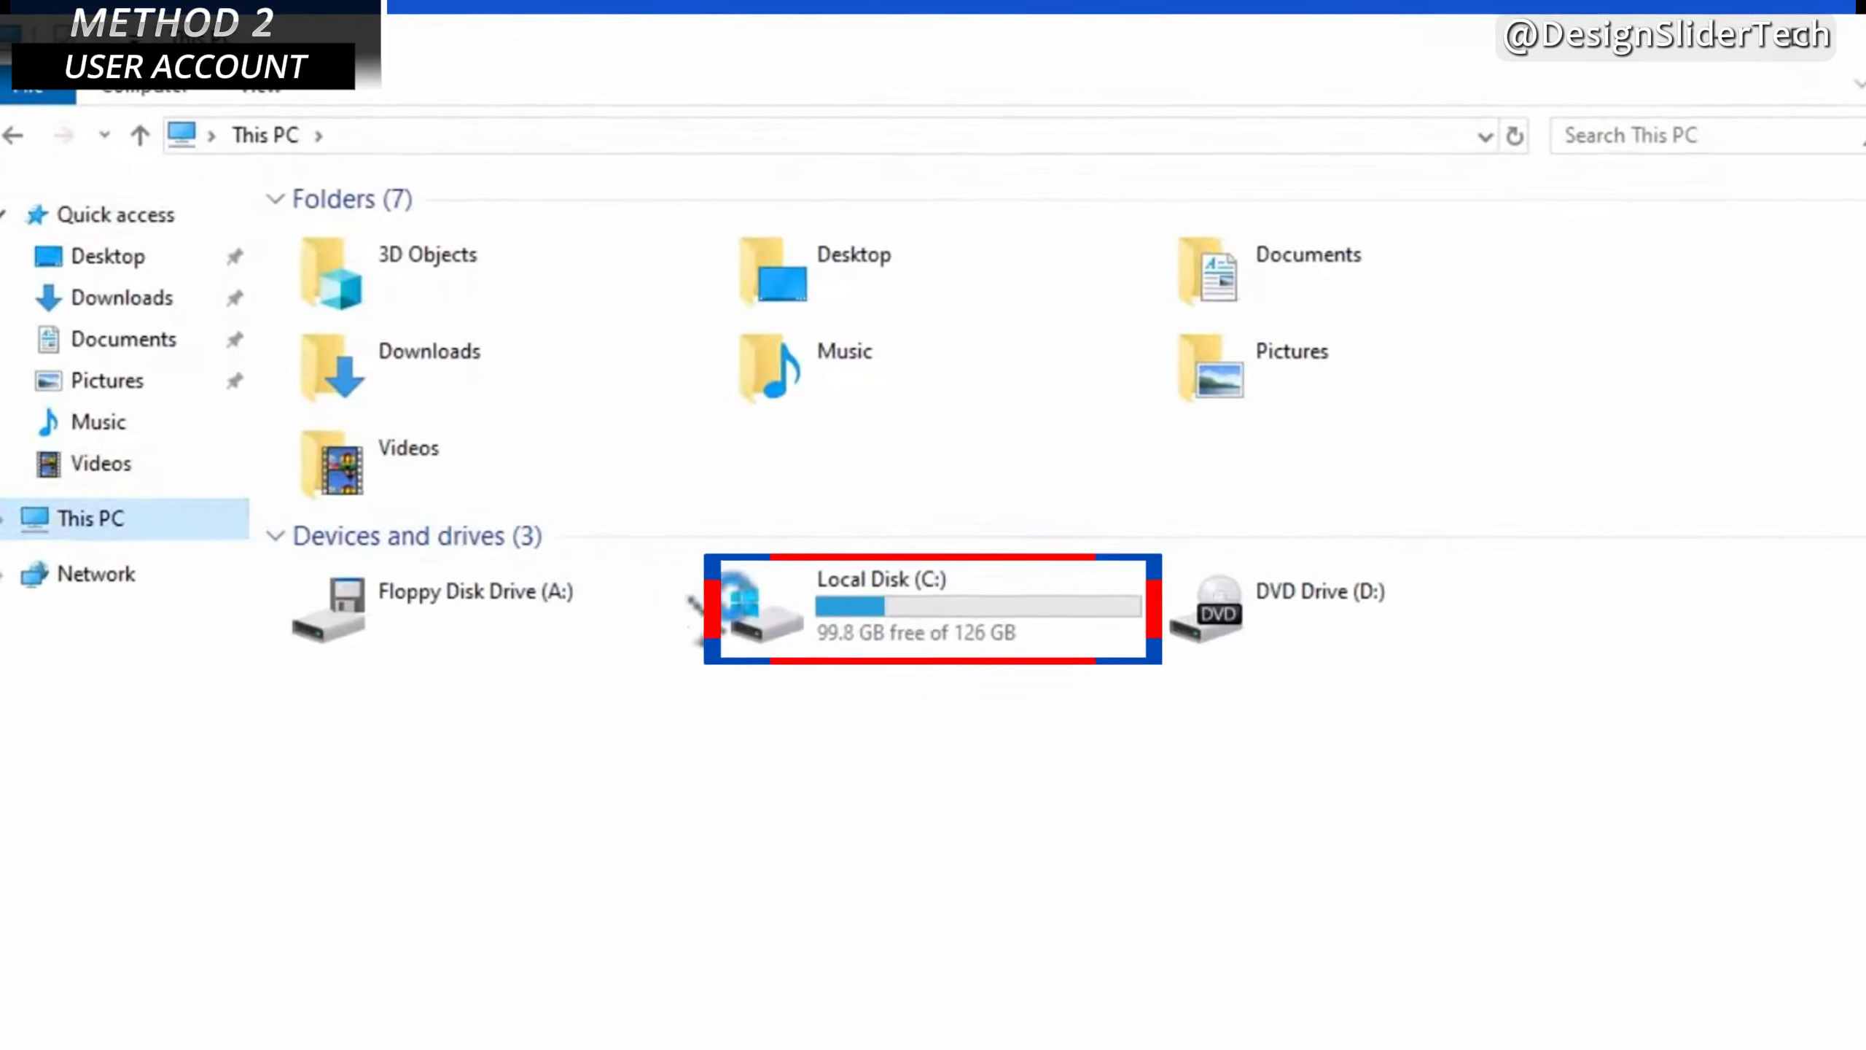
pyautogui.doubleClick(839, 630)
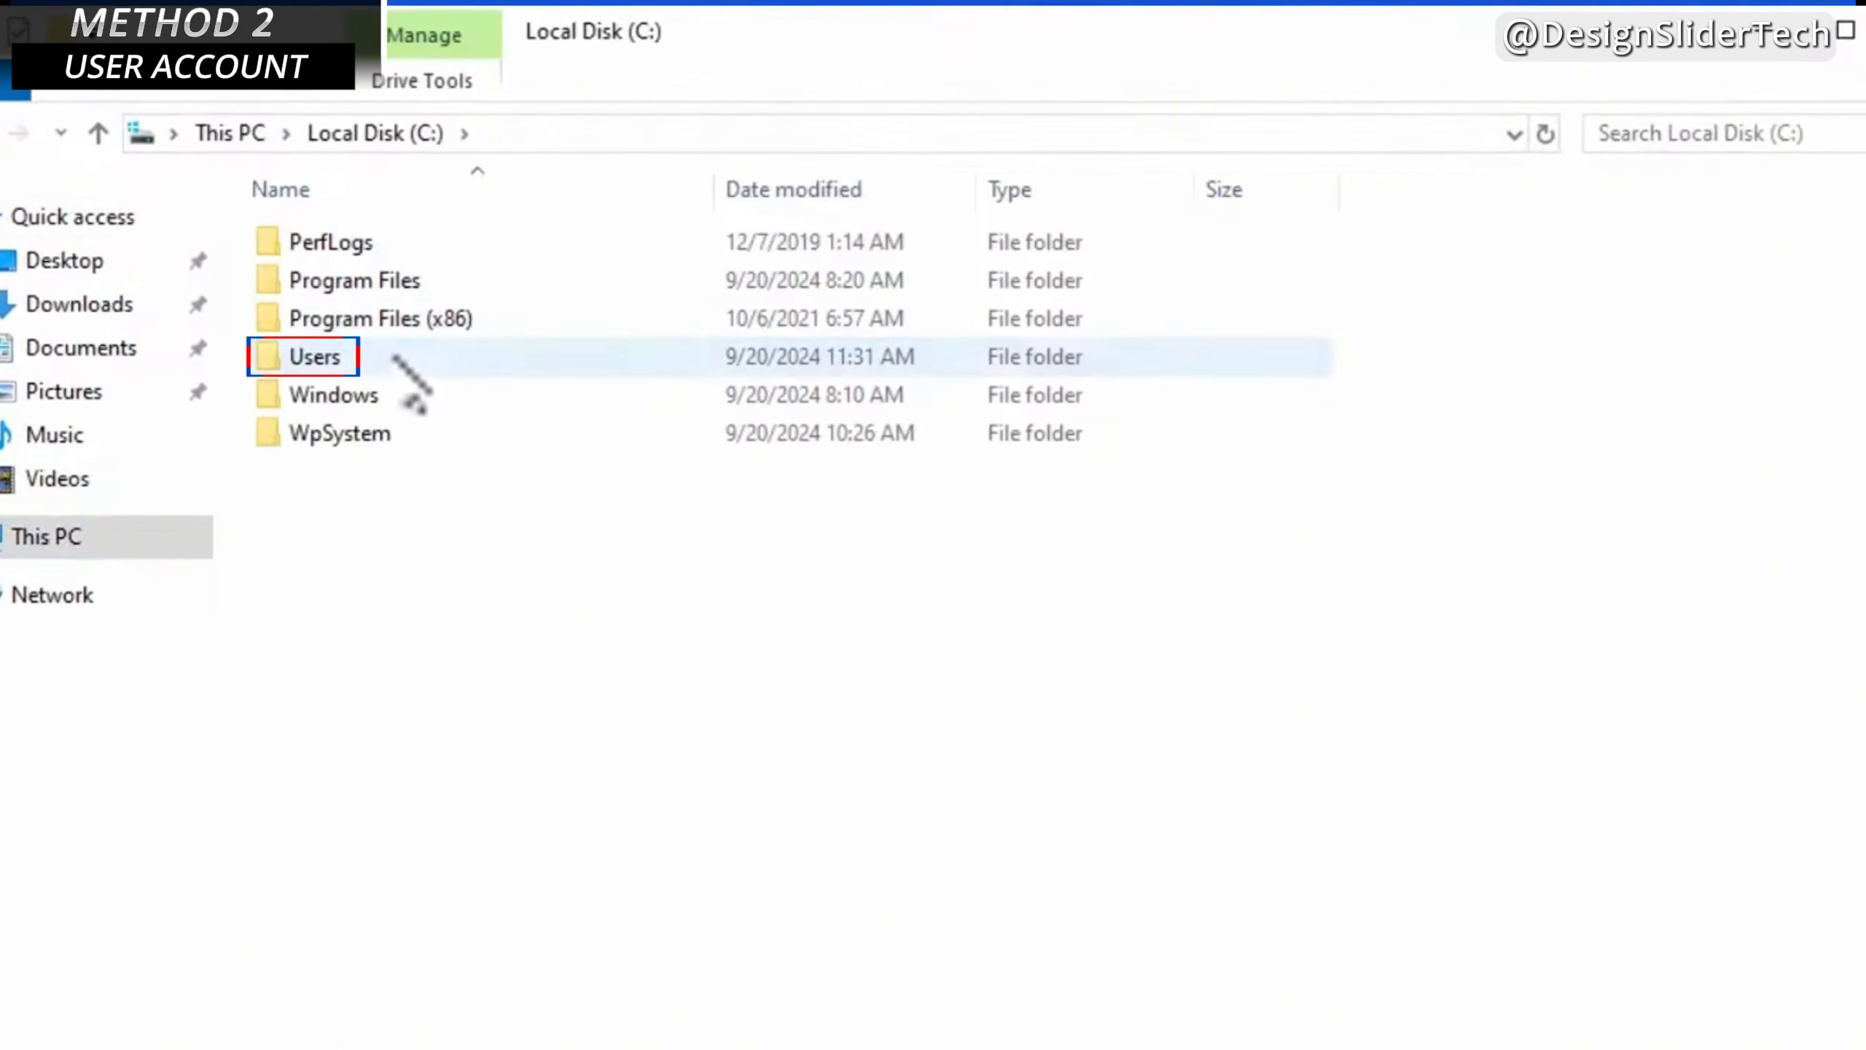
pyautogui.click(395, 359)
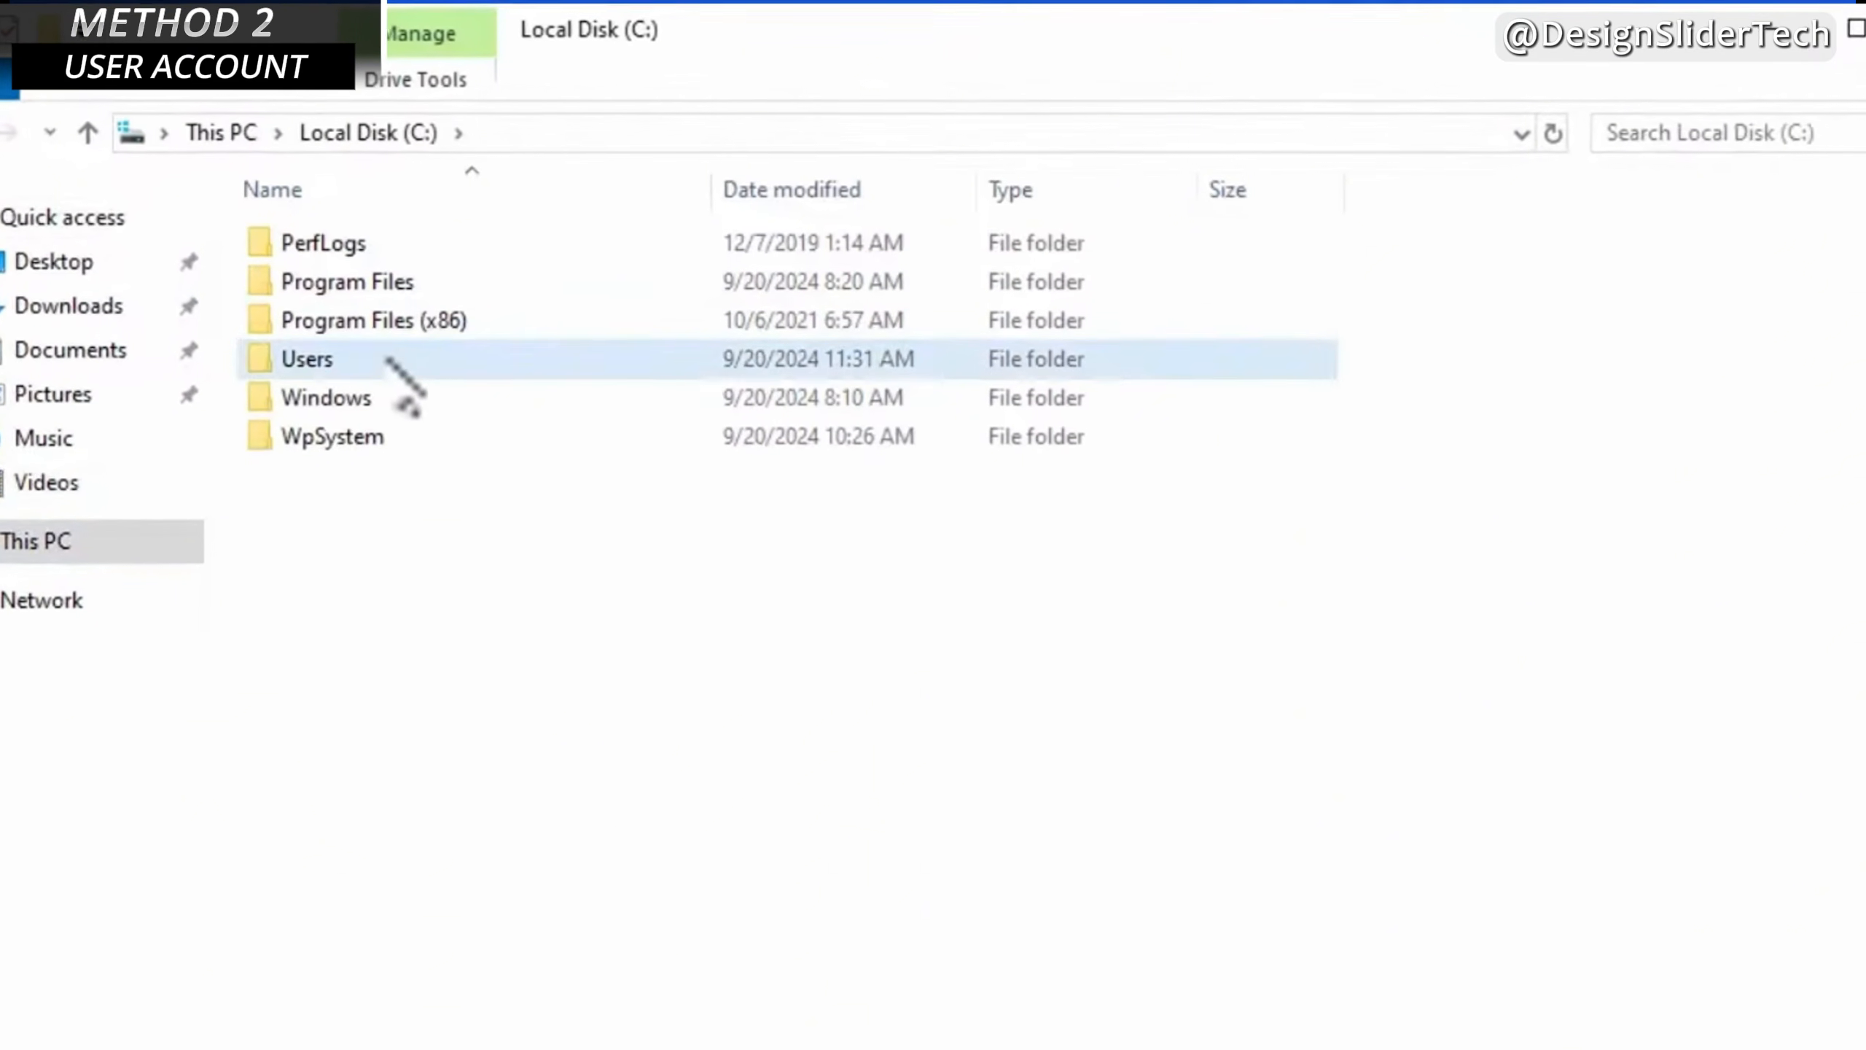
pyautogui.doubleClick(385, 360)
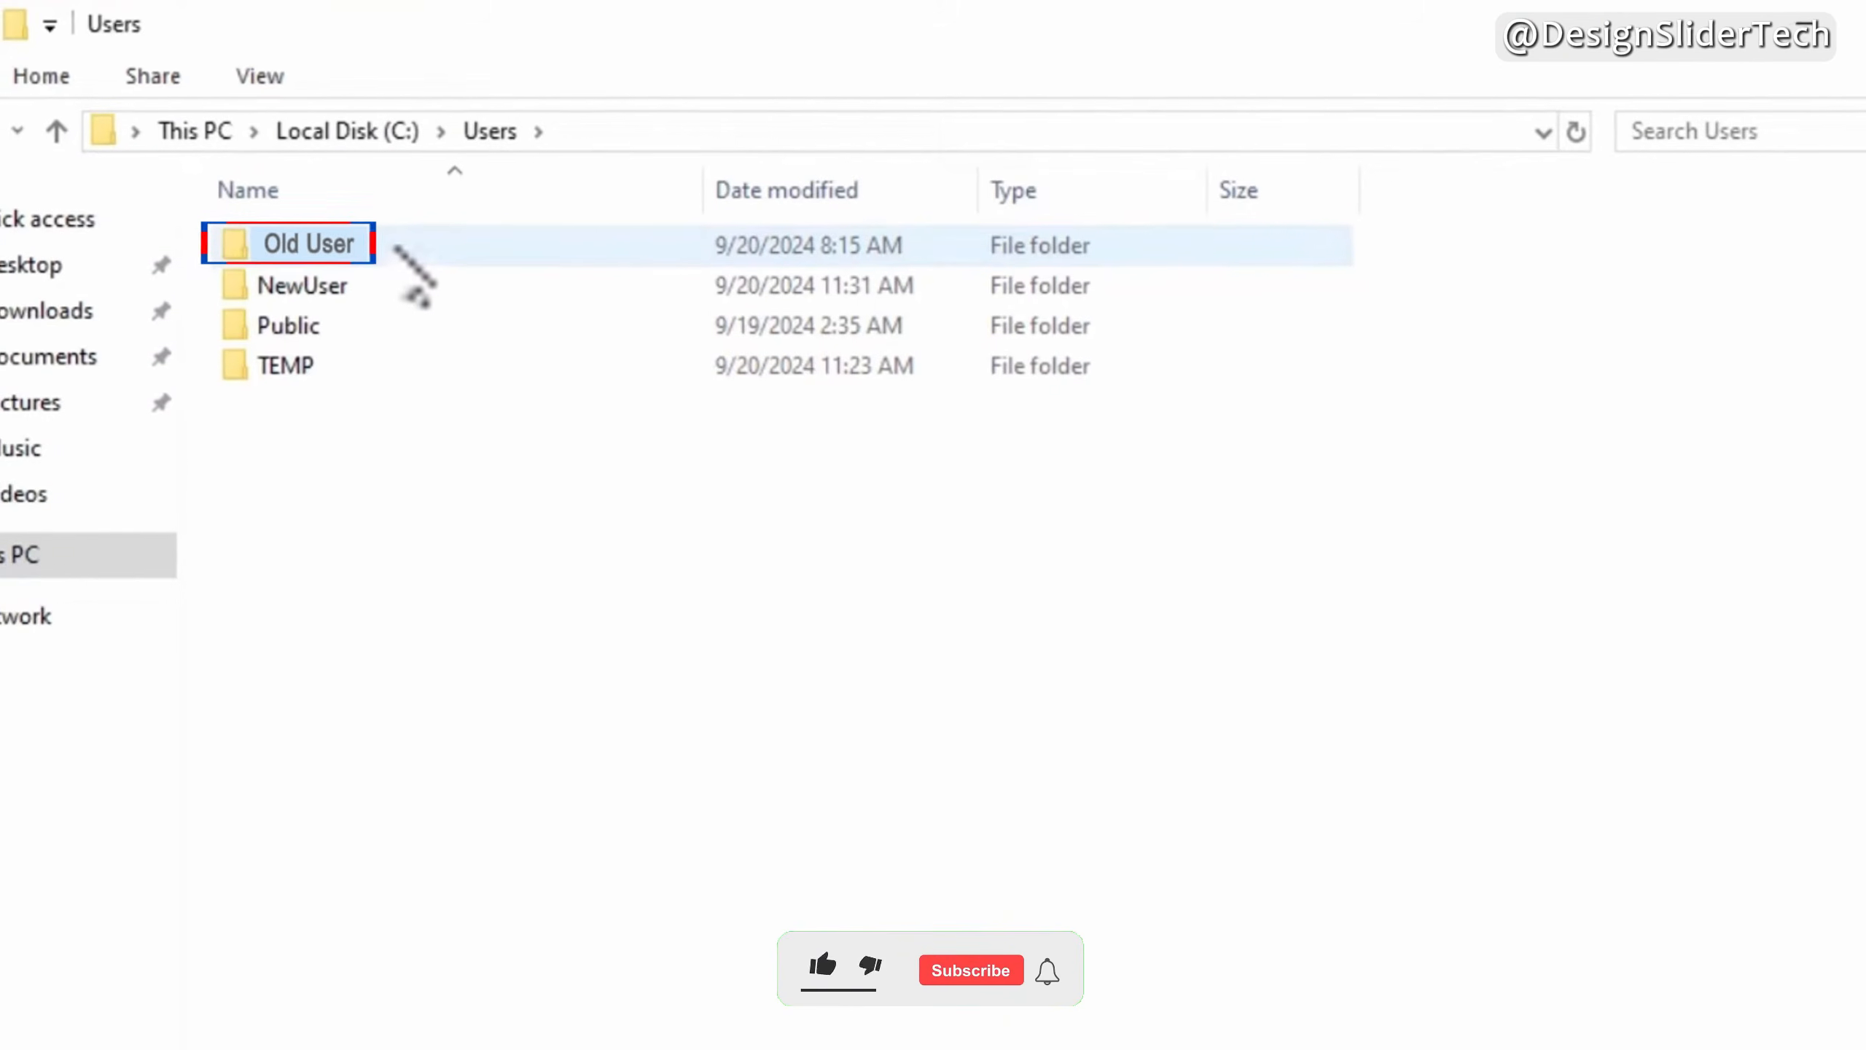
pyautogui.doubleClick(390, 250)
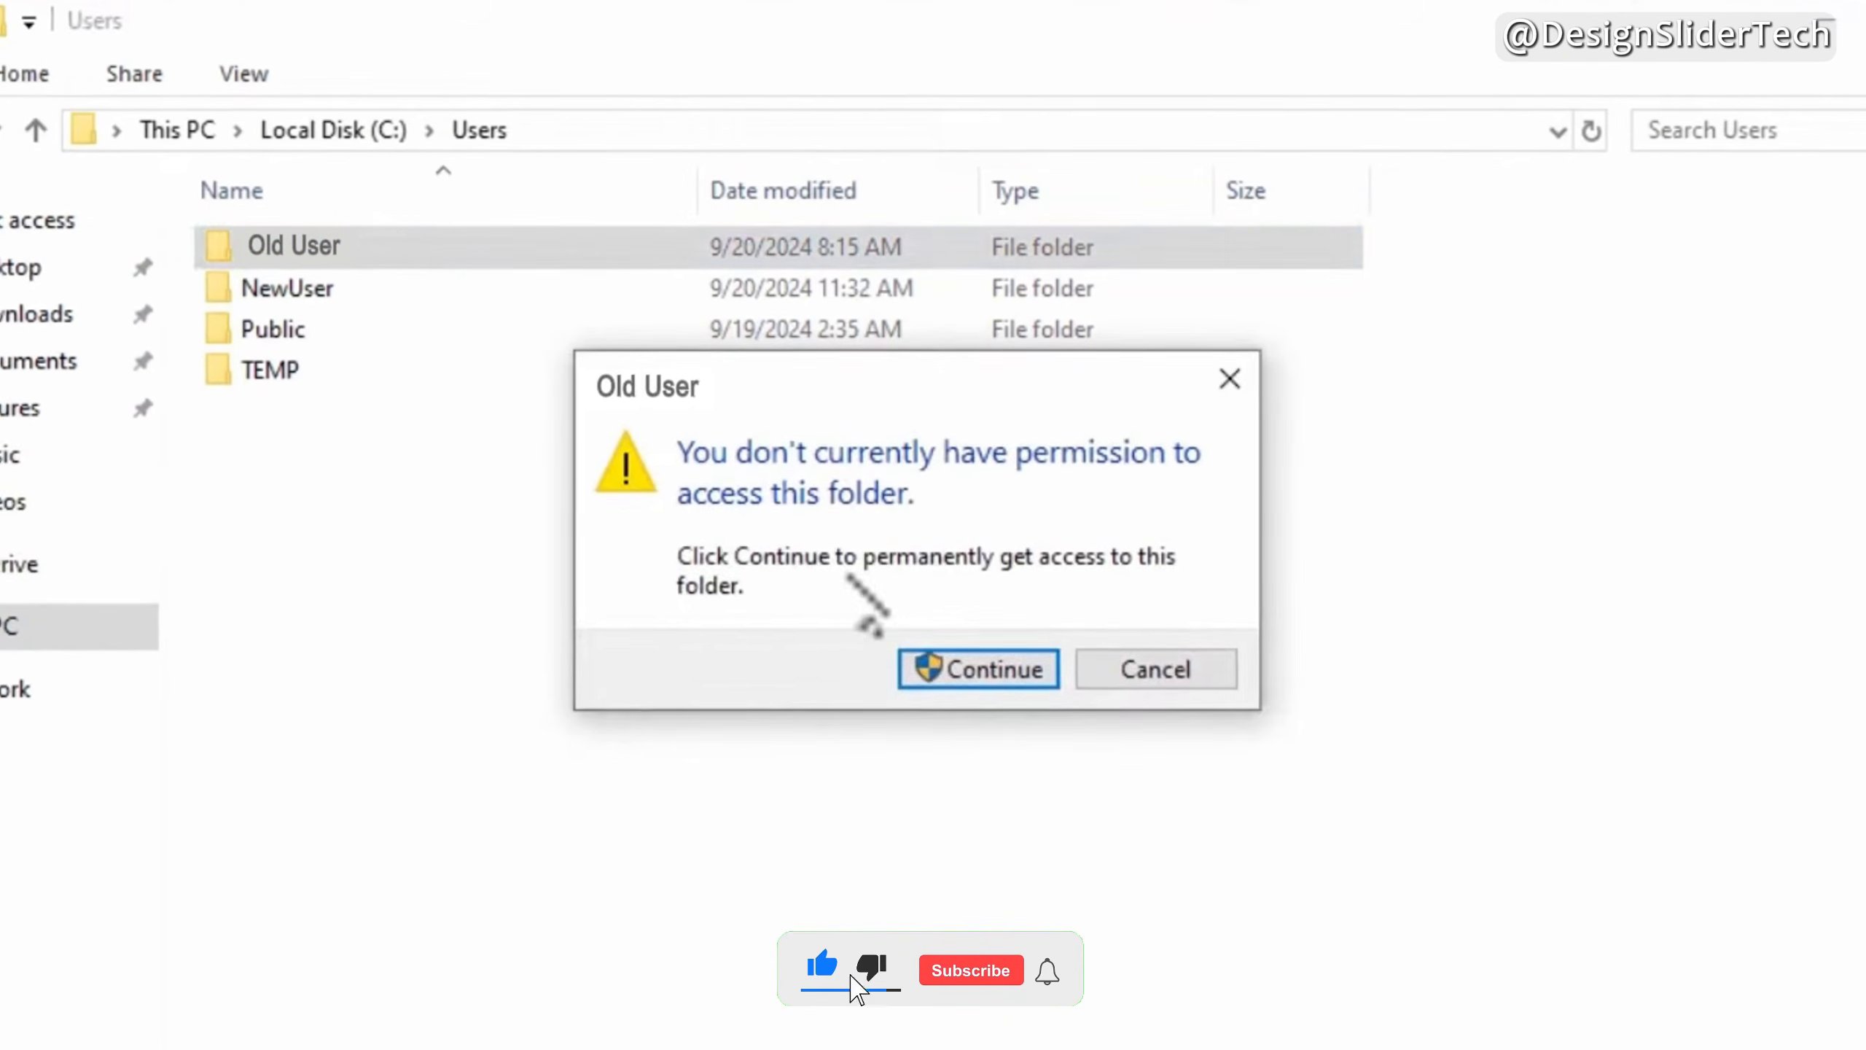
pyautogui.click(915, 665)
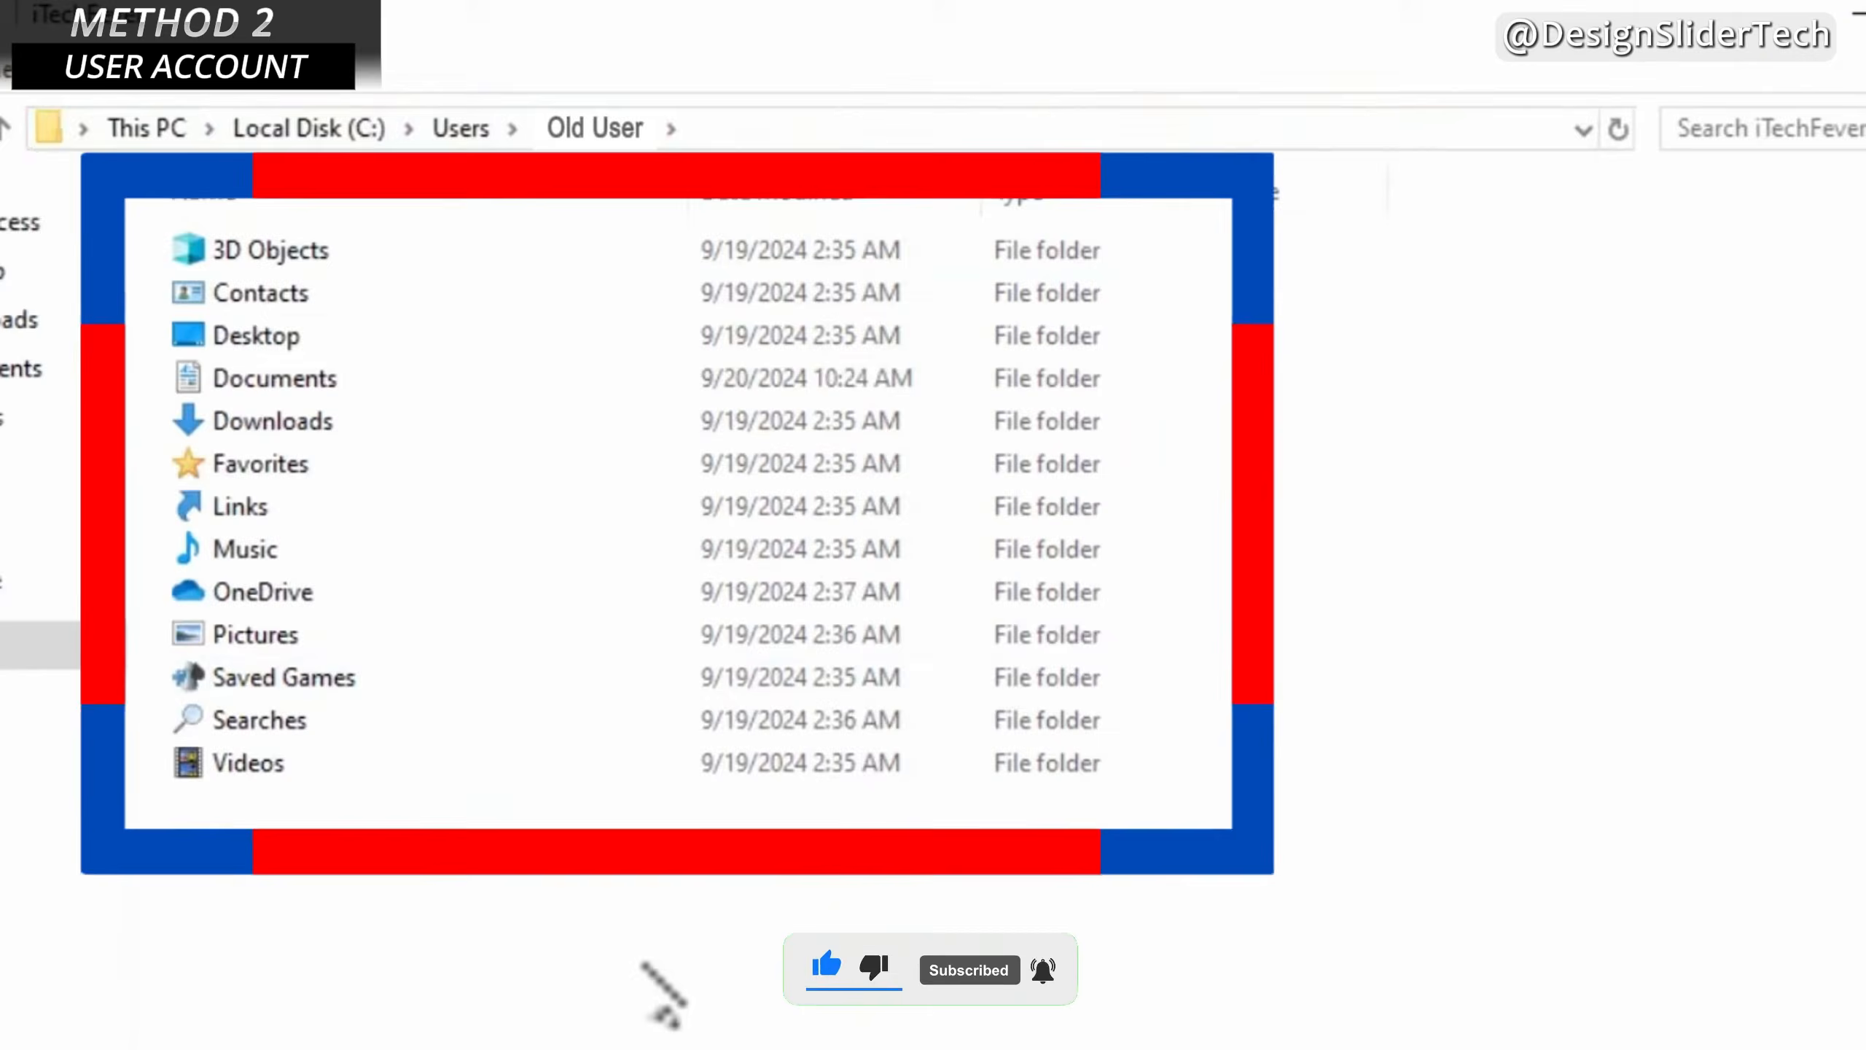
# Copy everything in the Old User folder into C:\Users\NewUser, replacing files with the same names
pyautogui.hotkey('ctrl', 'a')
pyautogui.rightClick(605, 279)
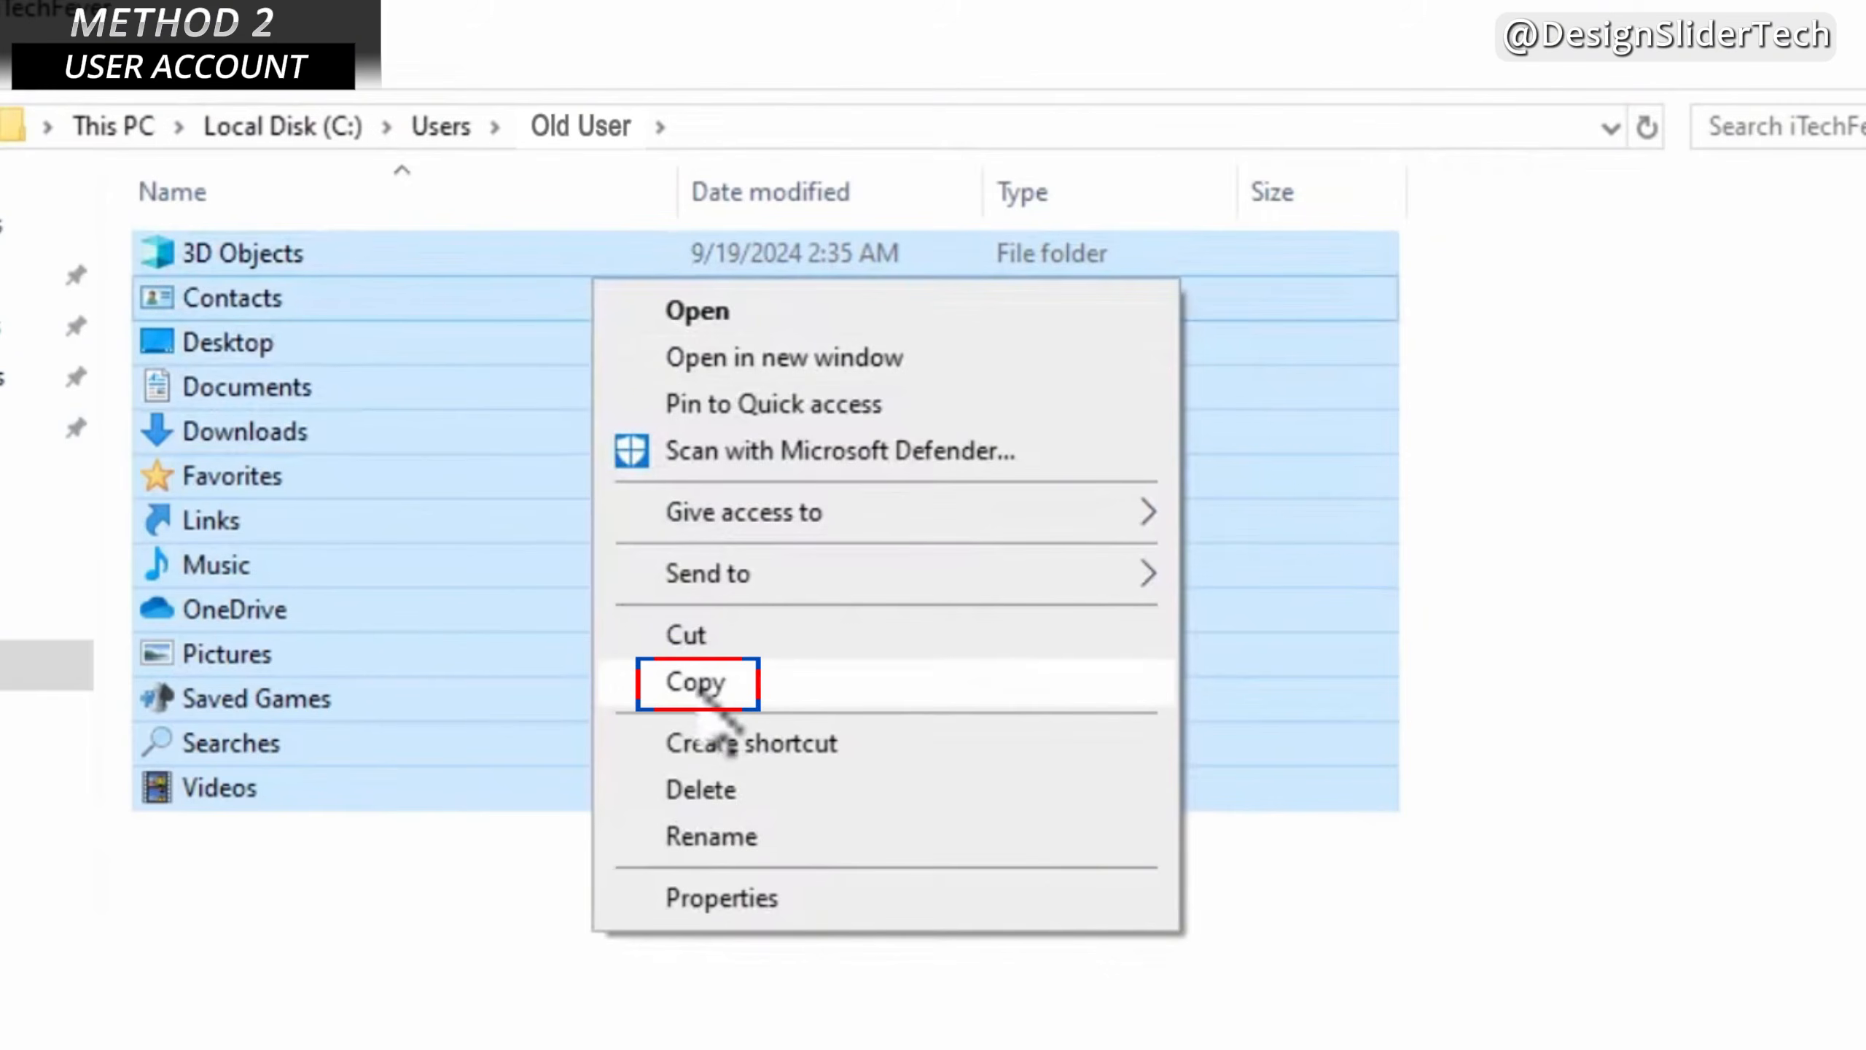
pyautogui.click(696, 684)
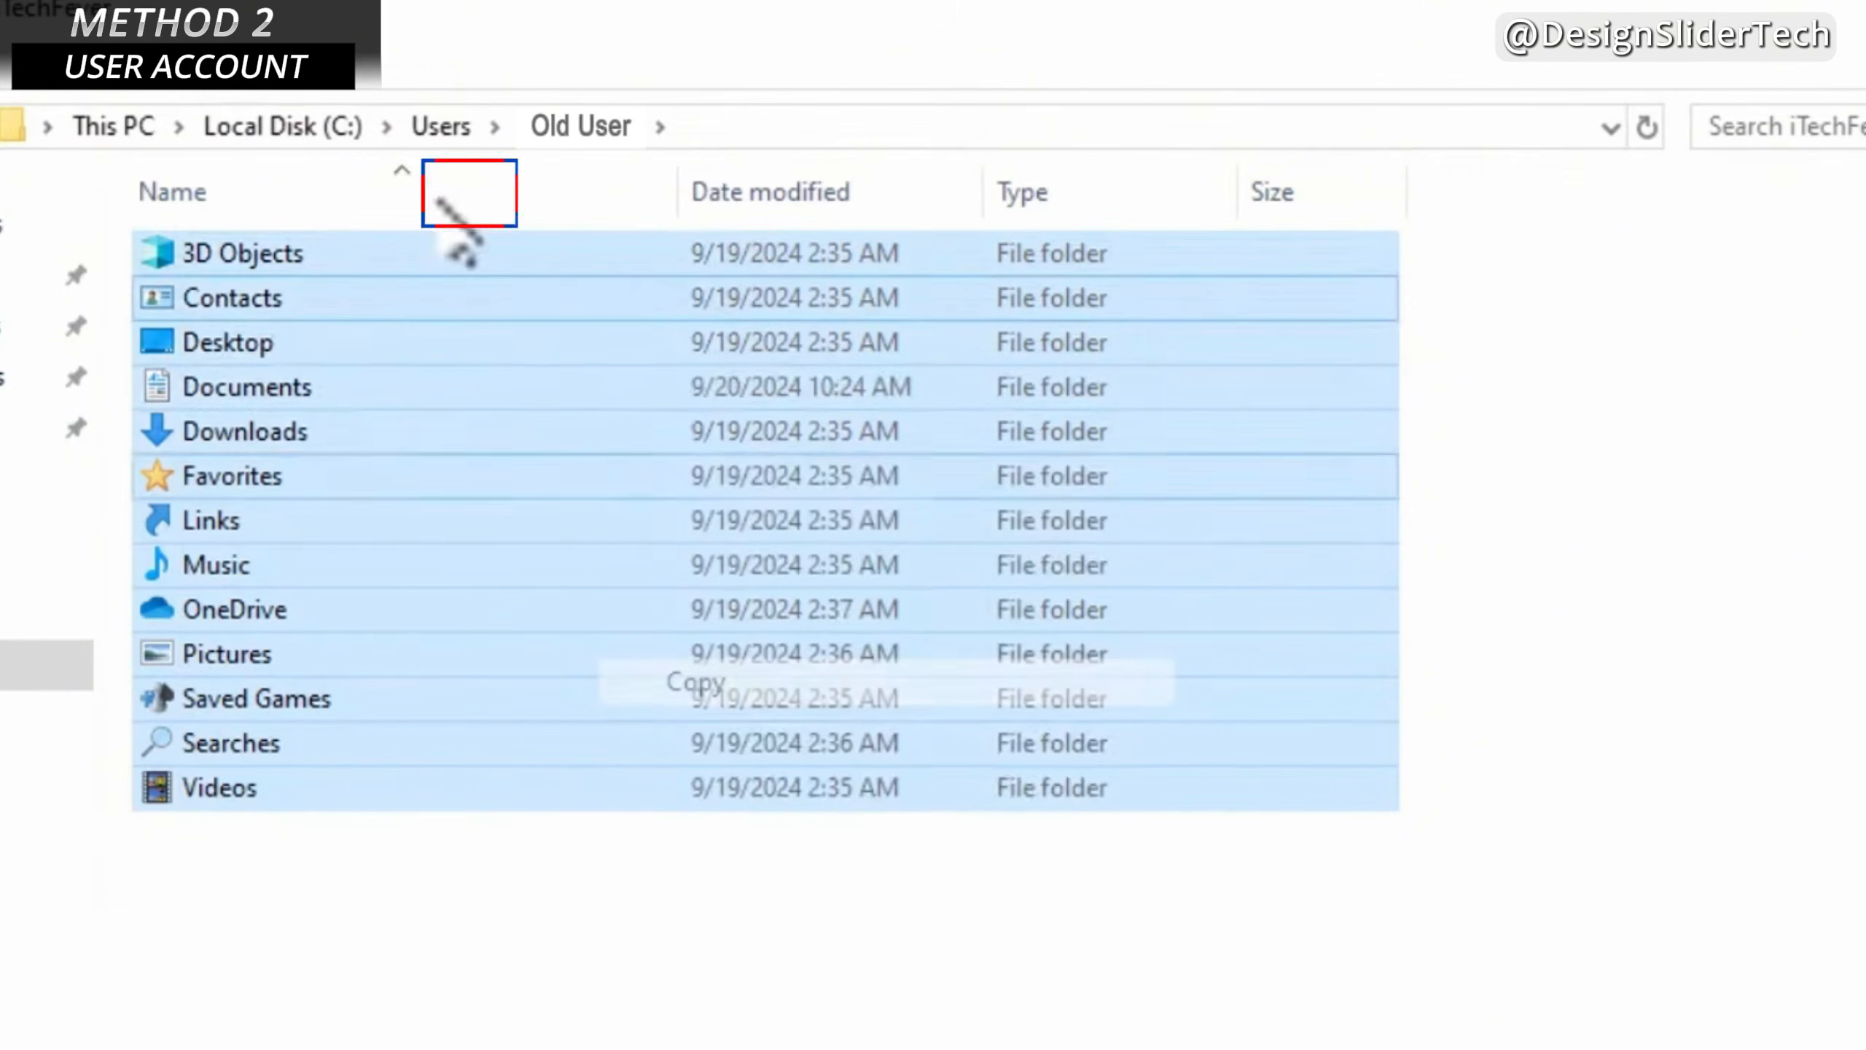
pyautogui.click(441, 126)
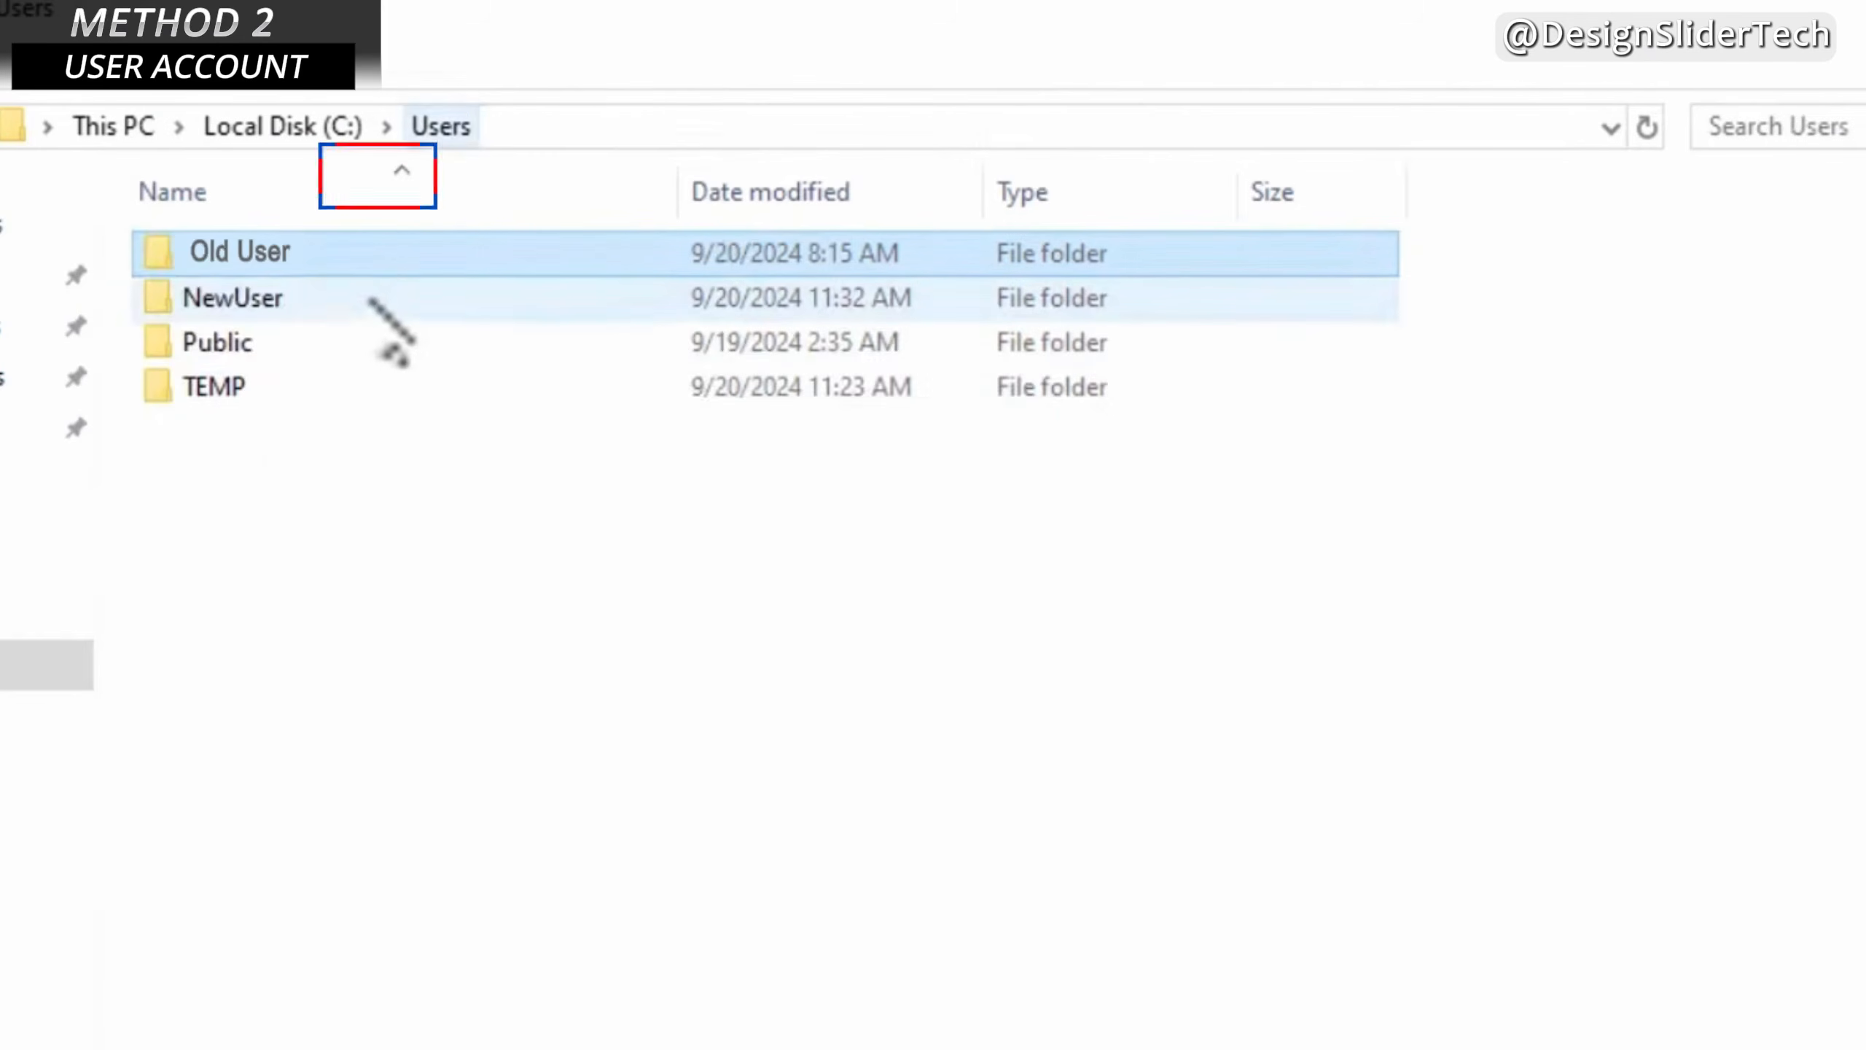
pyautogui.doubleClick(302, 299)
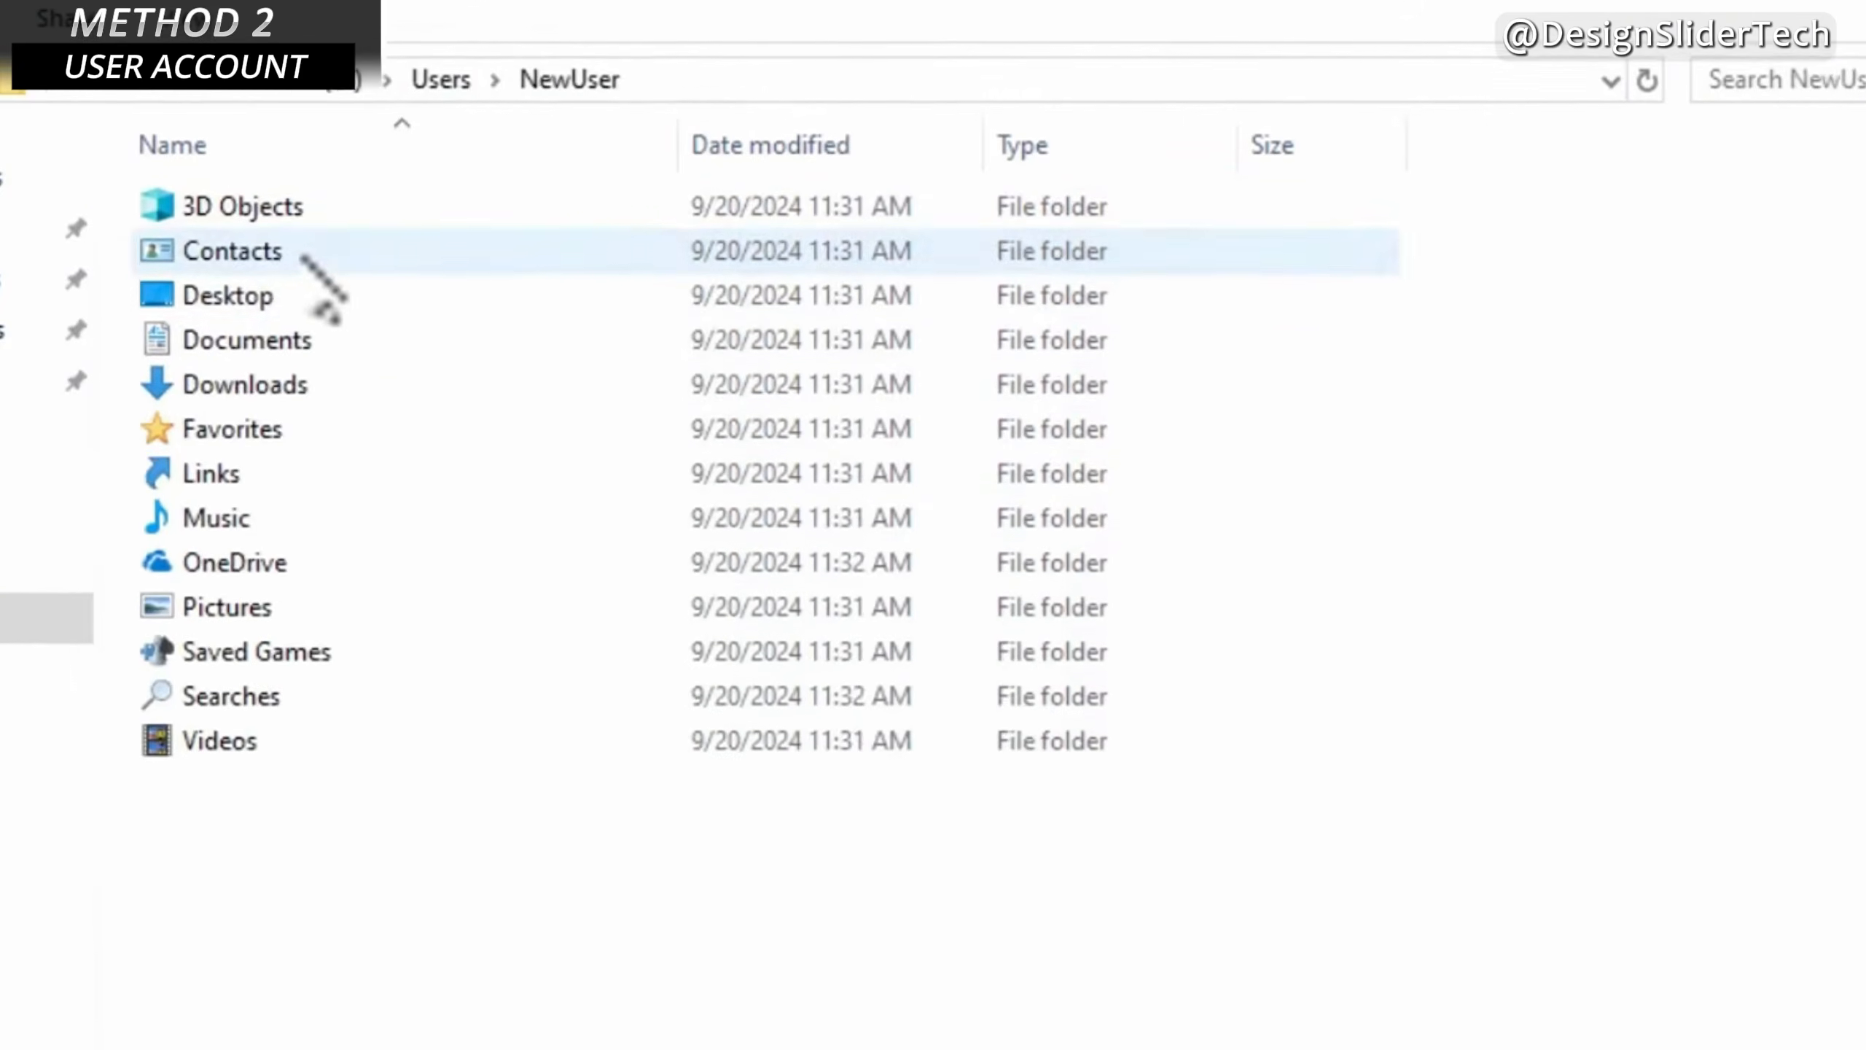
pyautogui.rightClick(598, 835)
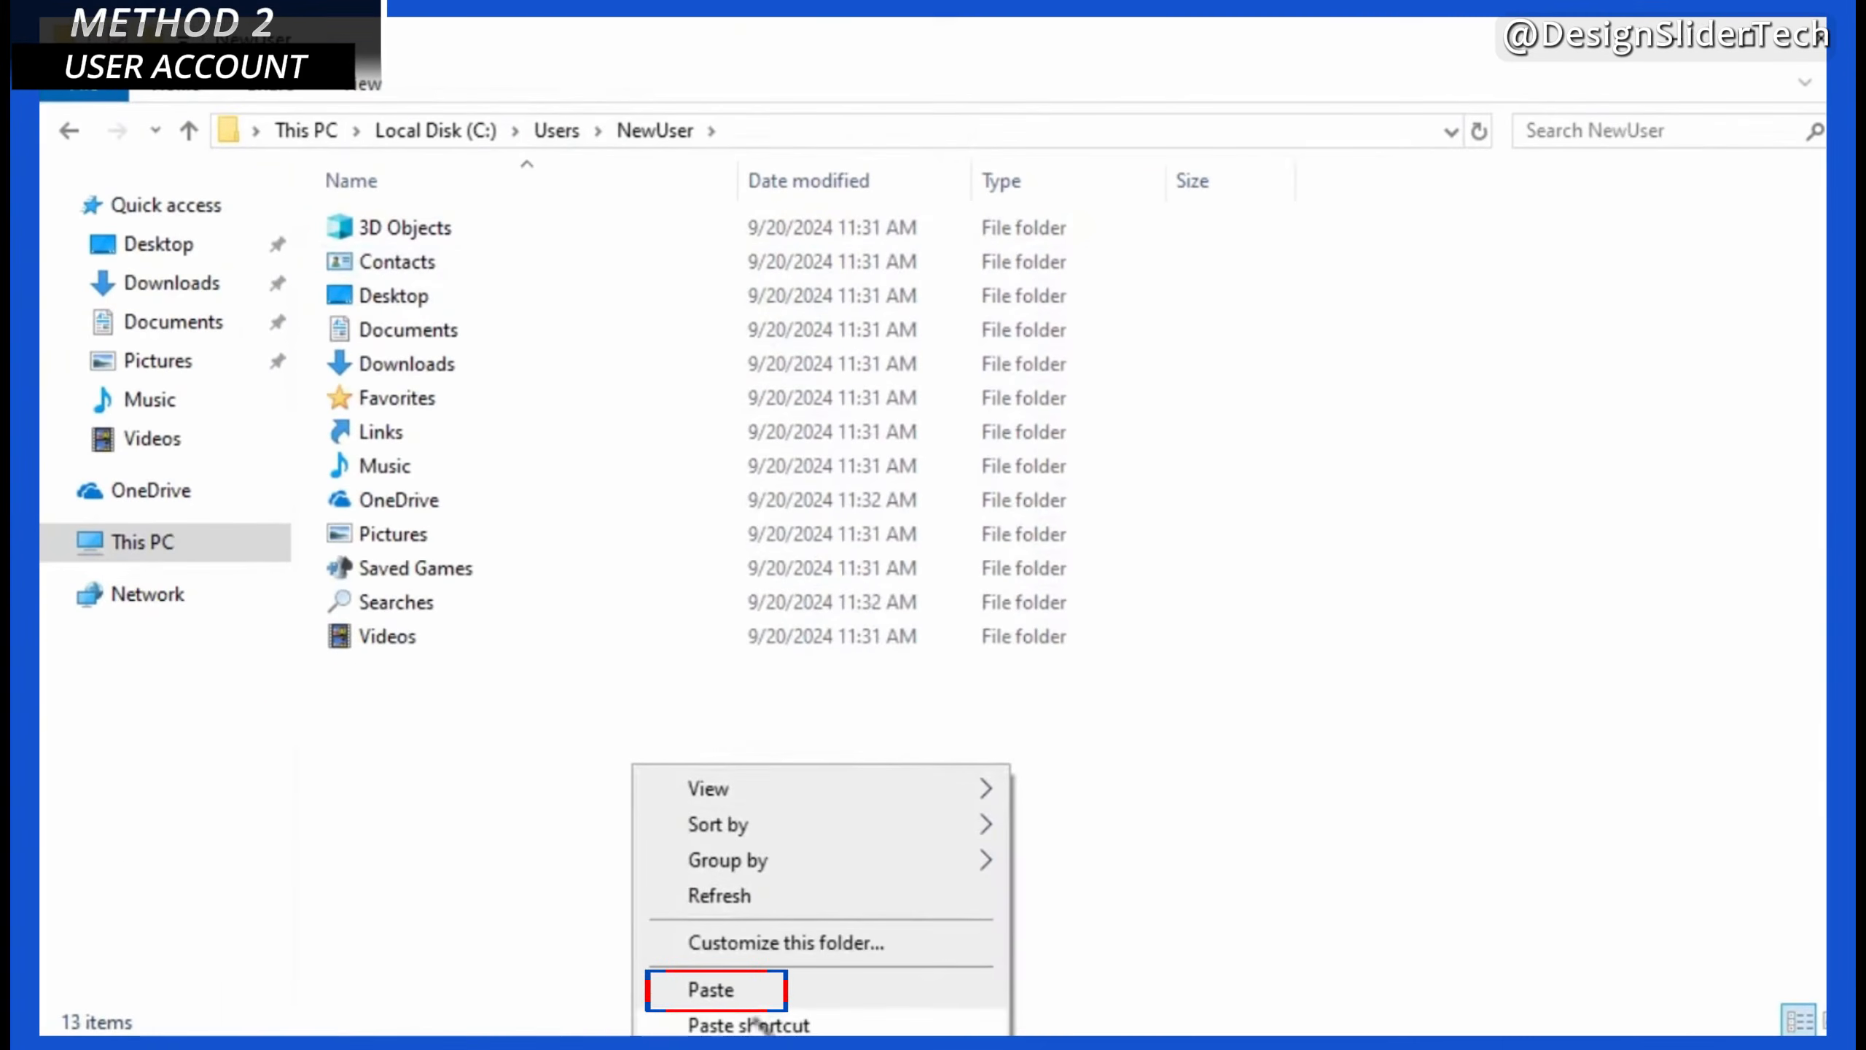
pyautogui.click(763, 991)
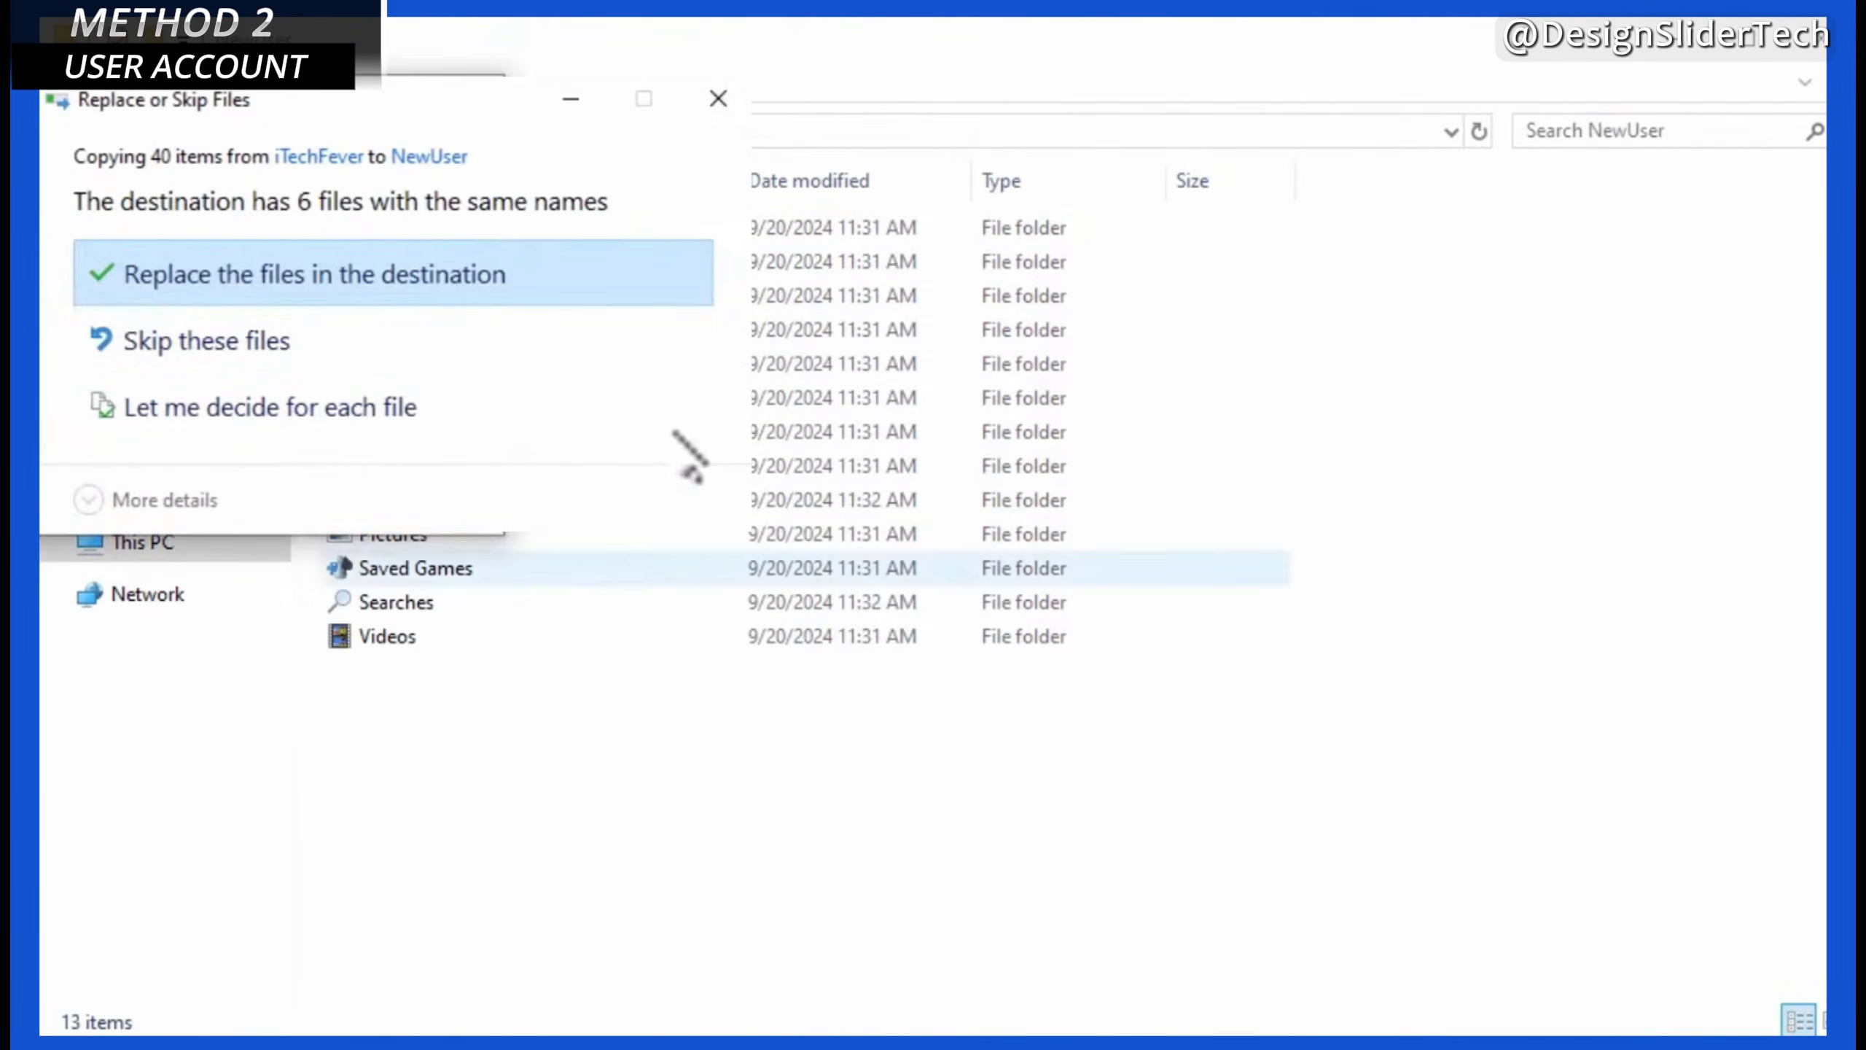
pyautogui.click(438, 276)
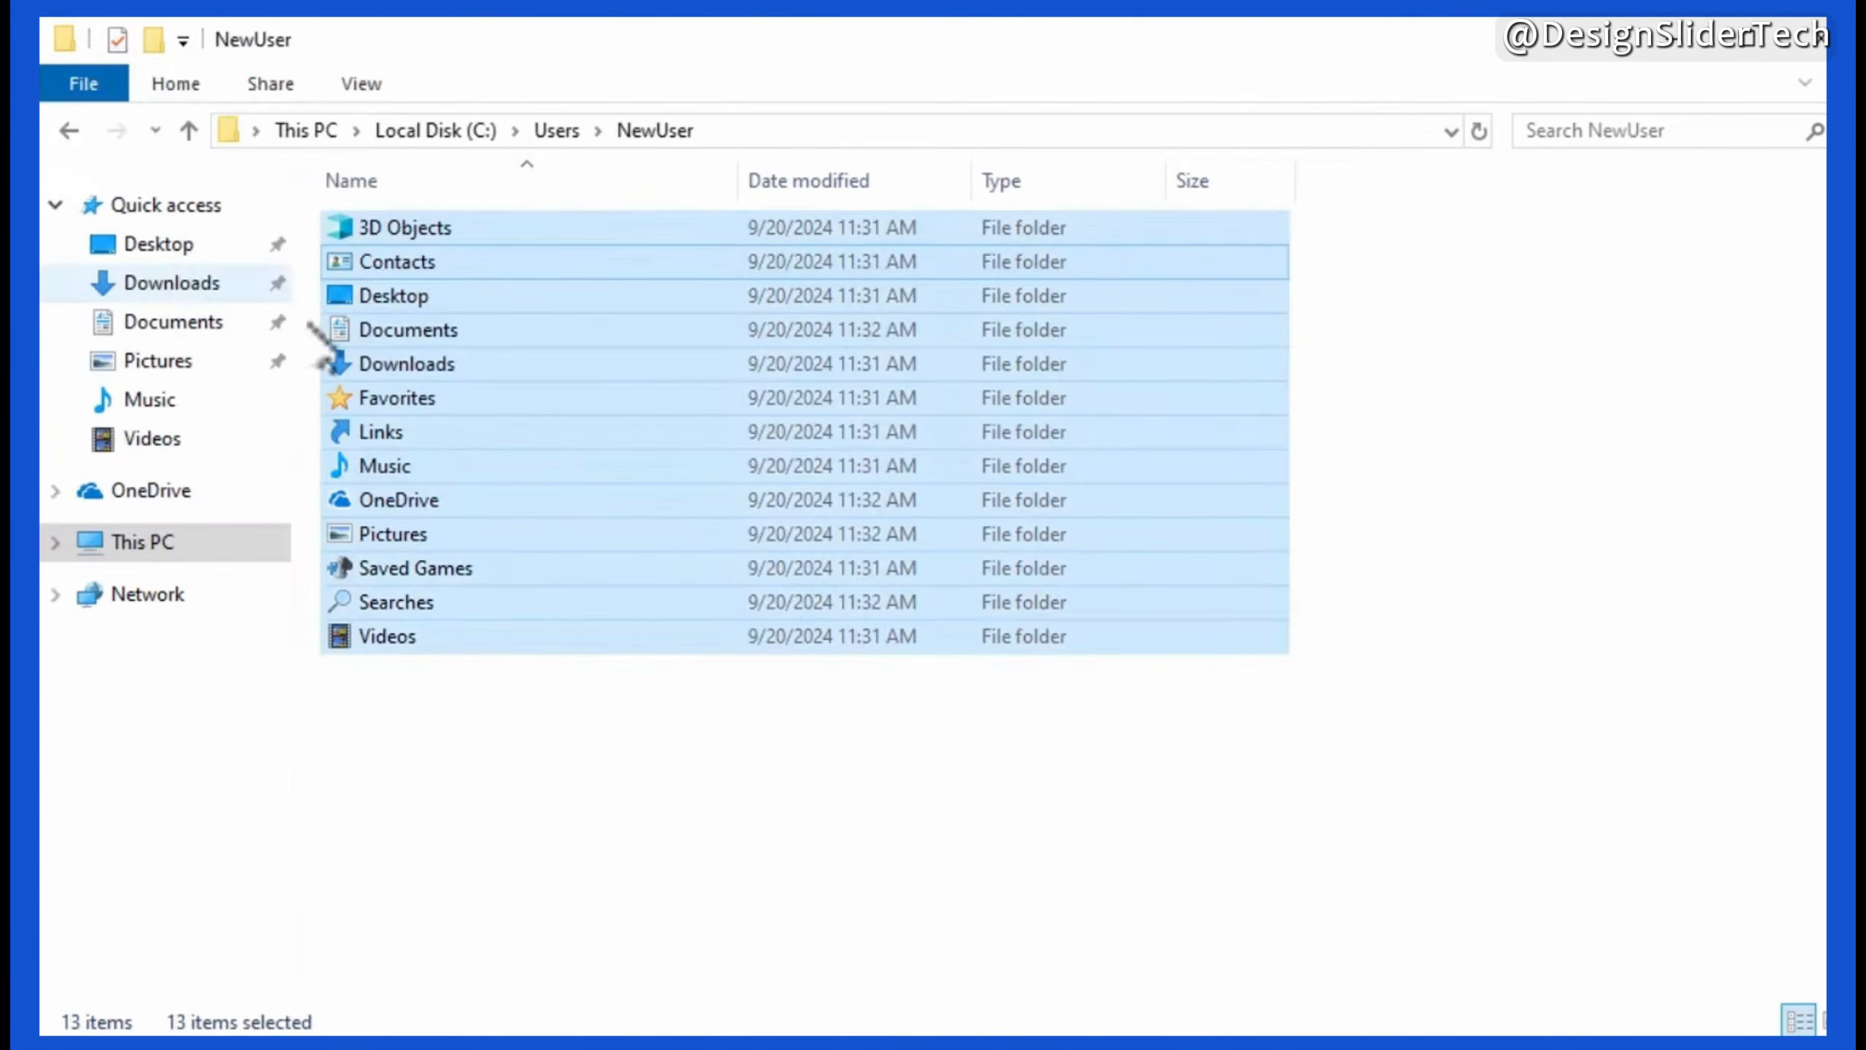
# Deselect the pasted folders, return to the Users folder and reopen the NewUser folder
pyautogui.click(816, 784)
pyautogui.click(559, 129)
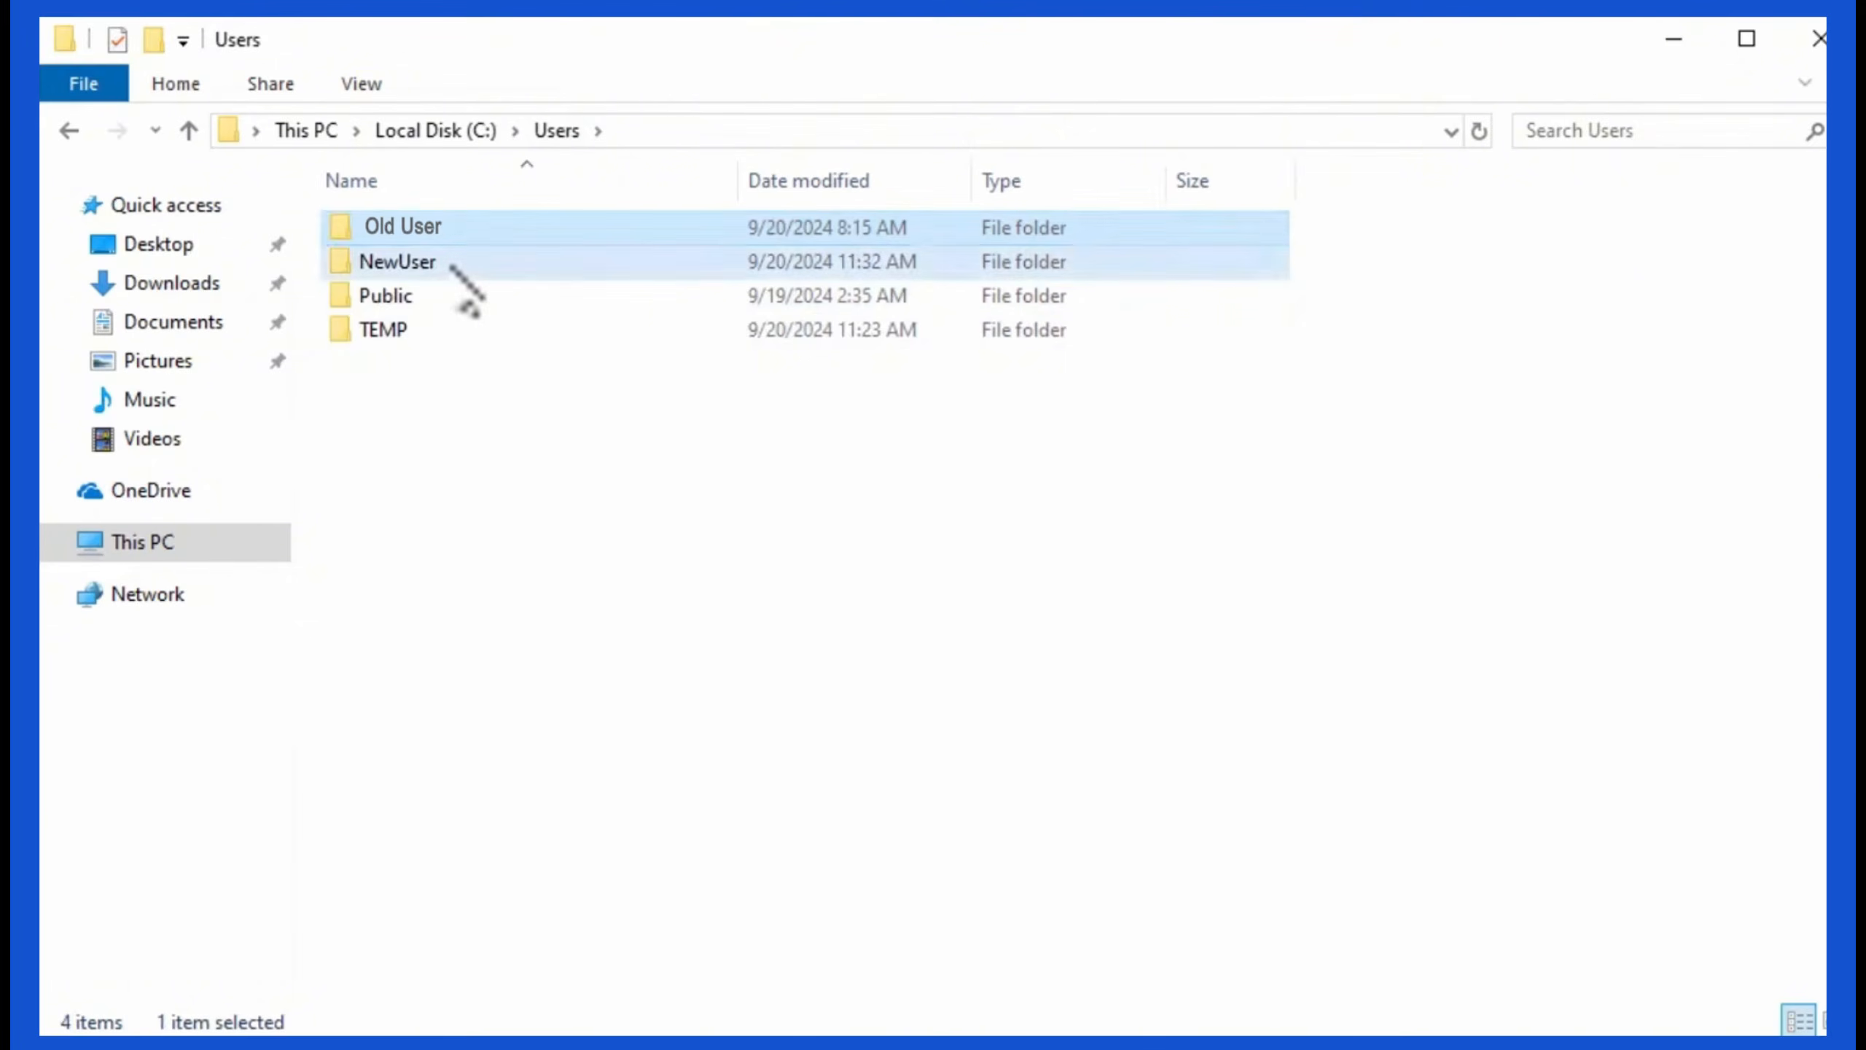
pyautogui.doubleClick(453, 265)
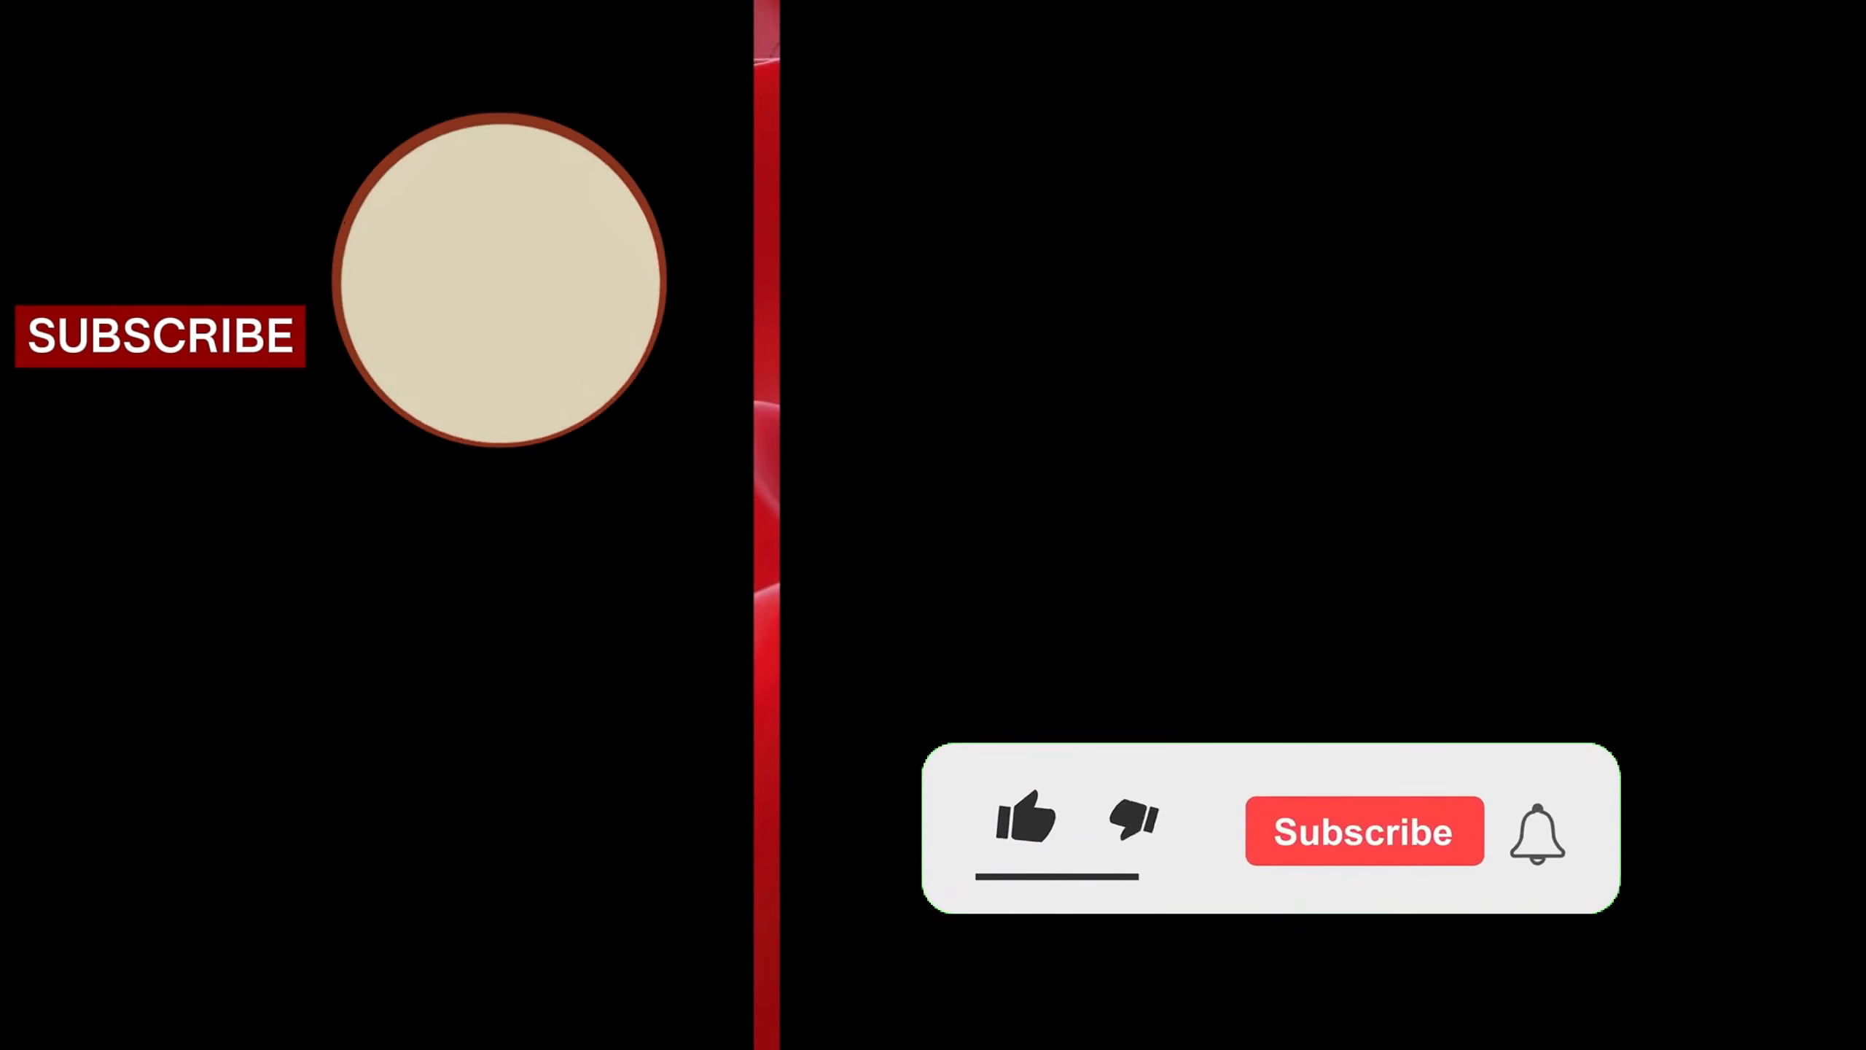